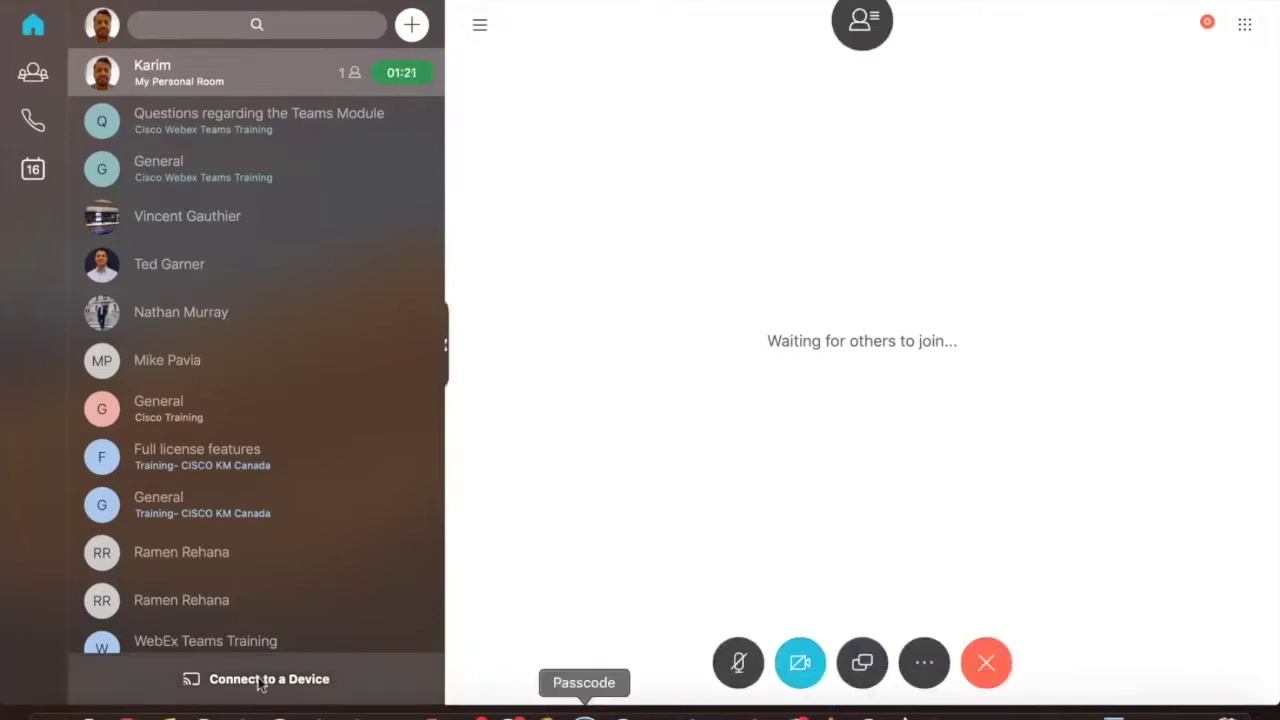
Switch to Google Chrome and examine the desktop download section for Cisco Webex Teams on the Webex downloads page.
left_click(128, 714)
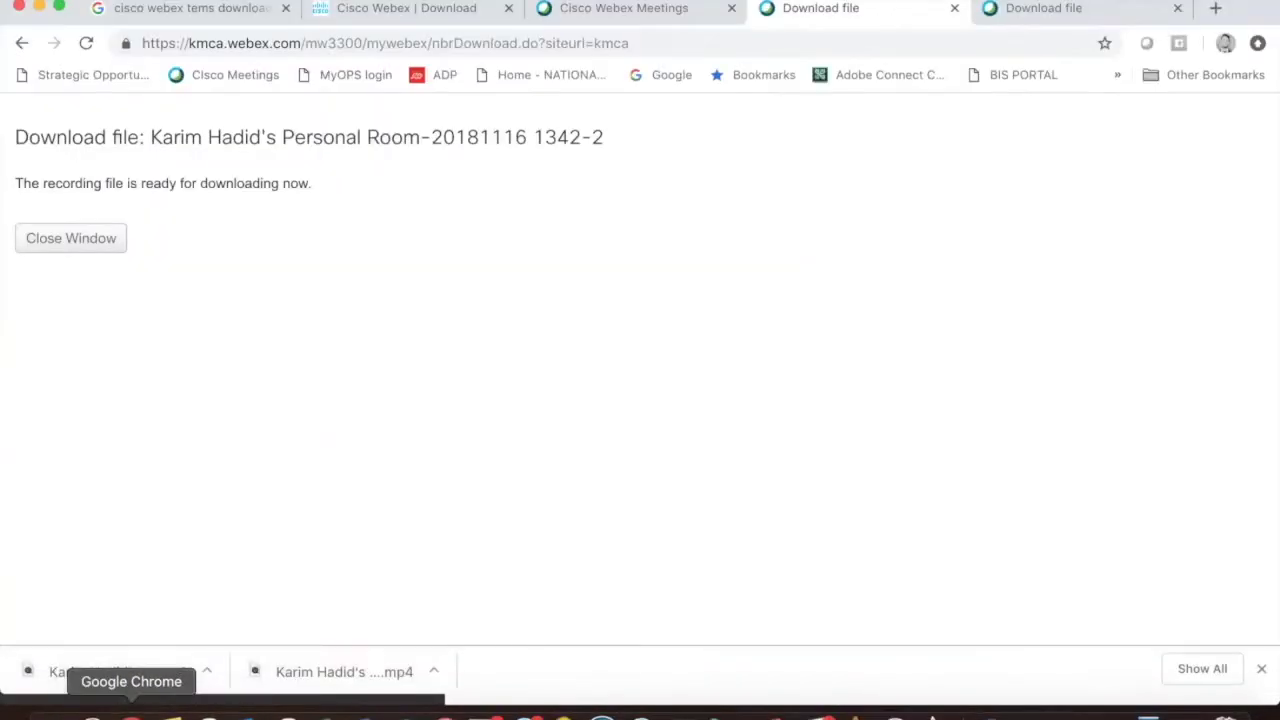
left_click(240, 20)
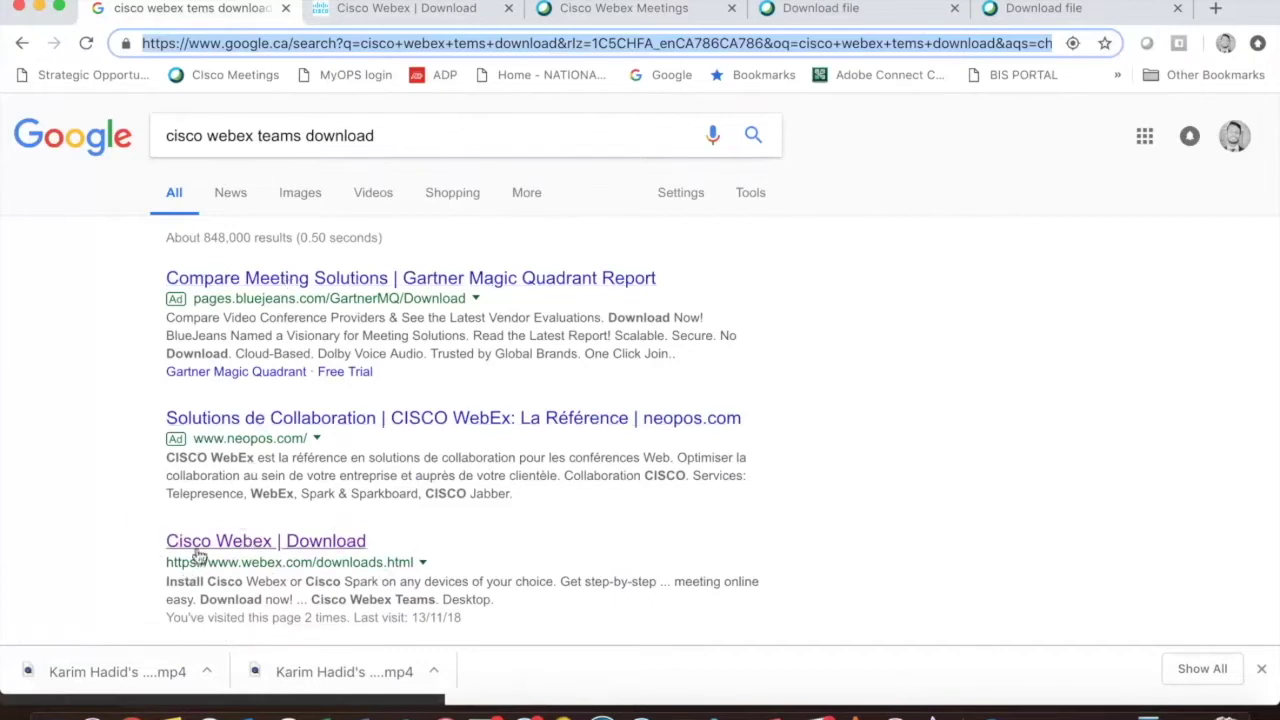
left_click(456, 12)
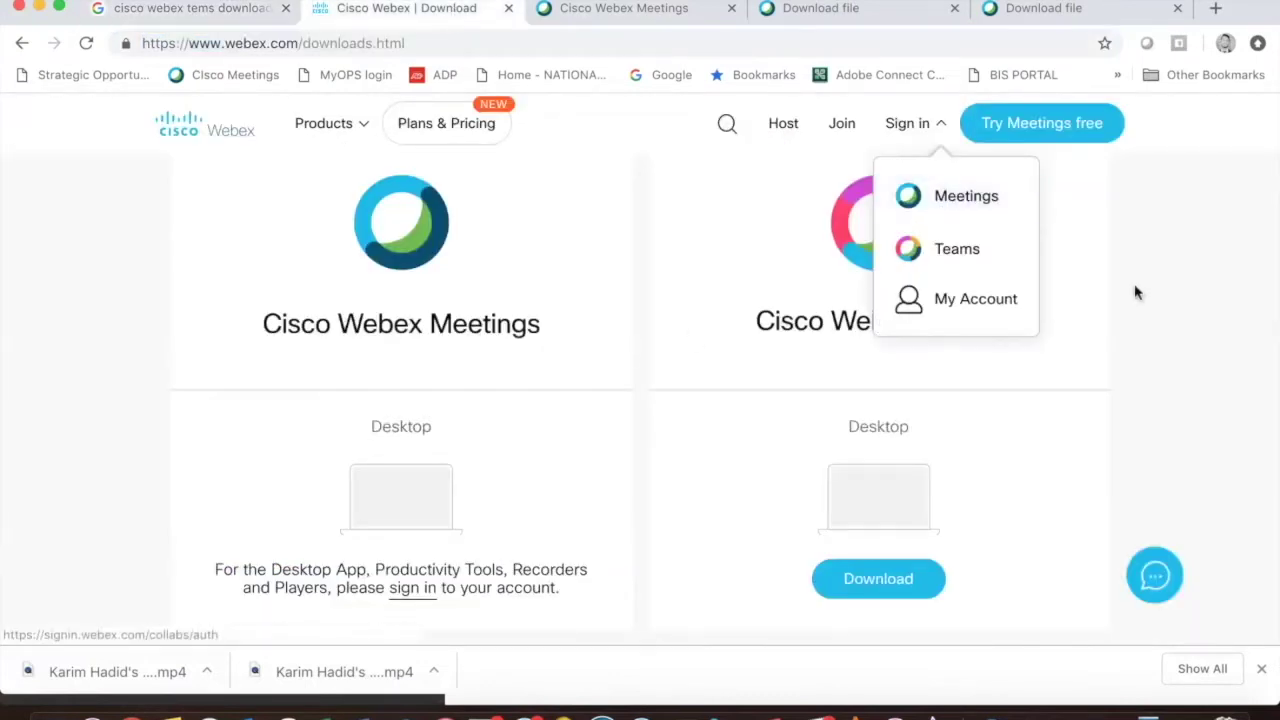
scroll(1136, 292, "up", 2)
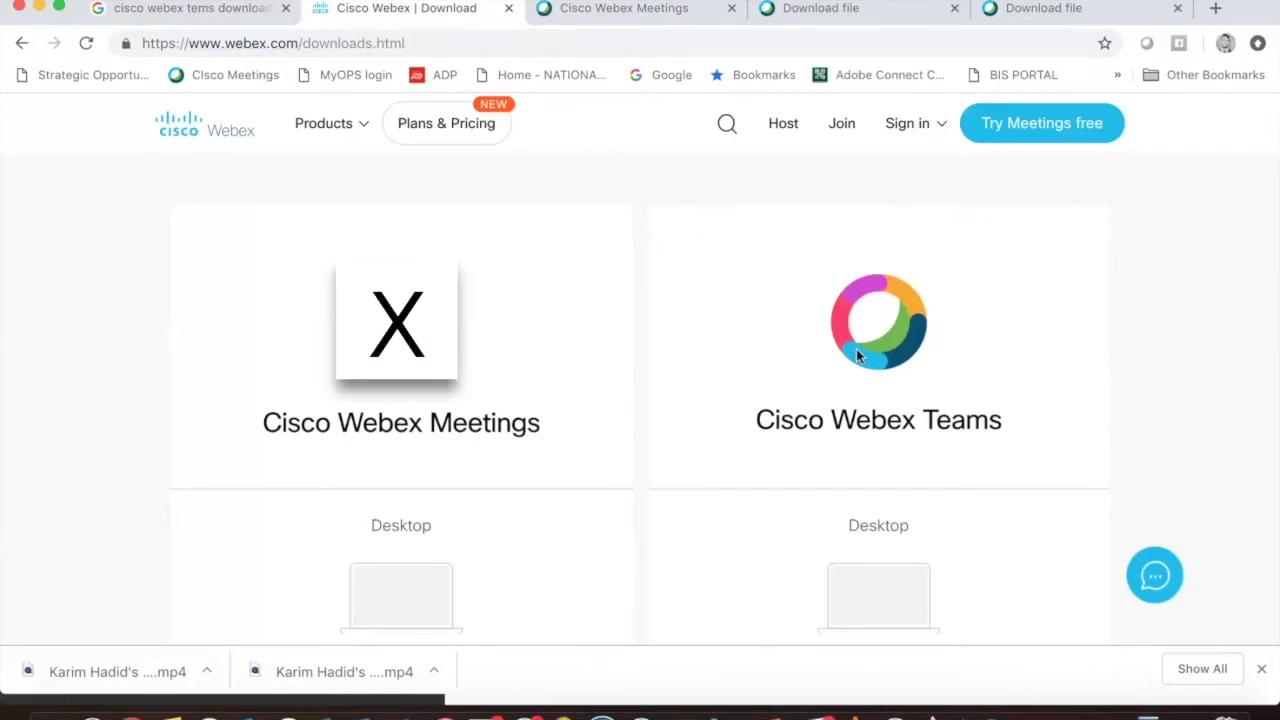
scroll(852, 360, "down", 1)
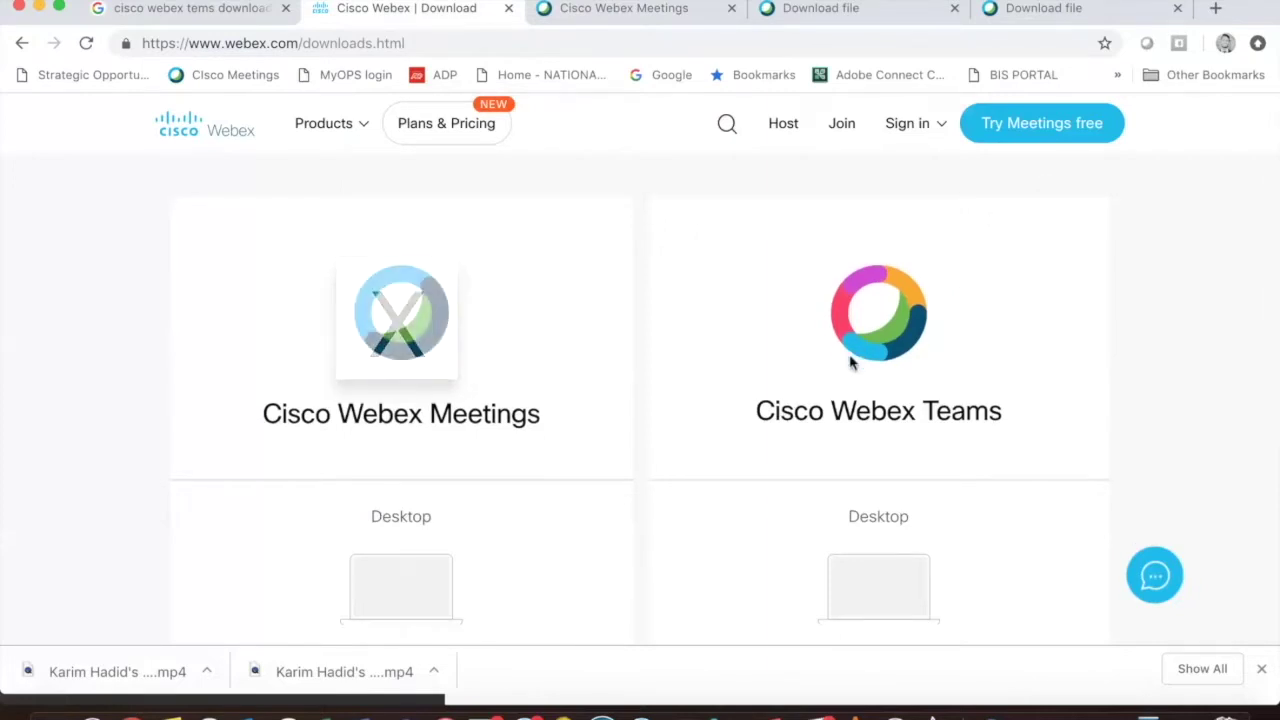
scroll(852, 362, "down", 3)
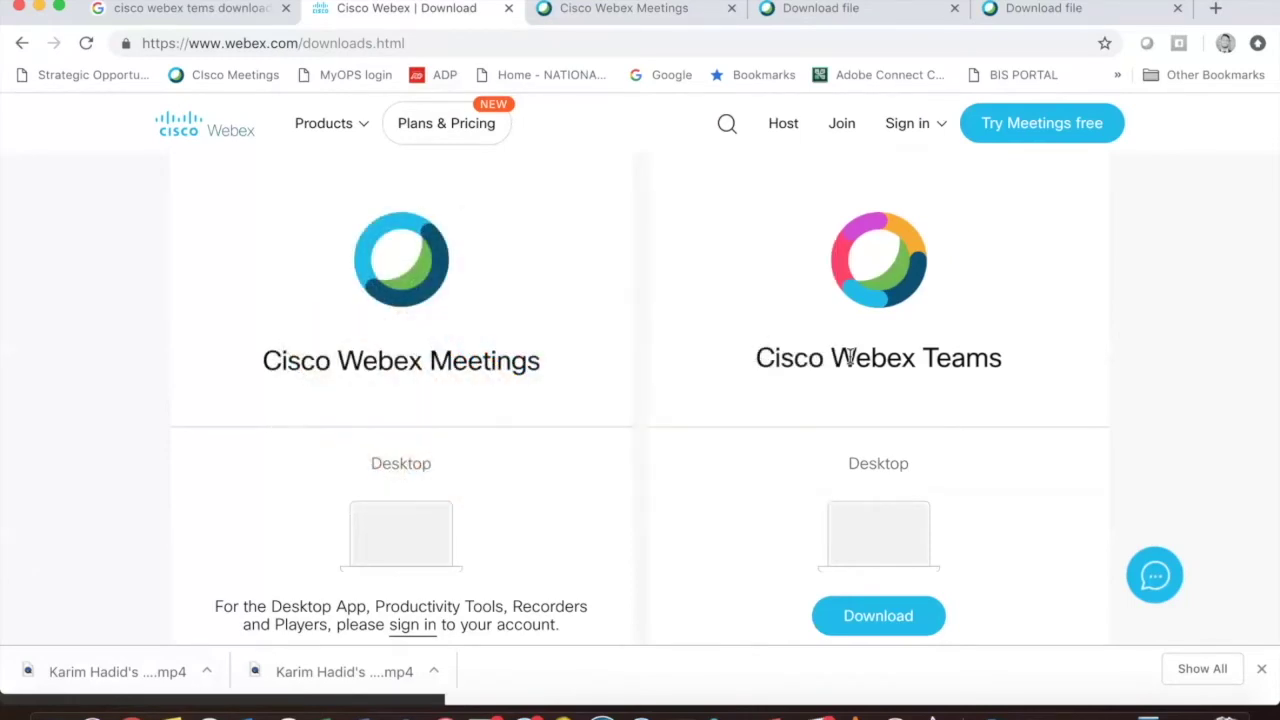
Switch back to Webex Teams, show who is in the personal room, and view the overview of all teams.
left_click(894, 712)
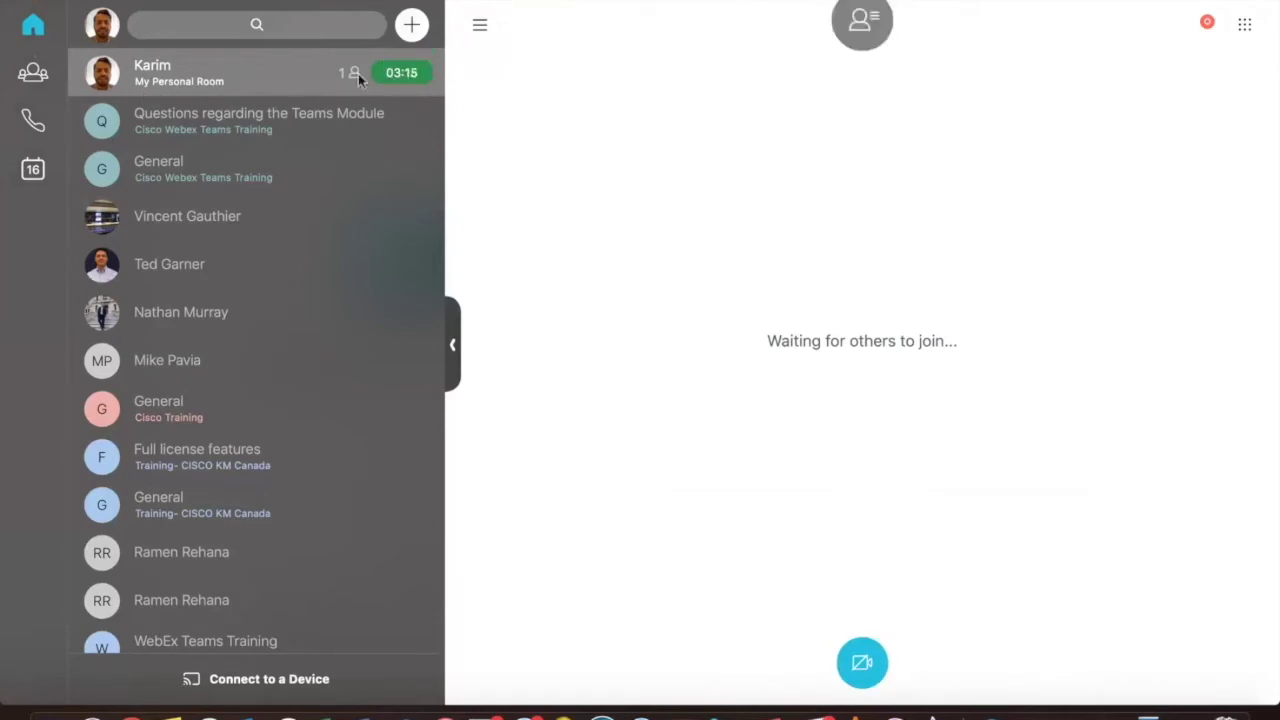
mouse_move(355, 76)
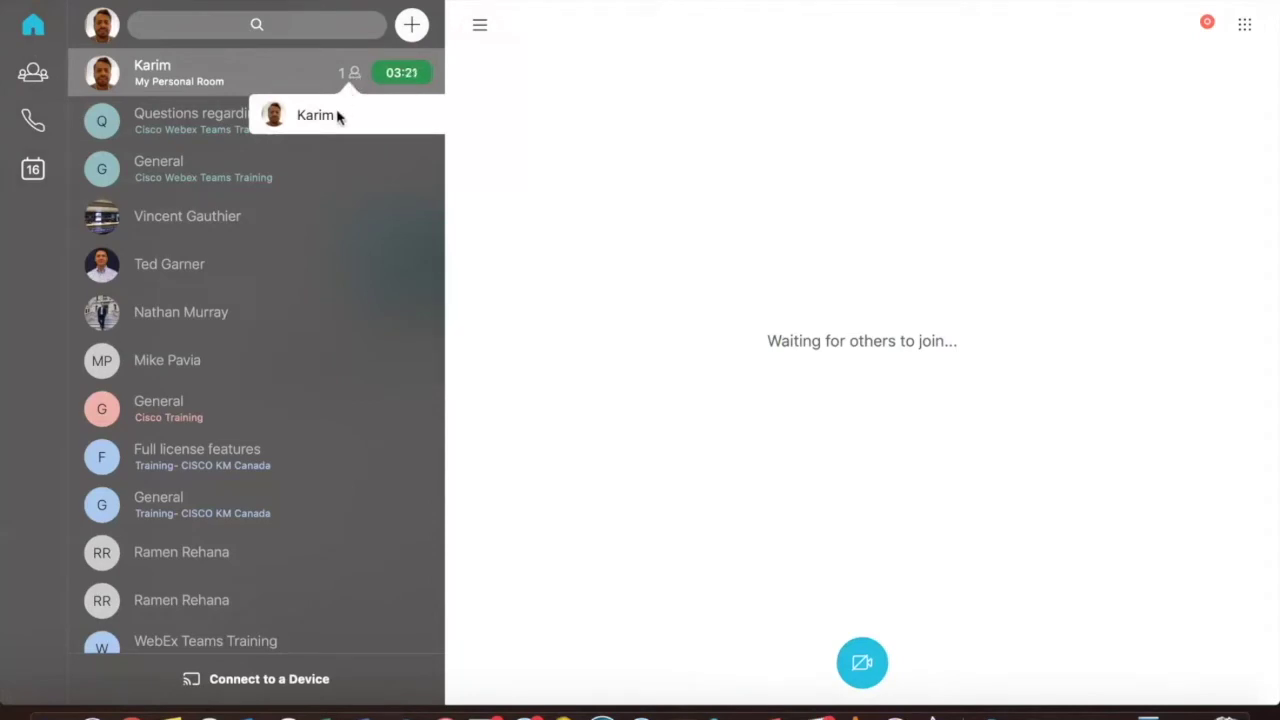
left_click(31, 75)
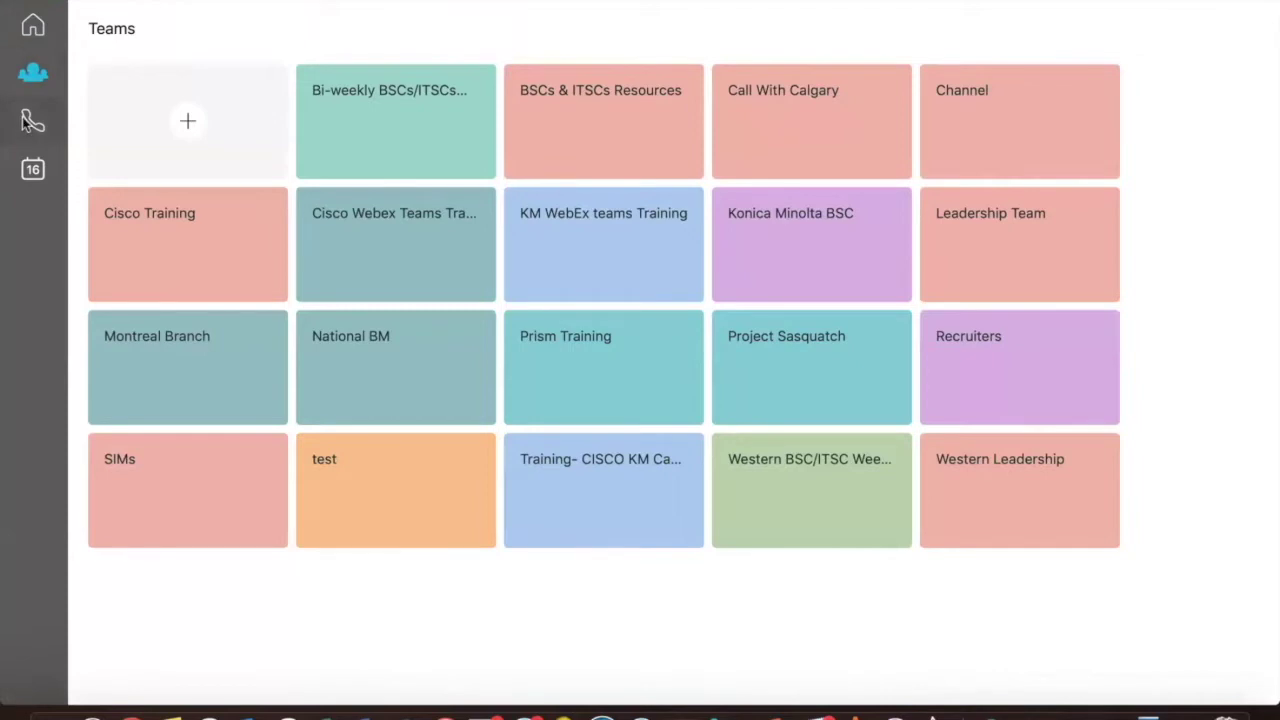
Review the call history including missed calls, and view the meetings calendar.
left_click(31, 120)
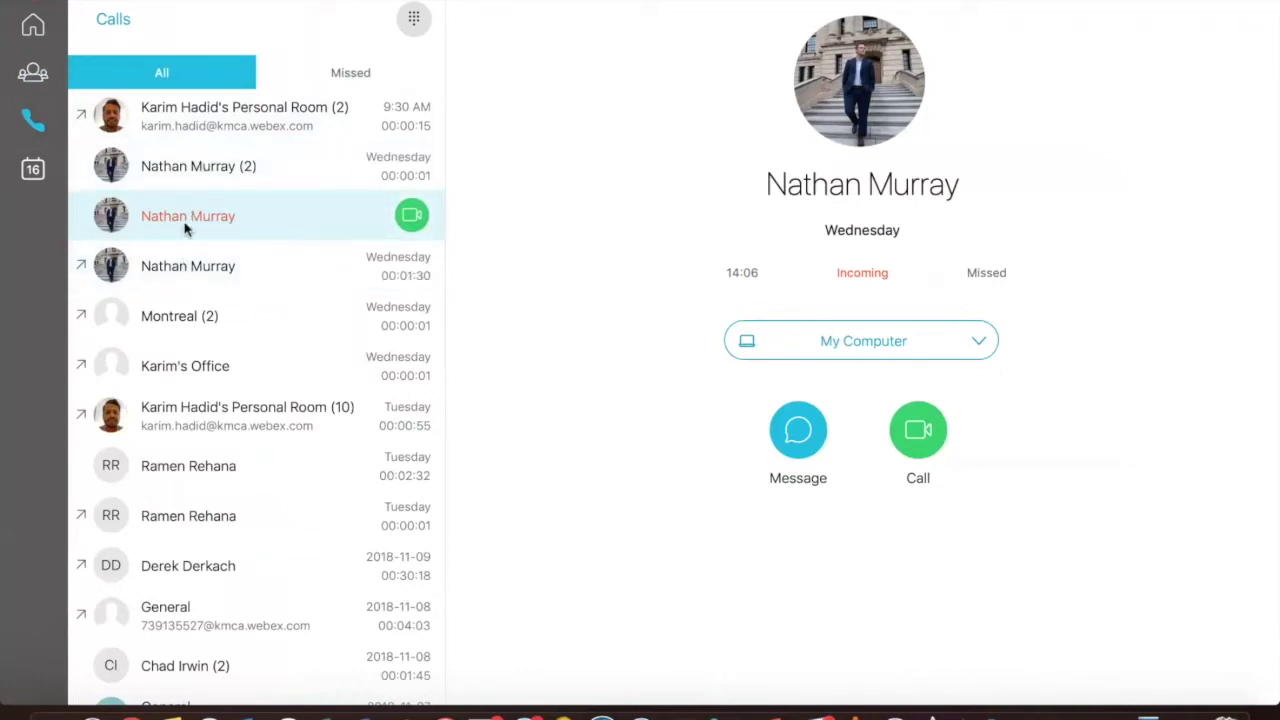
left_click(285, 88)
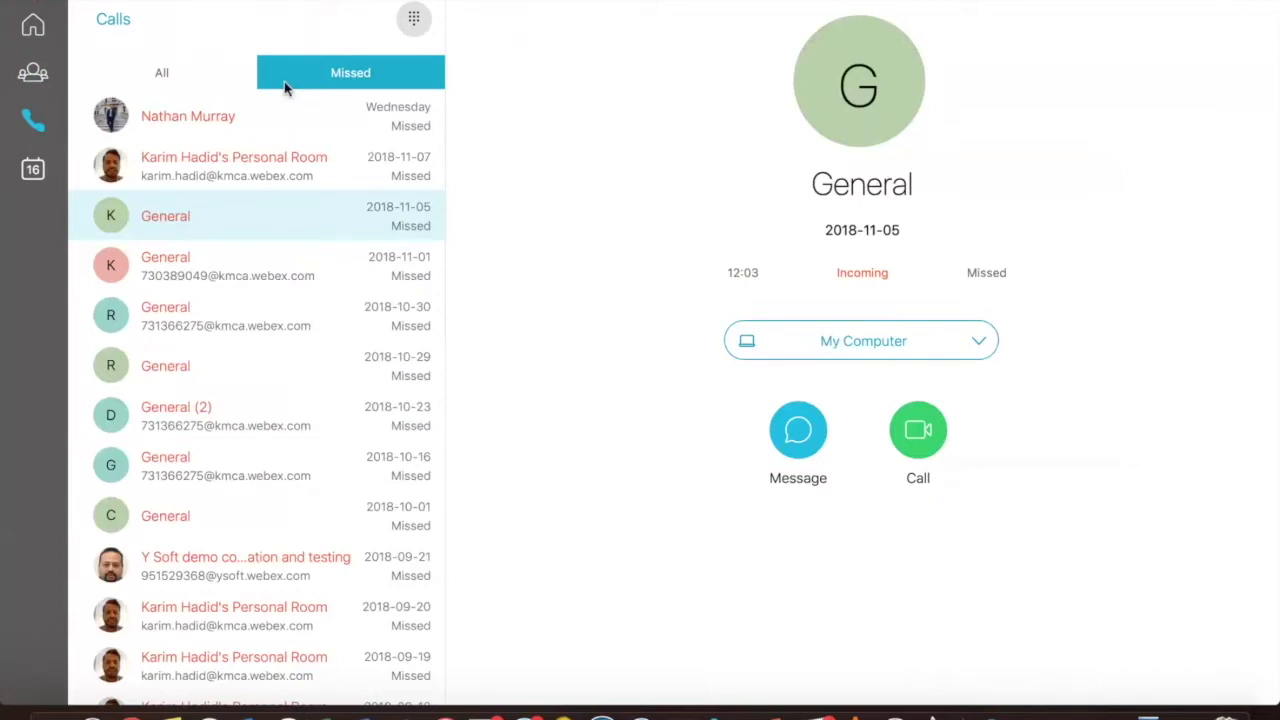
left_click(38, 173)
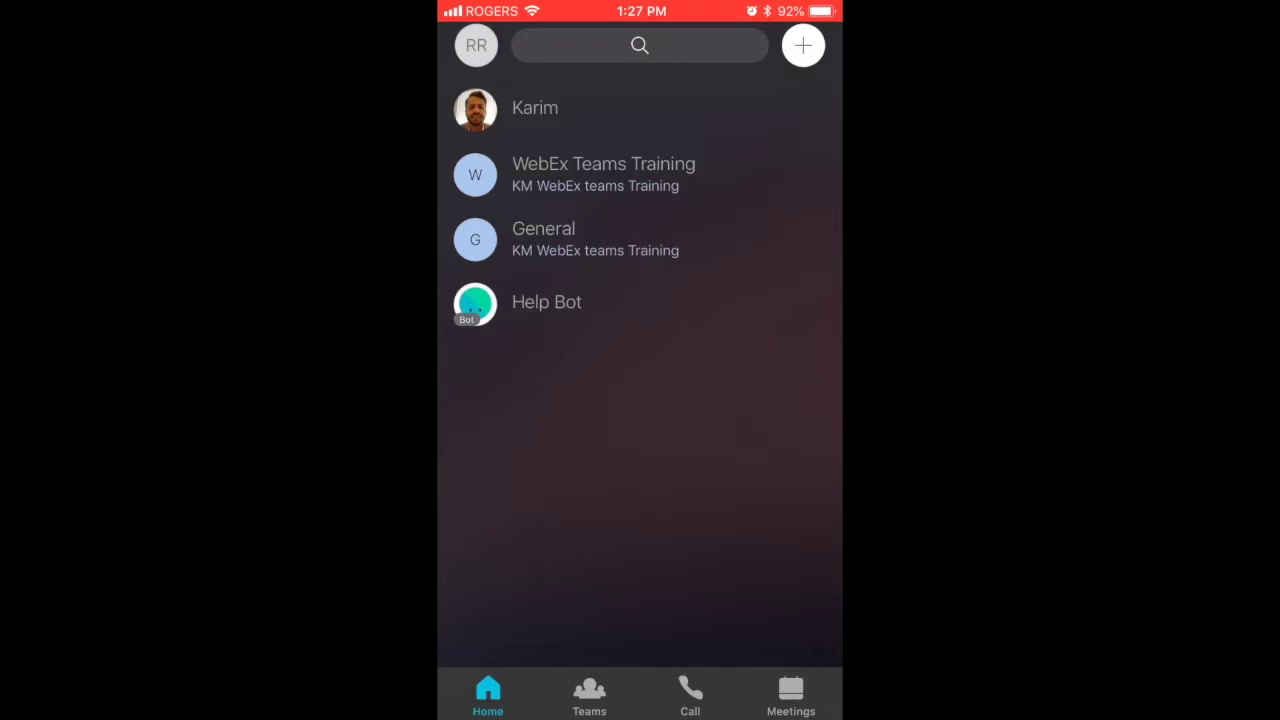
View the Teams, Call and Meetings sections in the mobile app.
left_click(589, 697)
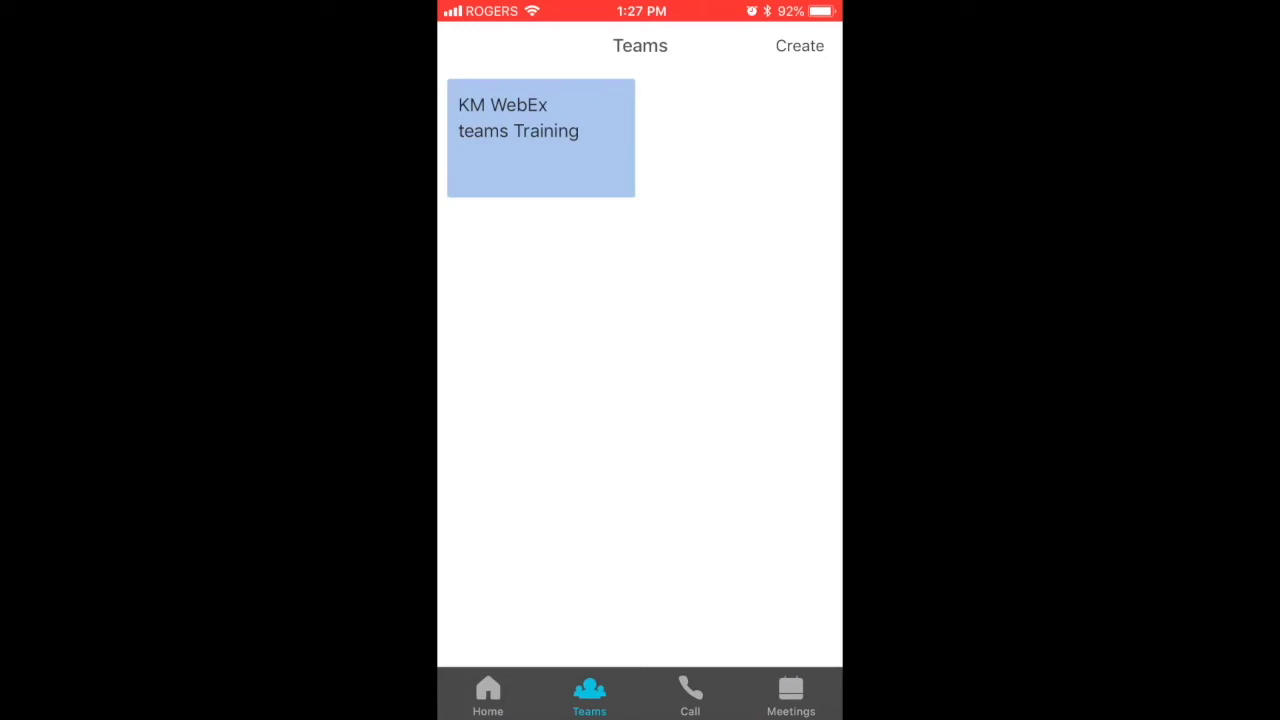
left_click(690, 697)
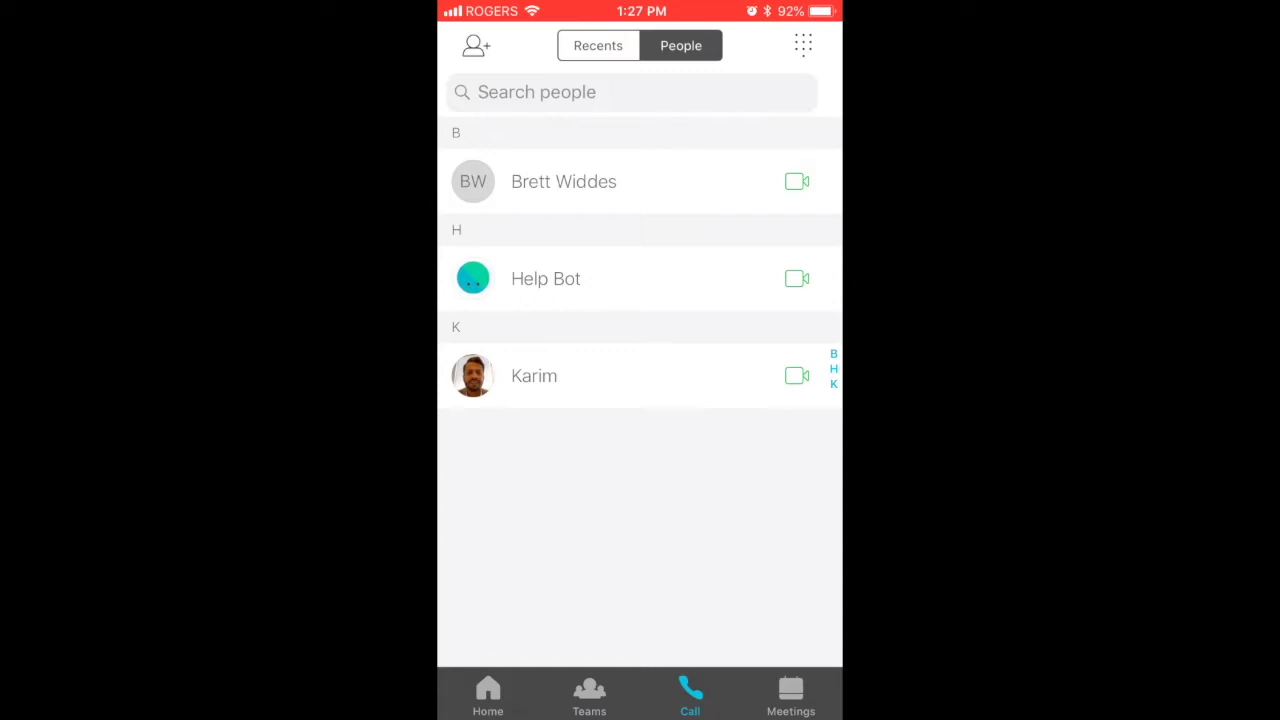
left_click(790, 697)
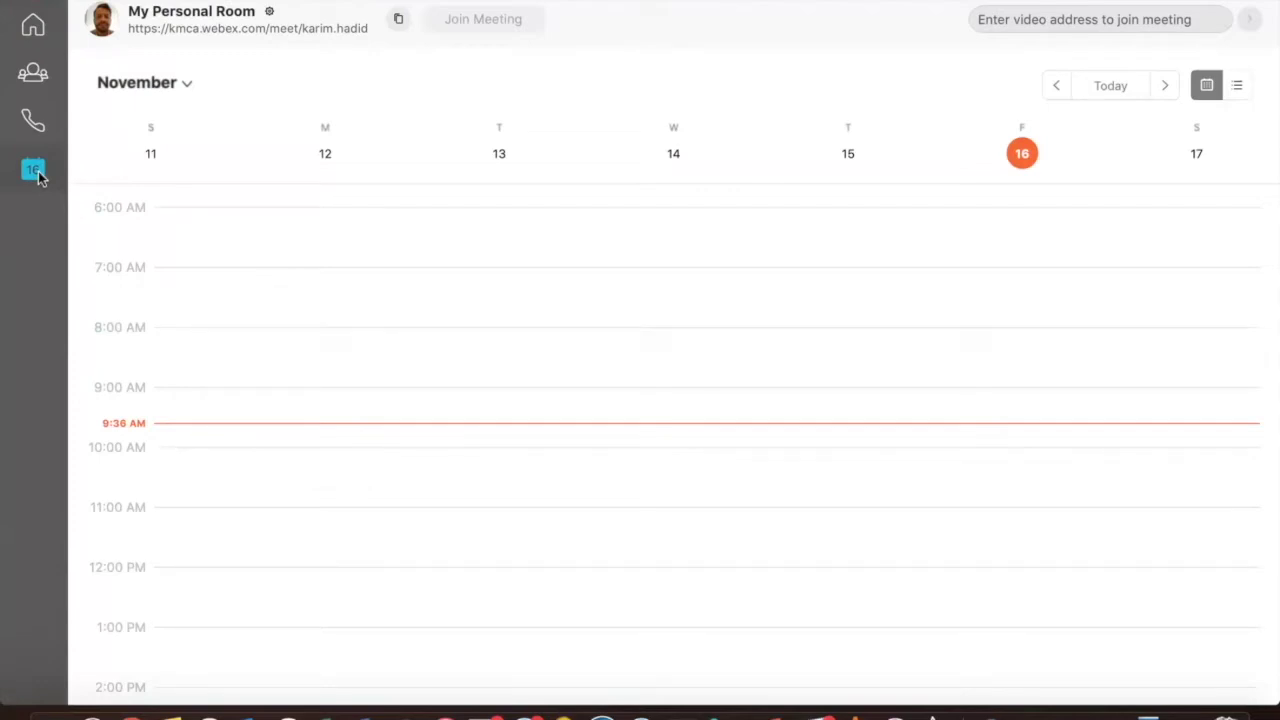
Search by a person's first name from the desktop home view, and dismiss the search.
left_click(40, 24)
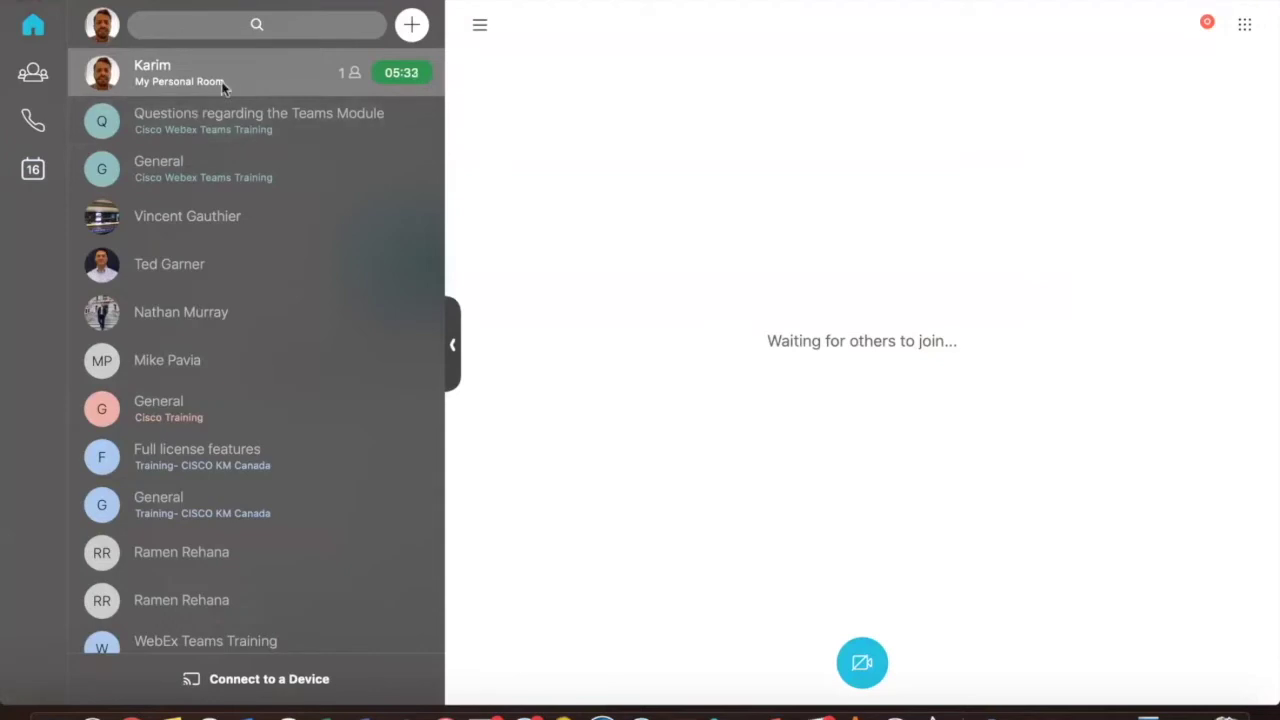
left_click(222, 30)
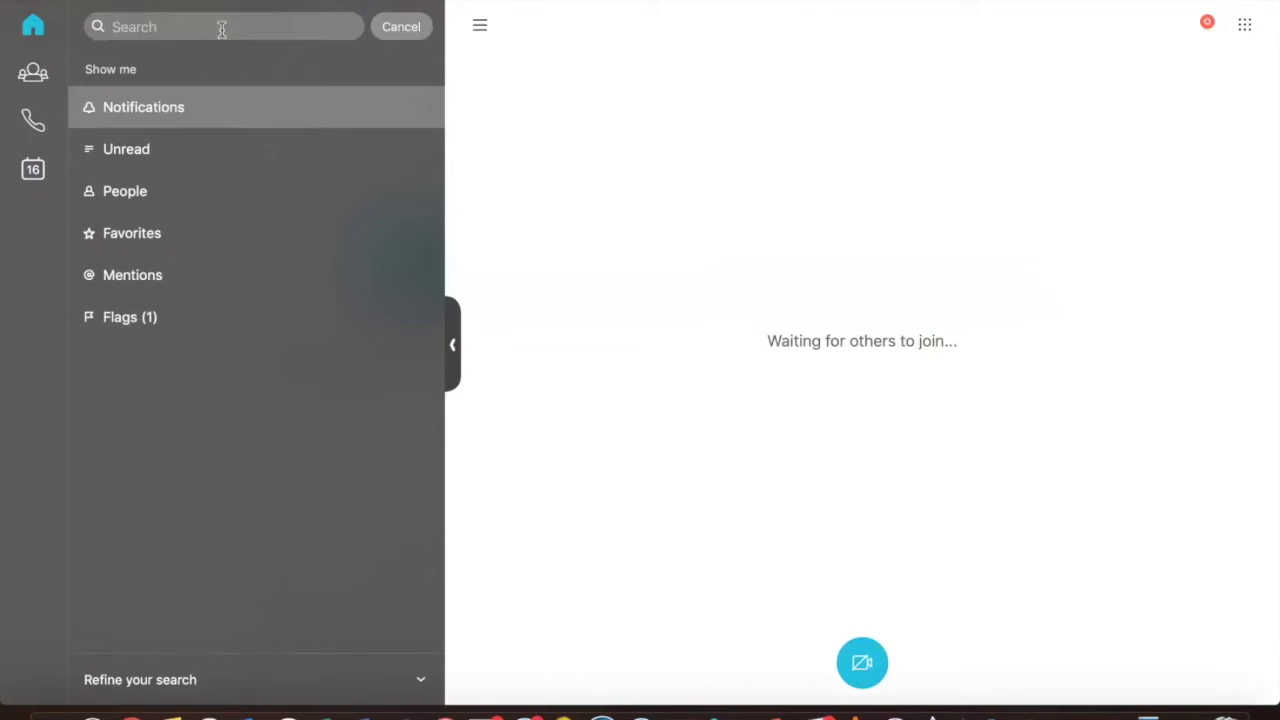
type("karim")
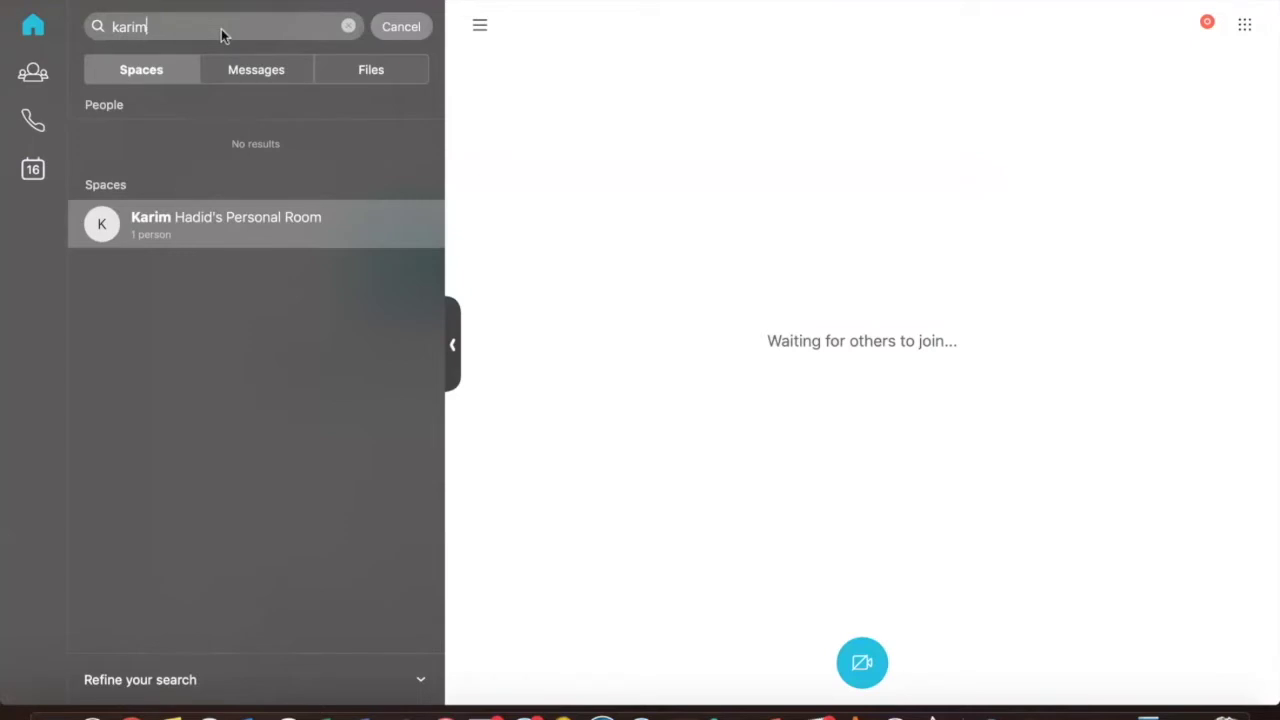
left_click(348, 26)
left_click(406, 30)
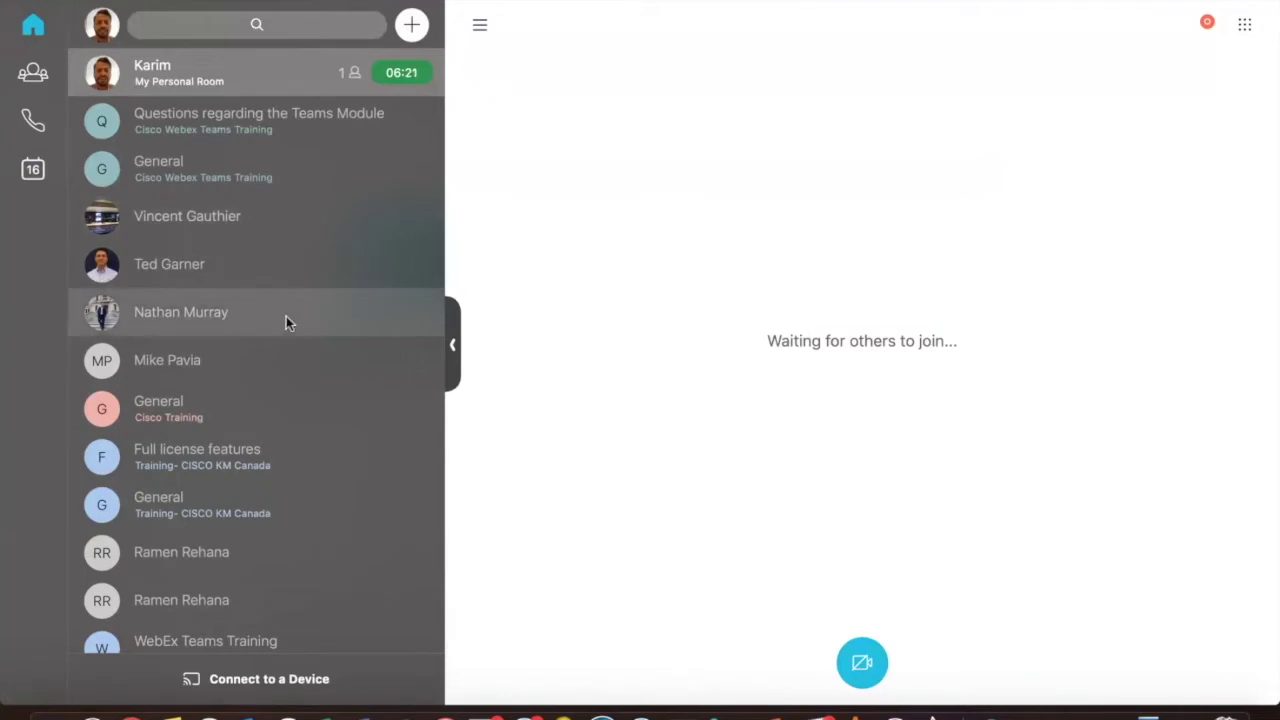
Look through the list of conversations and spaces, and check the personal room's participant indicator.
scroll(284, 365, "down", 5)
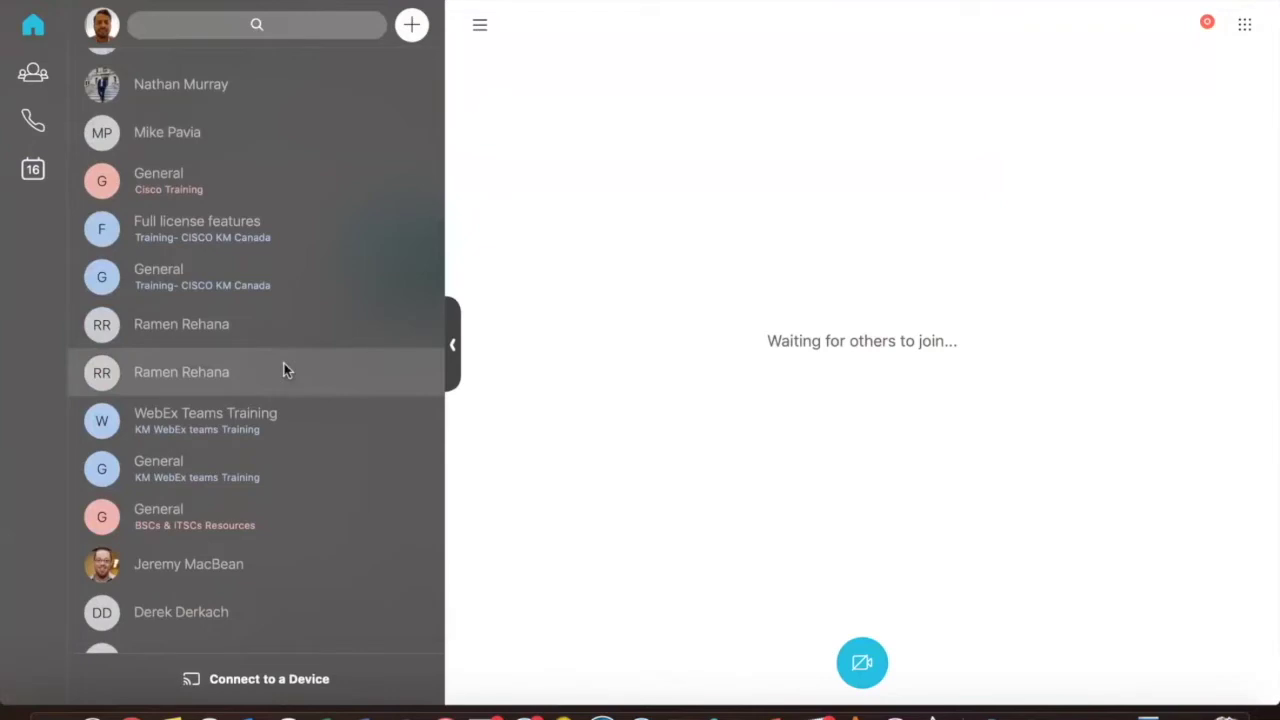
scroll(284, 370, "up", 5)
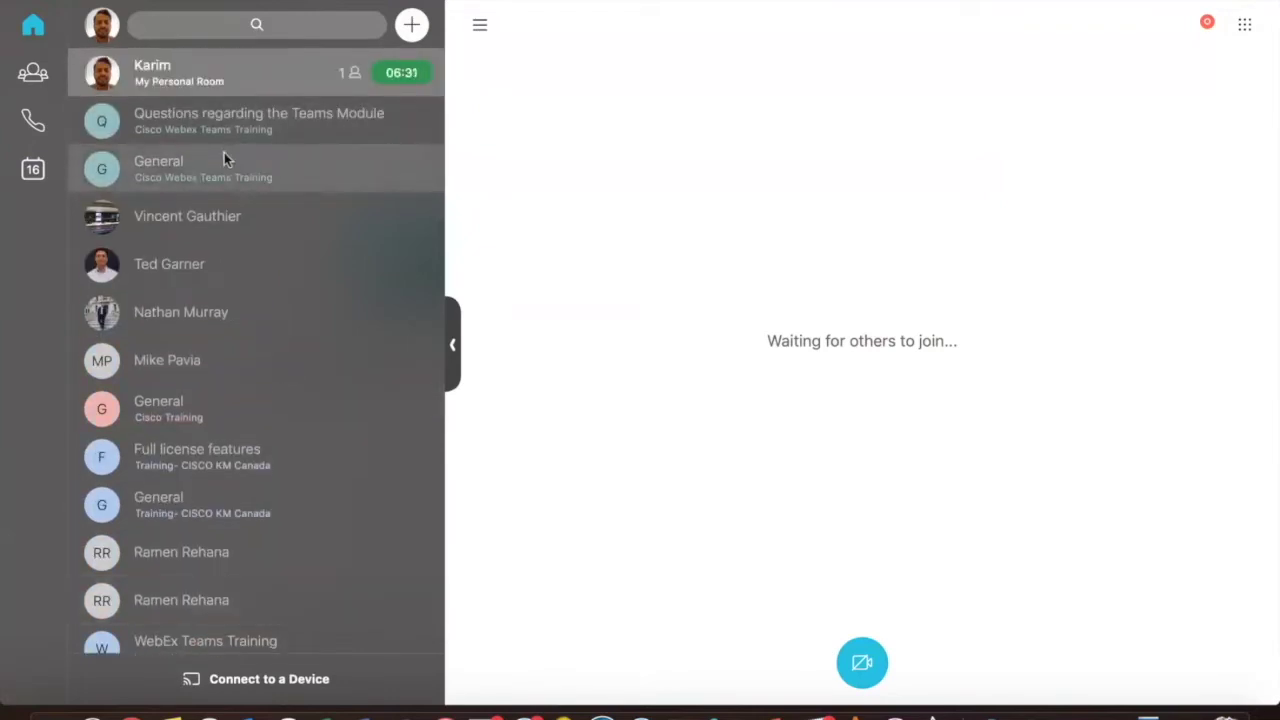
mouse_move(346, 77)
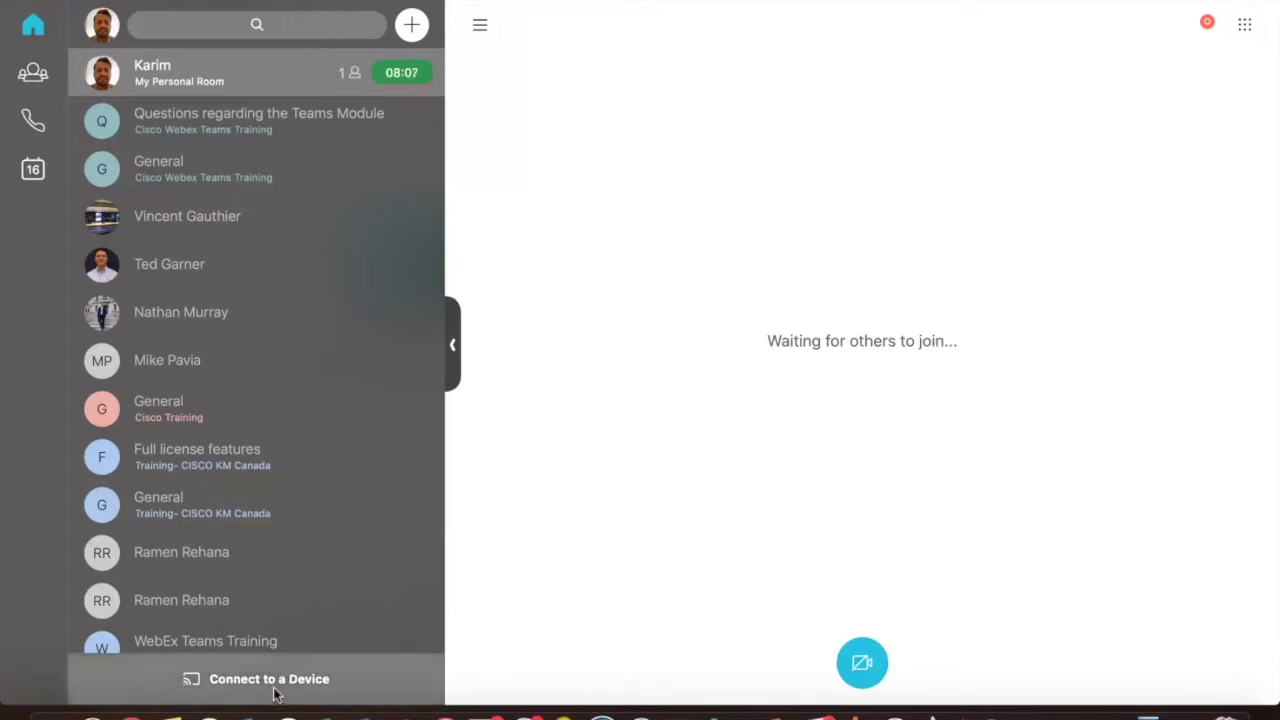
View the devices available to connect to, and open the "Questions regarding the Teams Module" space.
left_click(270, 690)
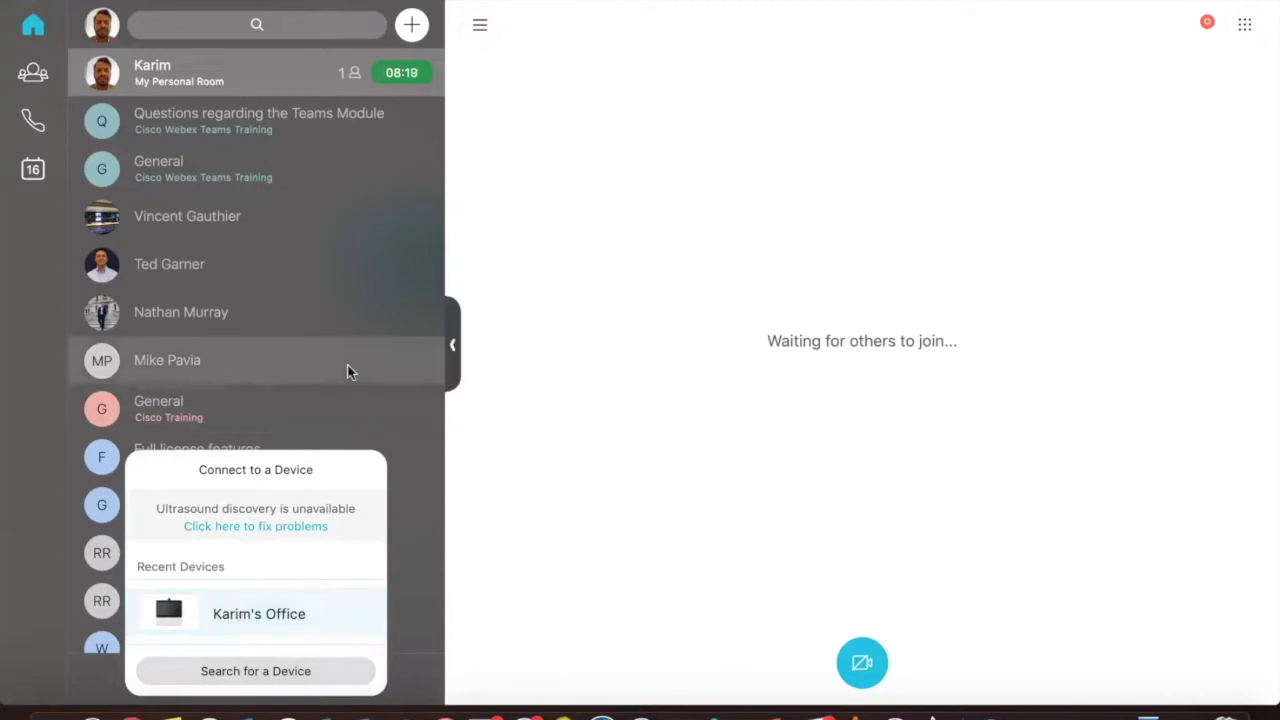
left_click(253, 135)
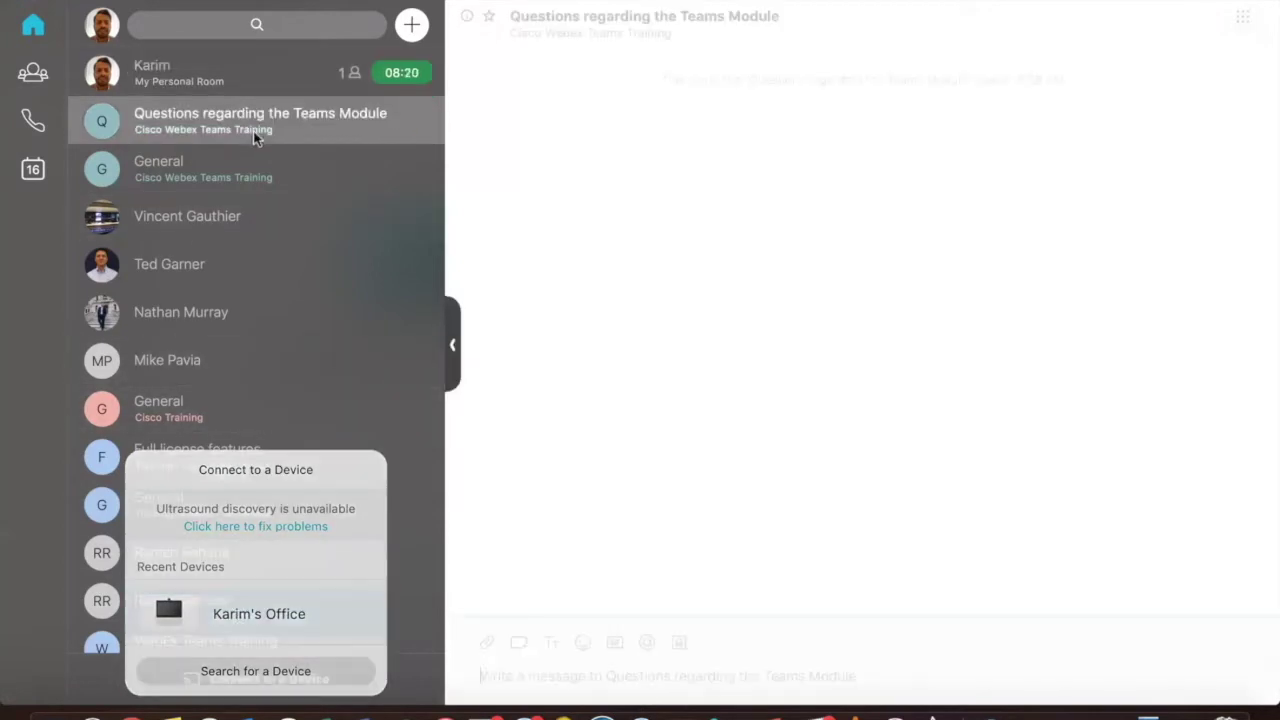
Show the New Team form from the teams overview and close it without creating a team.
left_click(34, 88)
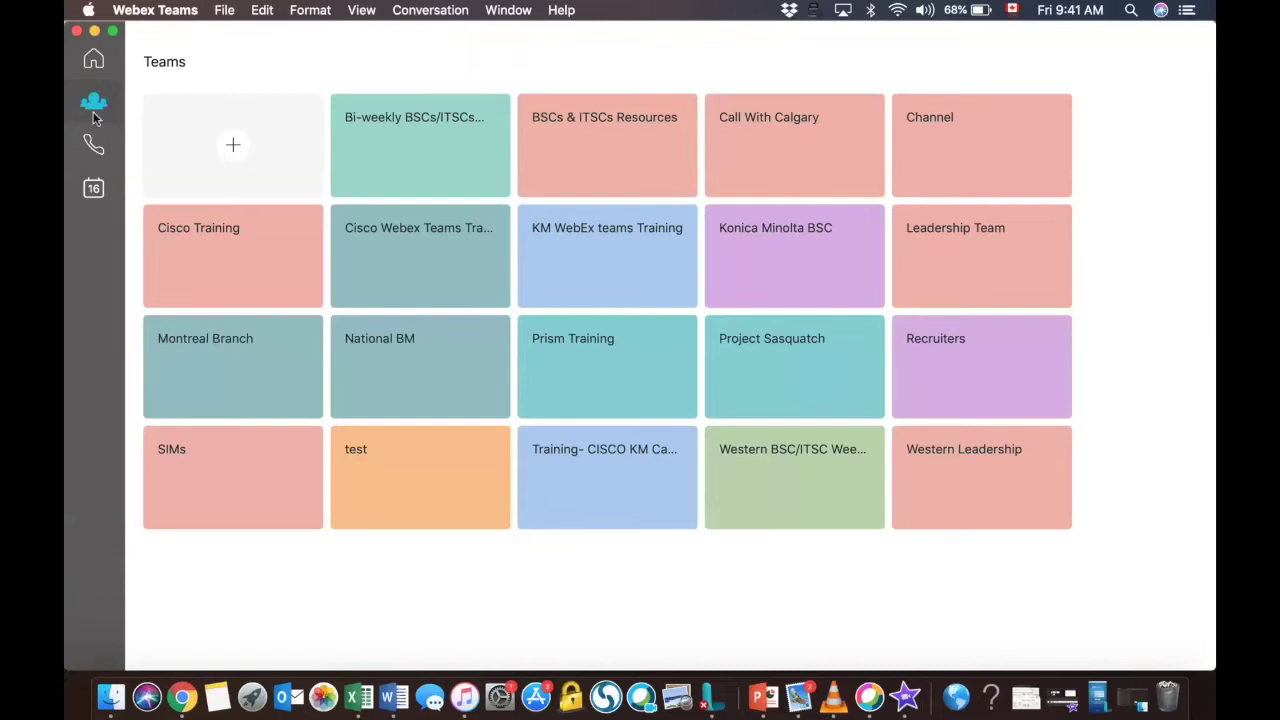
left_click(233, 150)
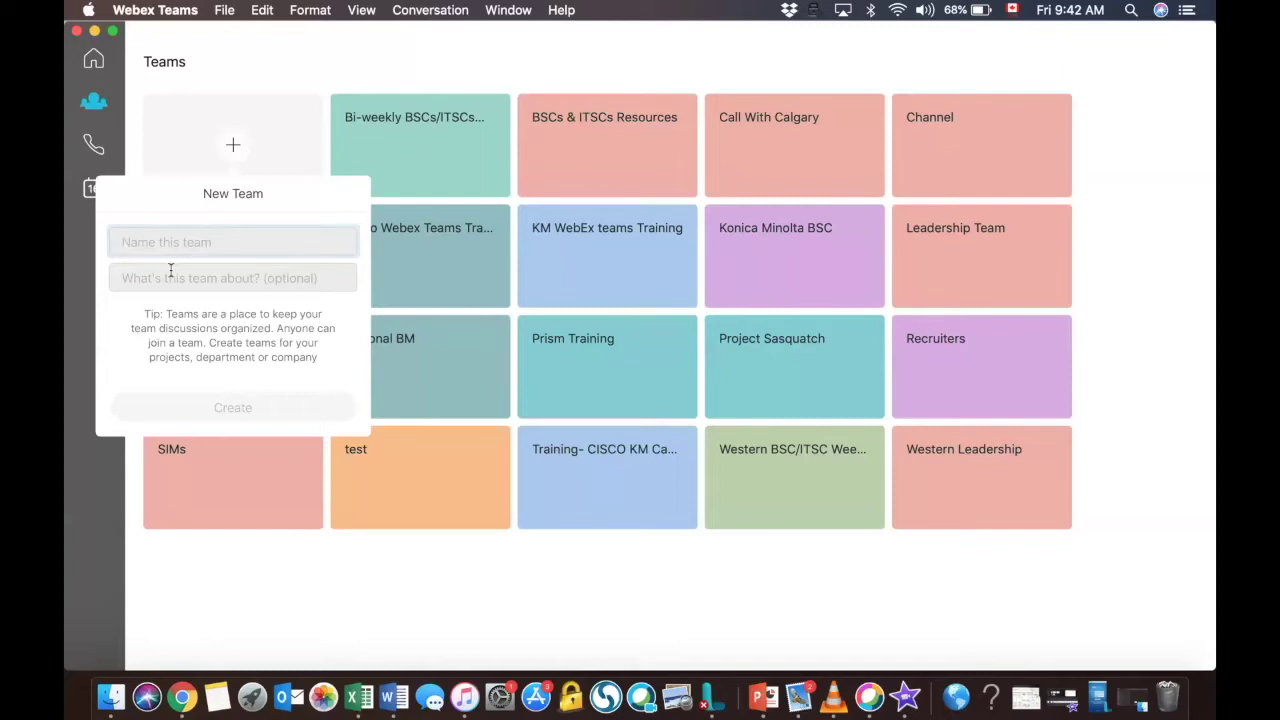
left_click(462, 272)
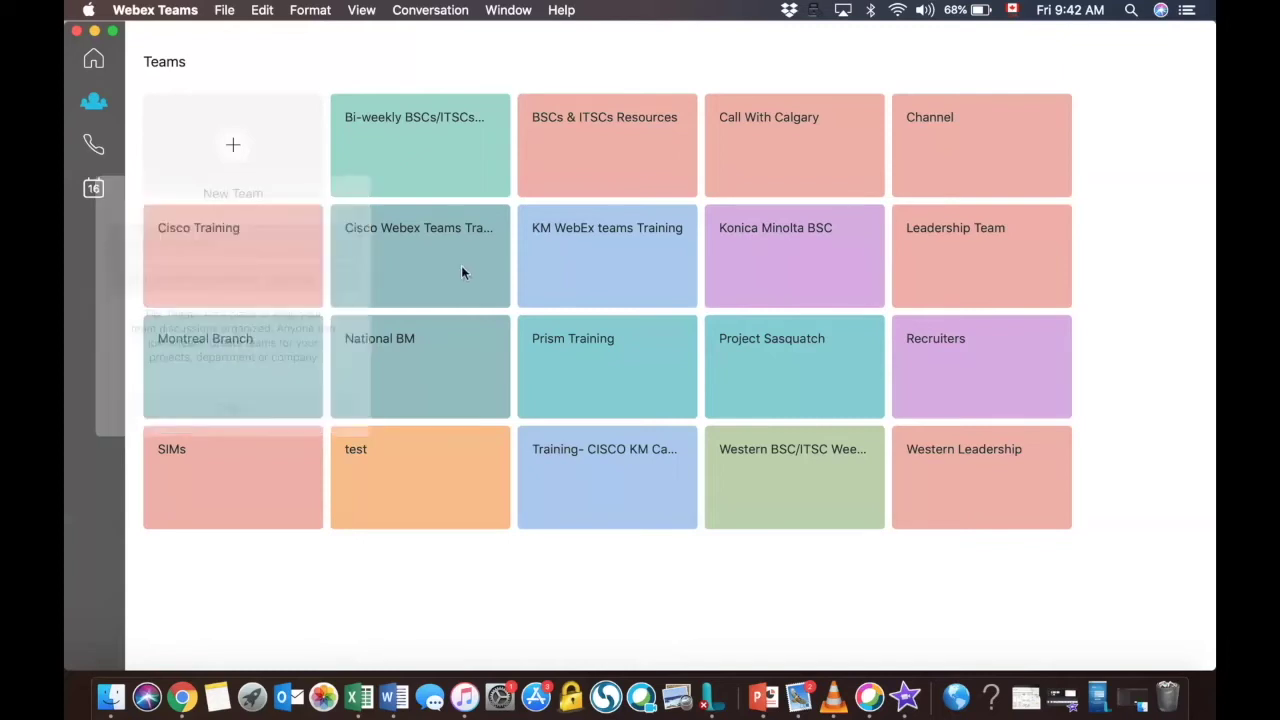
Open the Cisco Webex Teams Training team and bring up the form for adding team members.
left_click(462, 272)
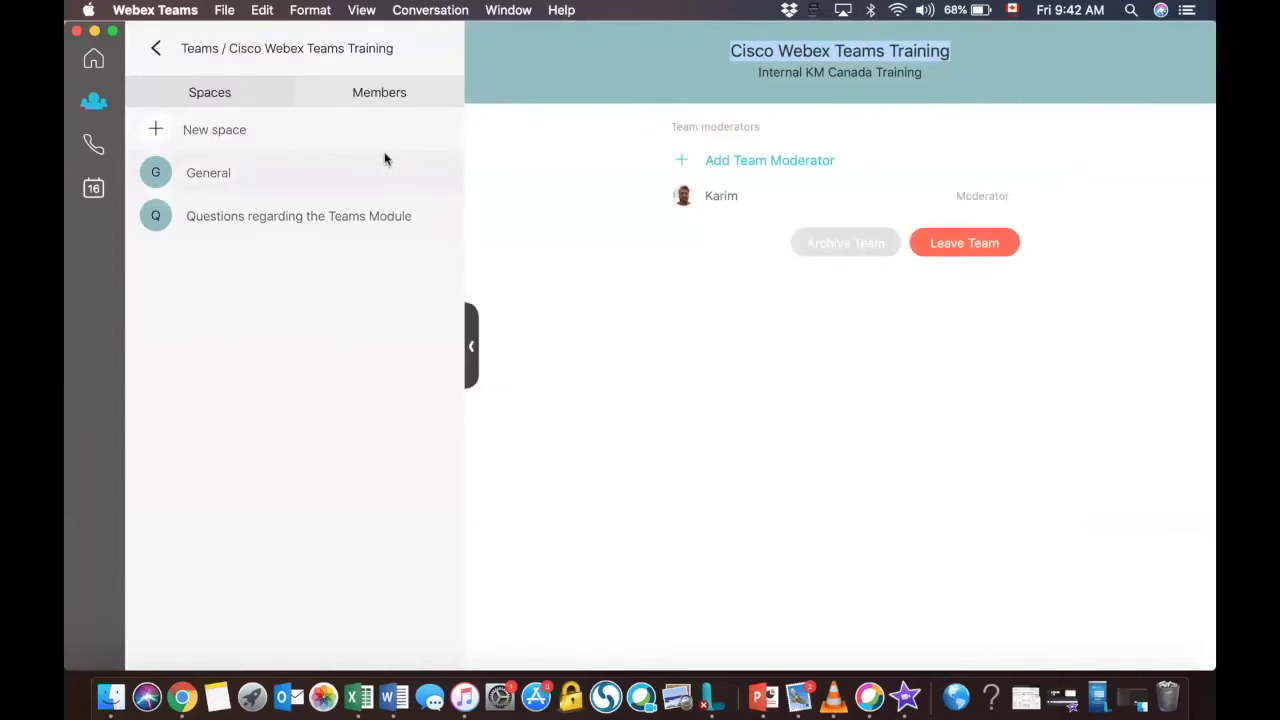
left_click(338, 90)
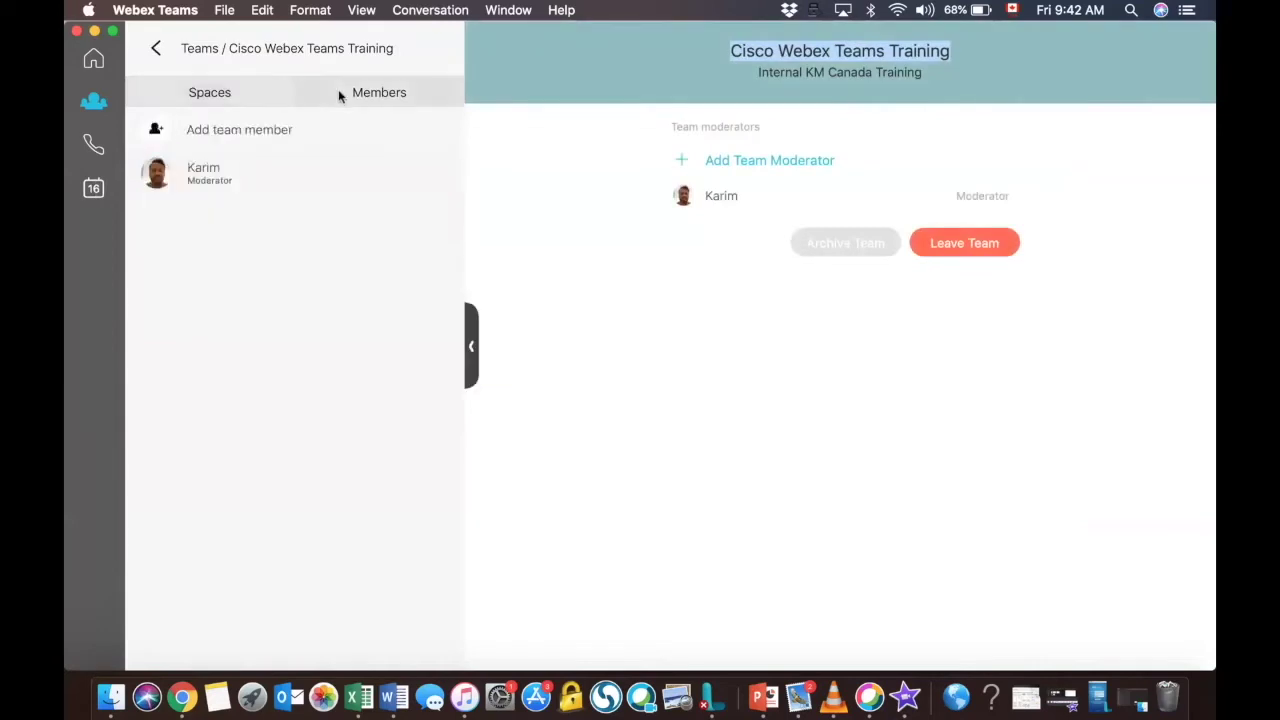
left_click(184, 131)
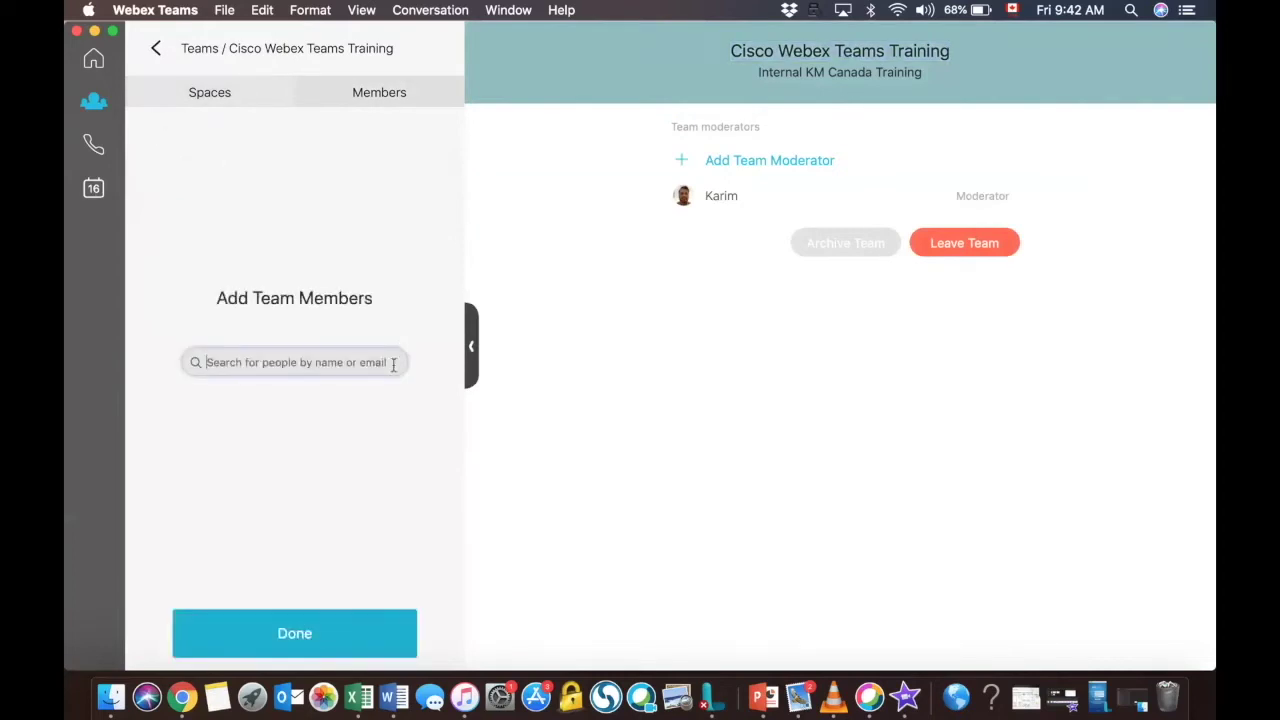
Search for prospective team members by several first names, and clear the search without adding anyone.
type("karim")
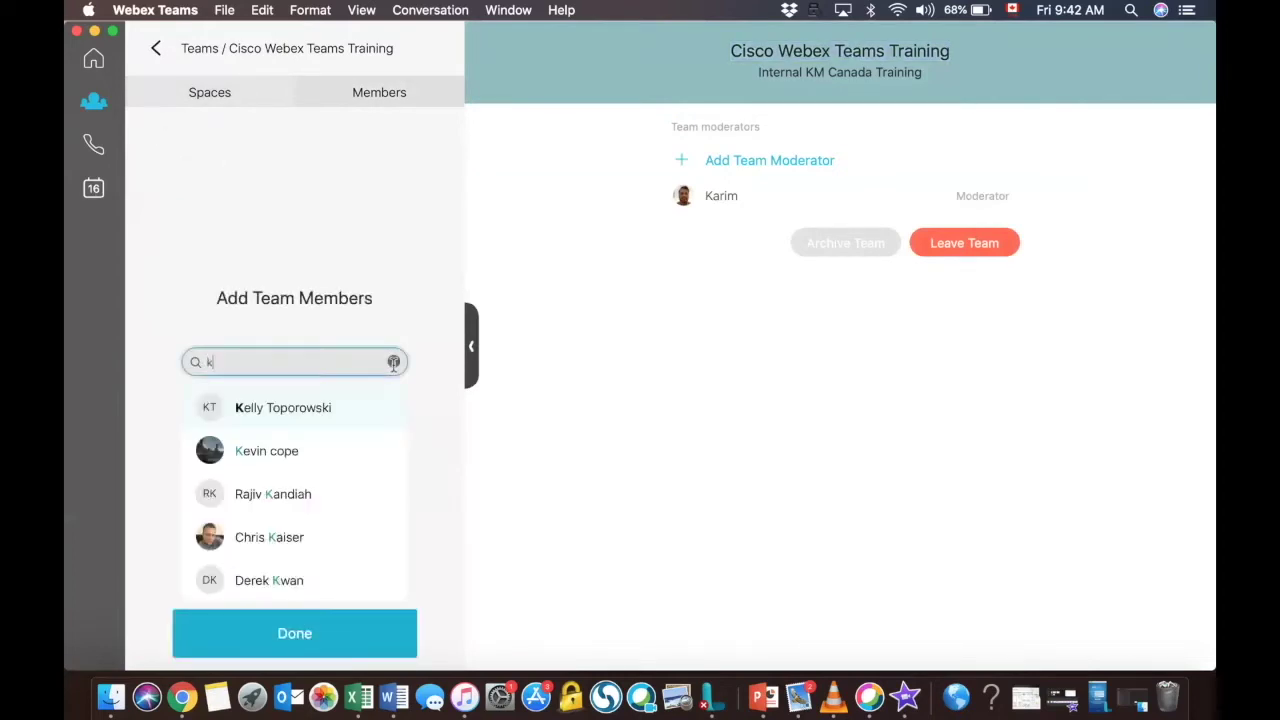
key("BackSpace")
key("BackSpace")
key("BackSpace")
key("BackSpace")
key("BackSpace")
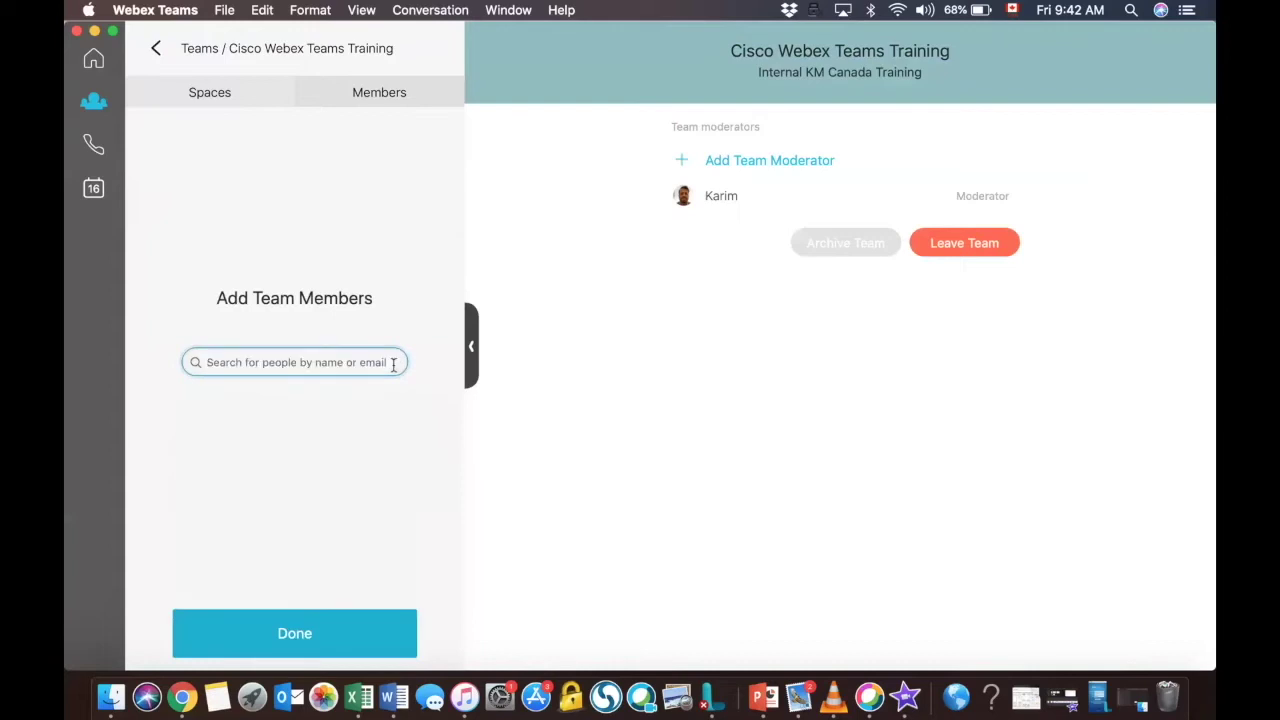
type("kel")
left_click(393, 362)
type("andre")
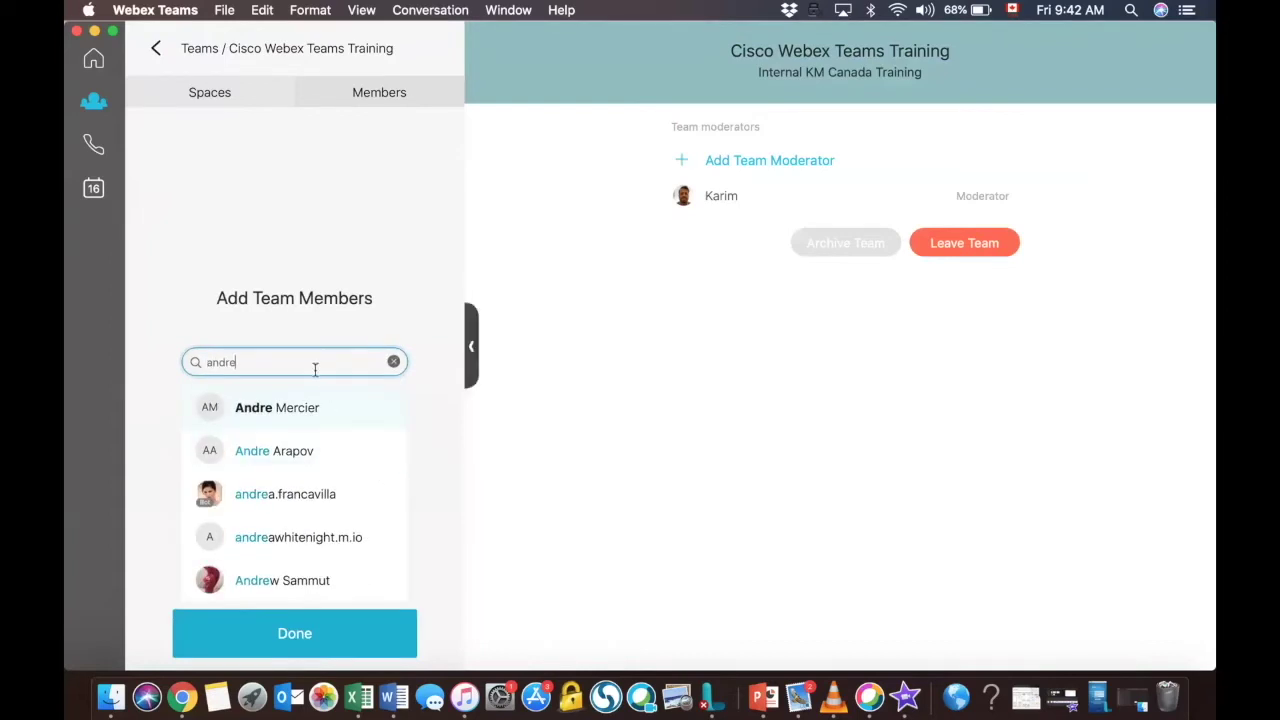
key("BackSpace")
key("BackSpace")
key("BackSpace")
key("BackSpace")
key("BackSpace")
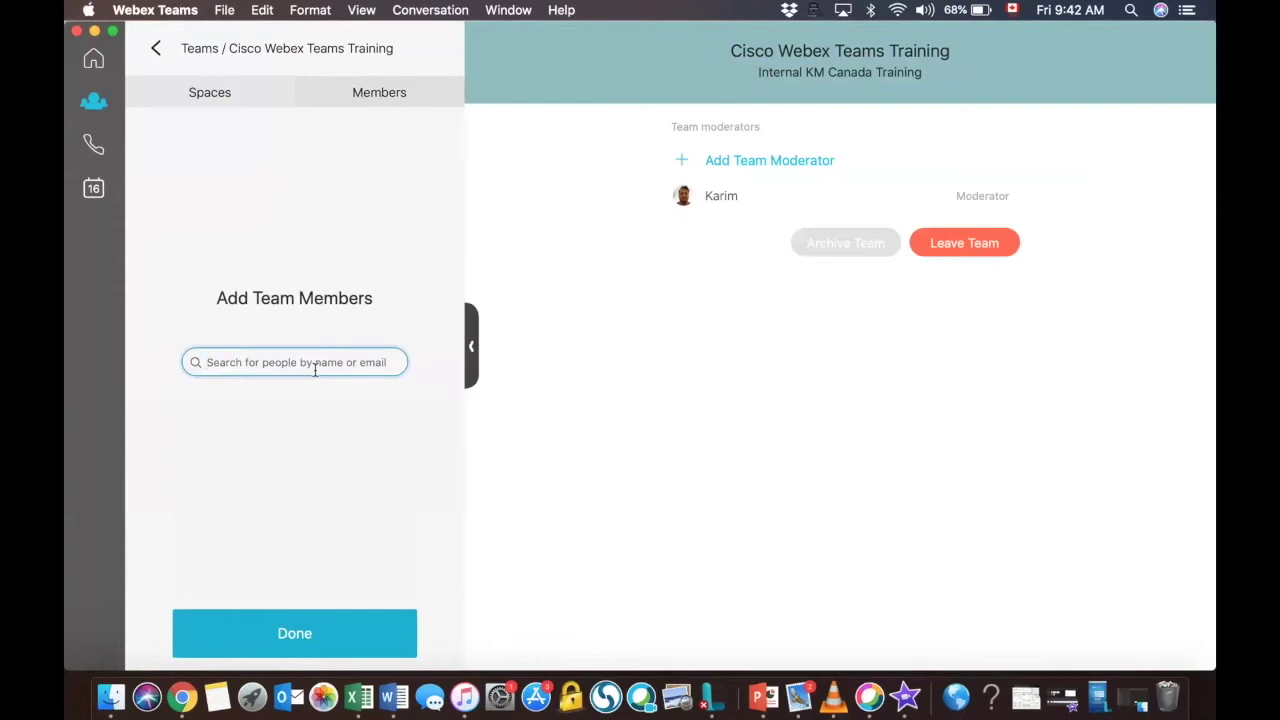
Return to the Cisco Webex Teams Training team's spaces and show the General space.
left_click(226, 99)
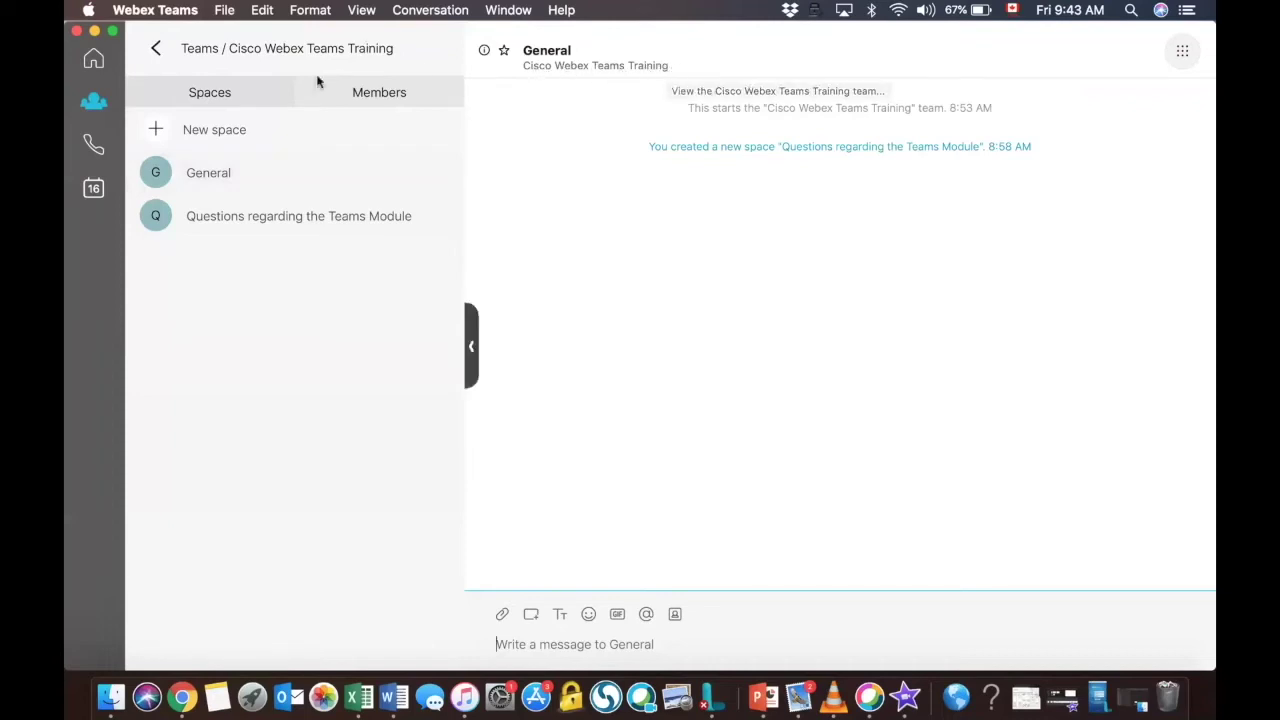
Open the Questions regarding the Teams Module space, bring up its call screen and show the audio and device options.
left_click(218, 222)
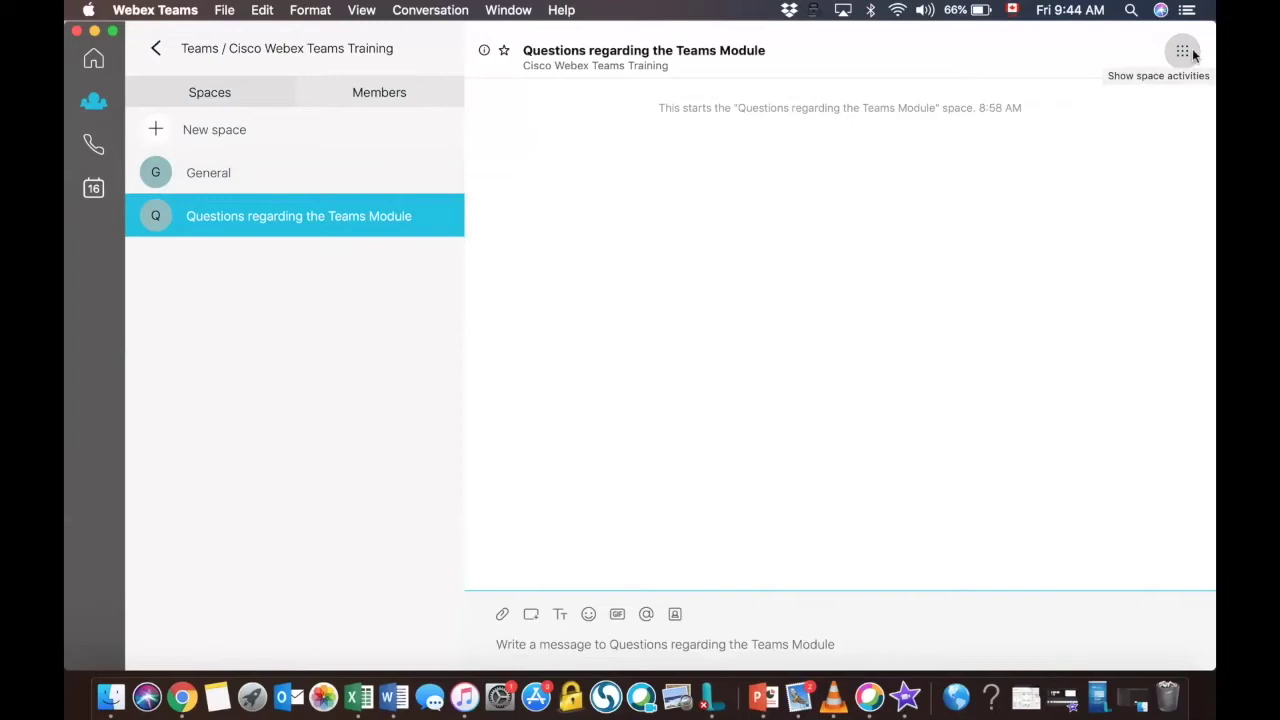
left_click(1183, 52)
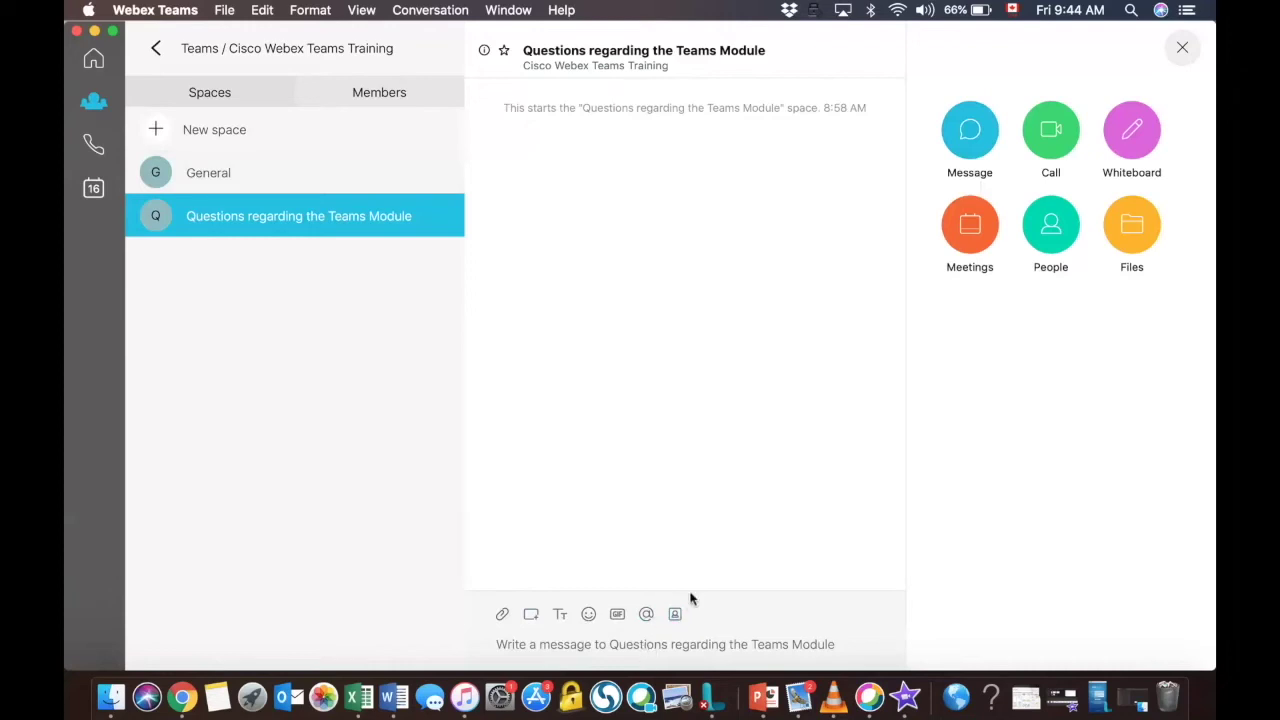
left_click(1071, 145)
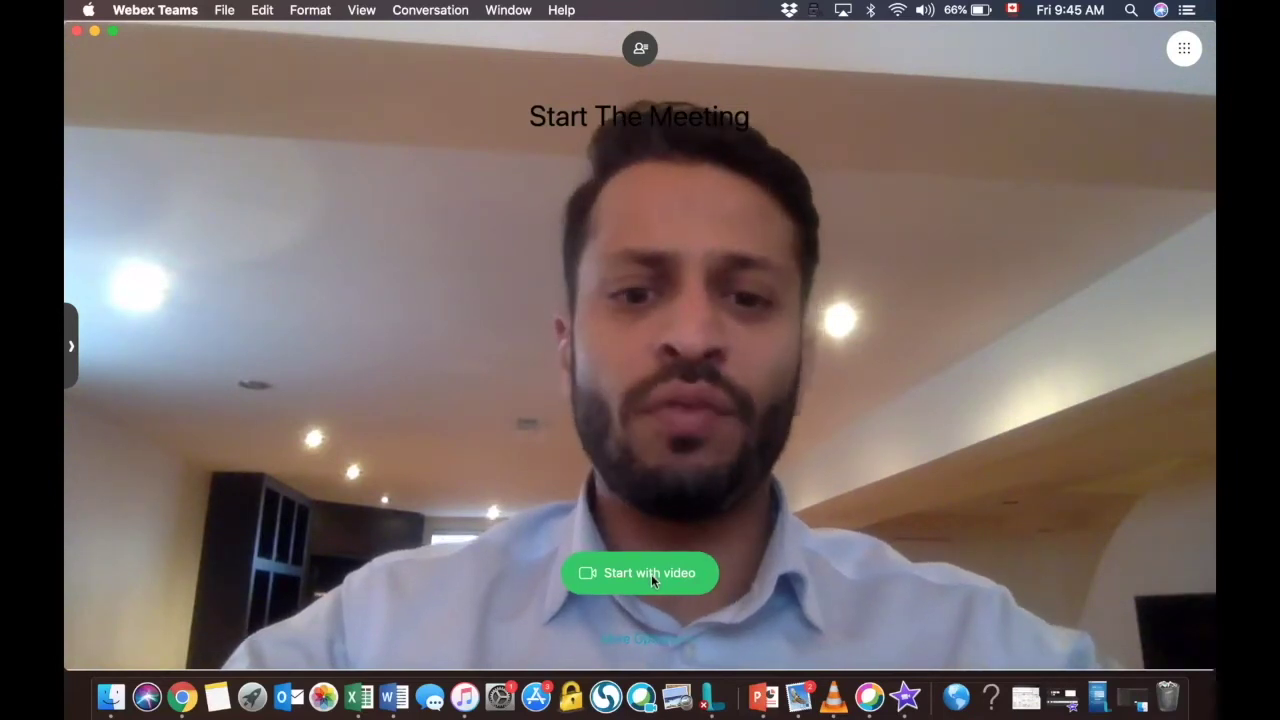
left_click(632, 636)
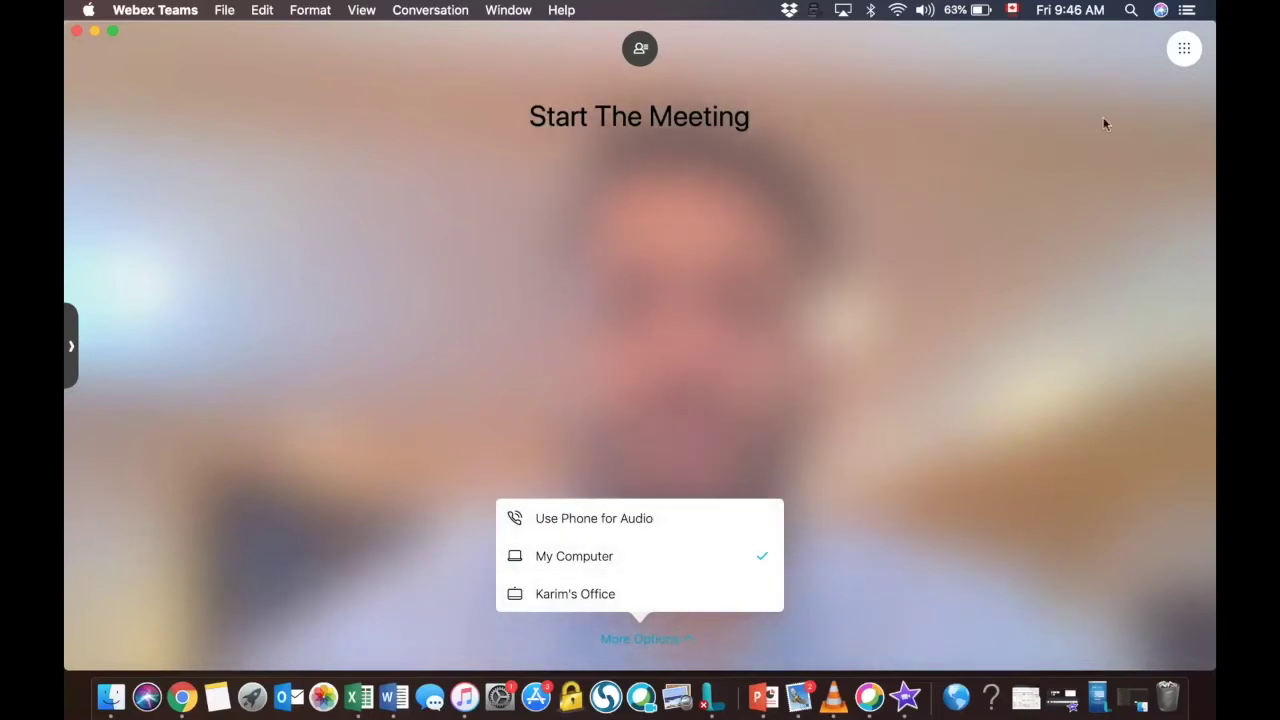
Start a new whiteboard from the space's activities and handwrite the letters A B C in orange.
left_click(1184, 50)
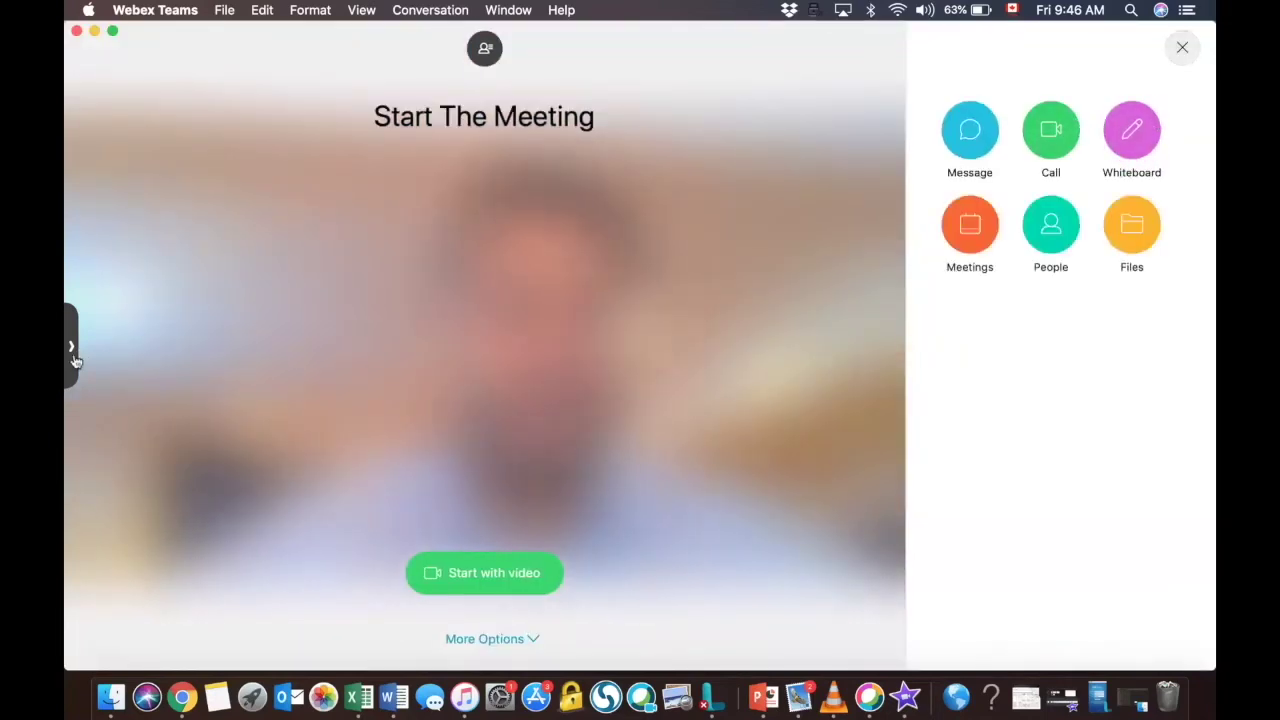
left_click(72, 347)
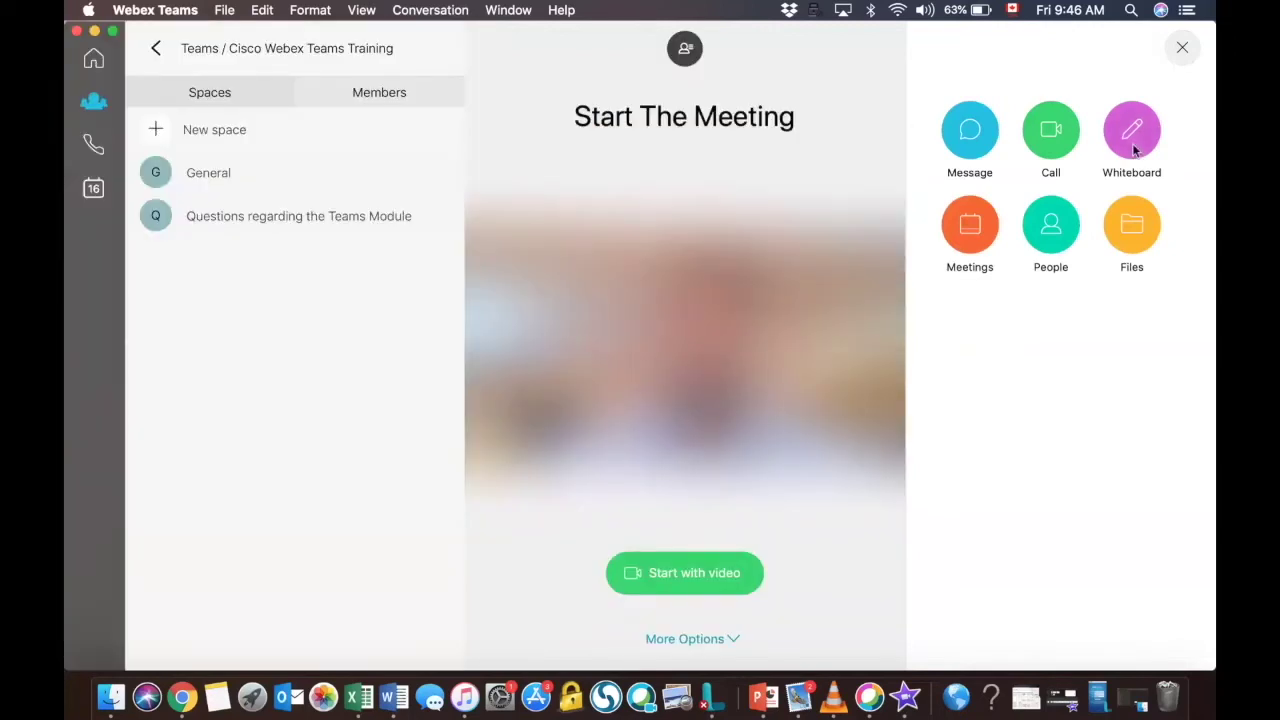
left_click(1122, 148)
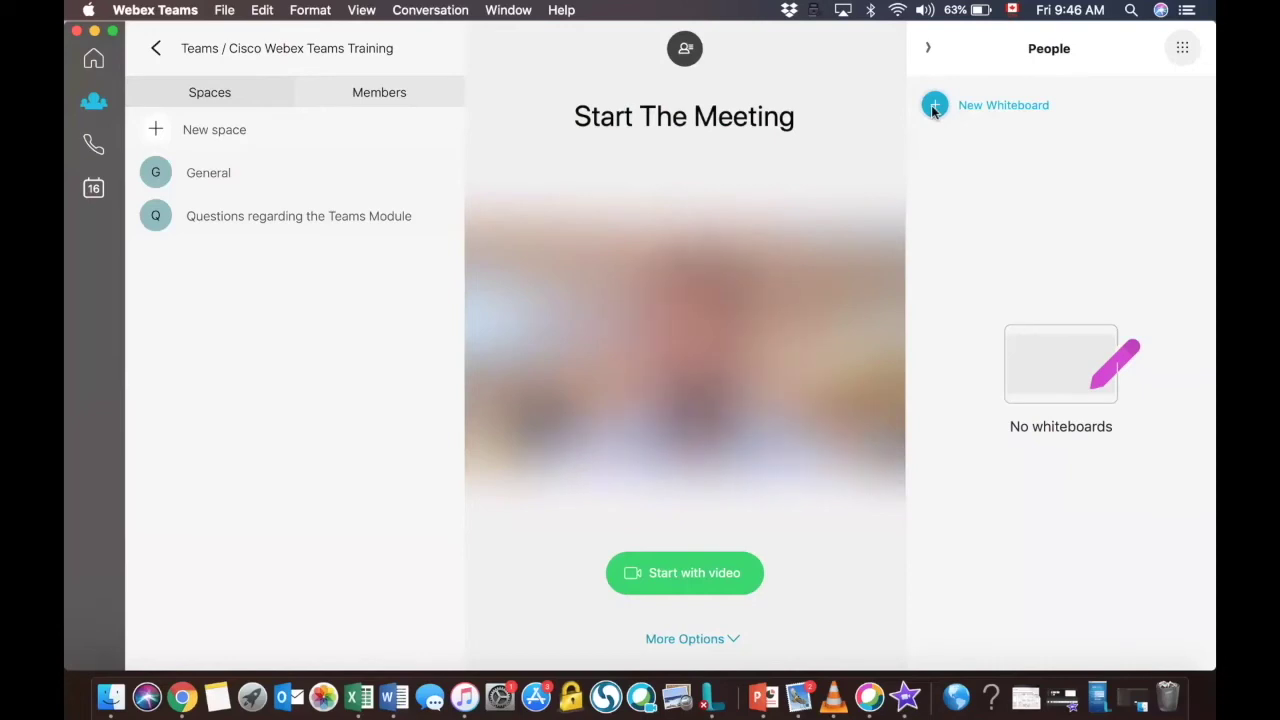
left_click(934, 106)
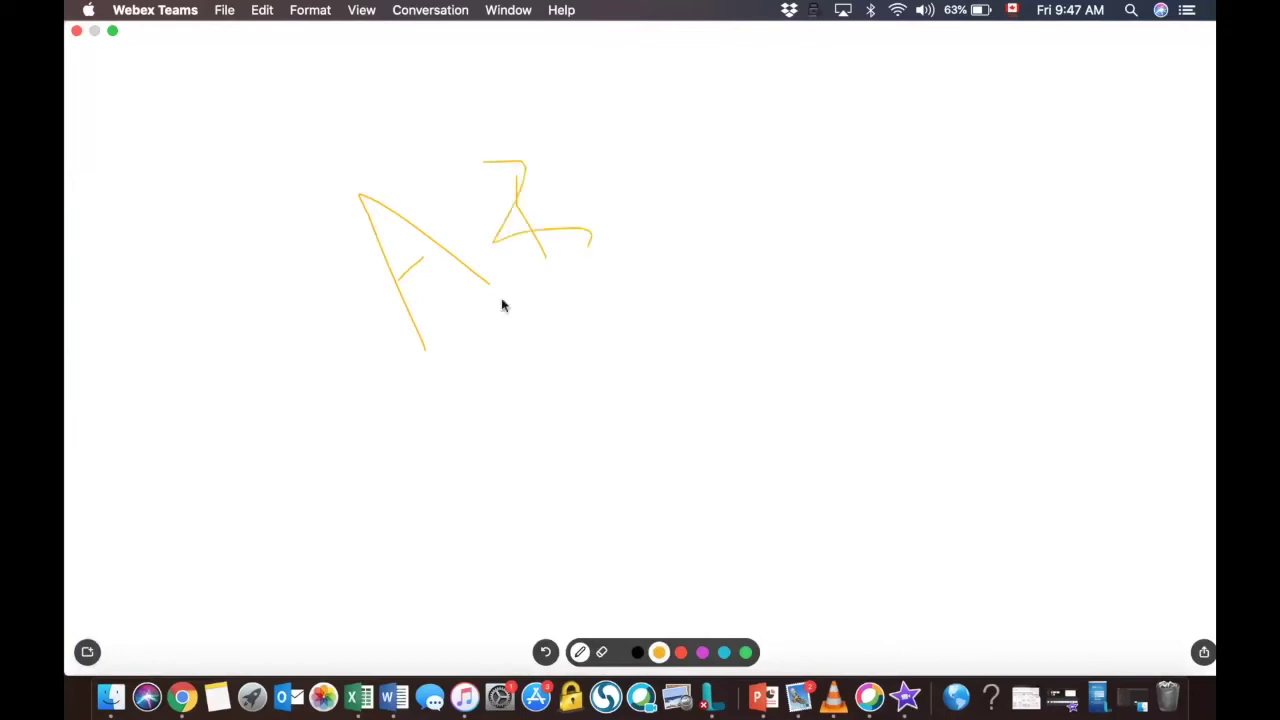
mouse_move(691, 133)
left_mouse_down()
mouse_move(714, 257)
mouse_move(851, 160)
left_mouse_up()
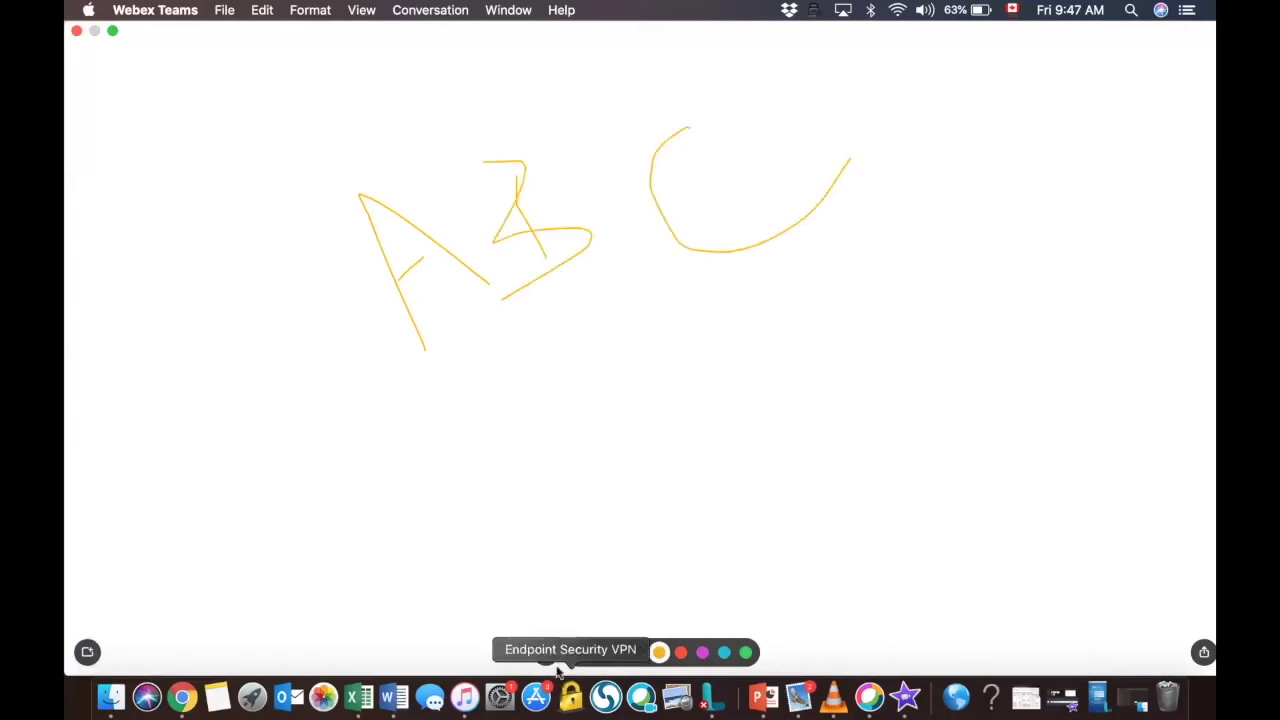
Draw a blue curve below the letters and a green diagonal line on the whiteboard, and undo the last strokes.
left_click(724, 652)
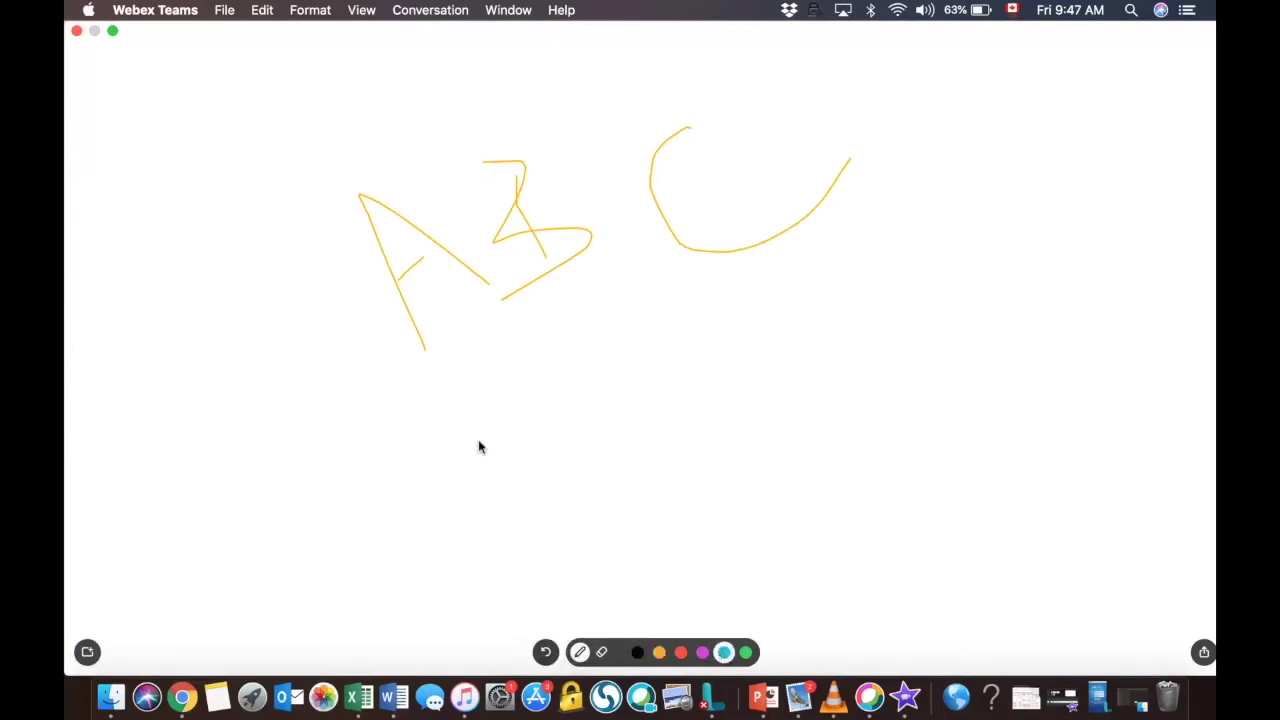
left_click_drag(478, 443, 1015, 196)
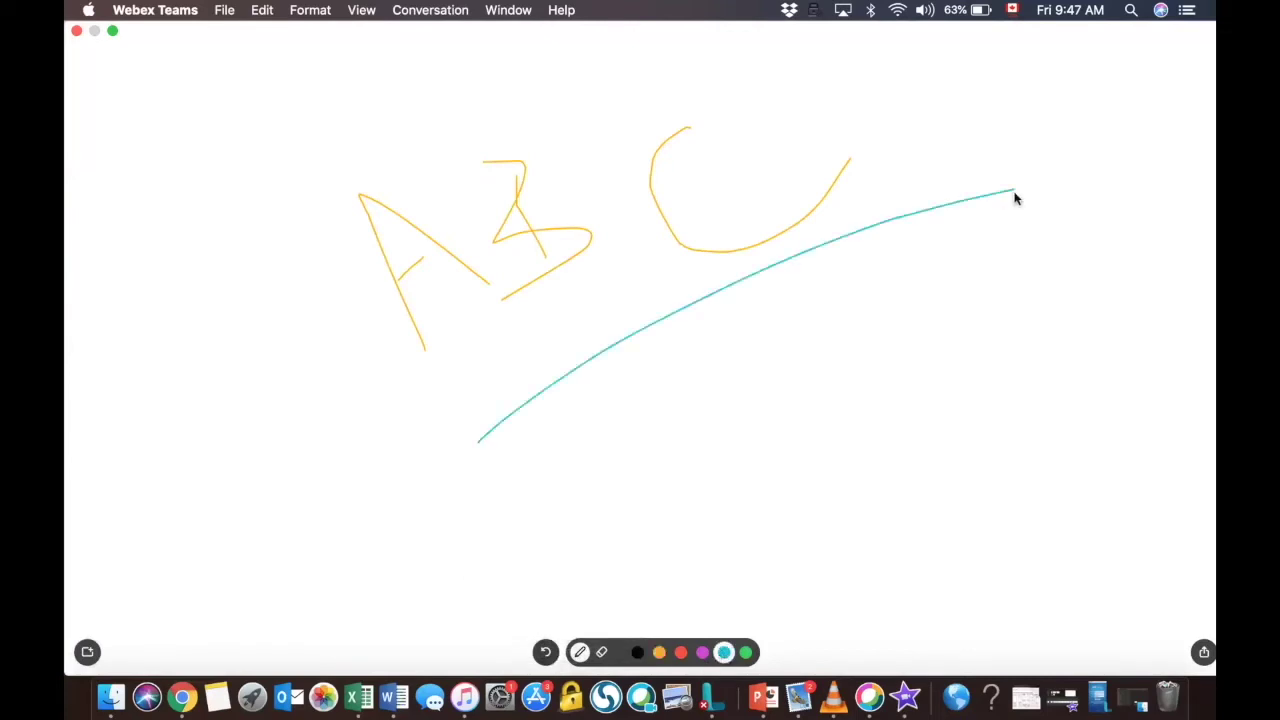
left_click(746, 652)
left_click_drag(286, 322, 688, 636)
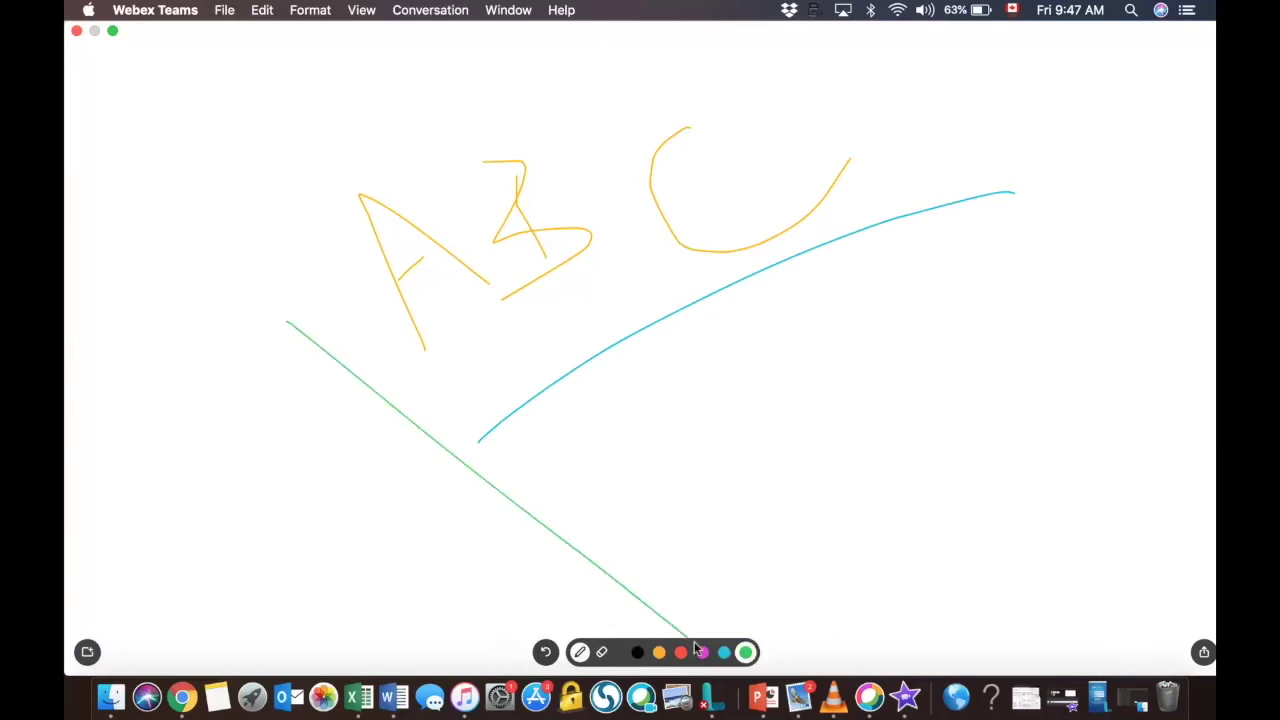
left_click(546, 653)
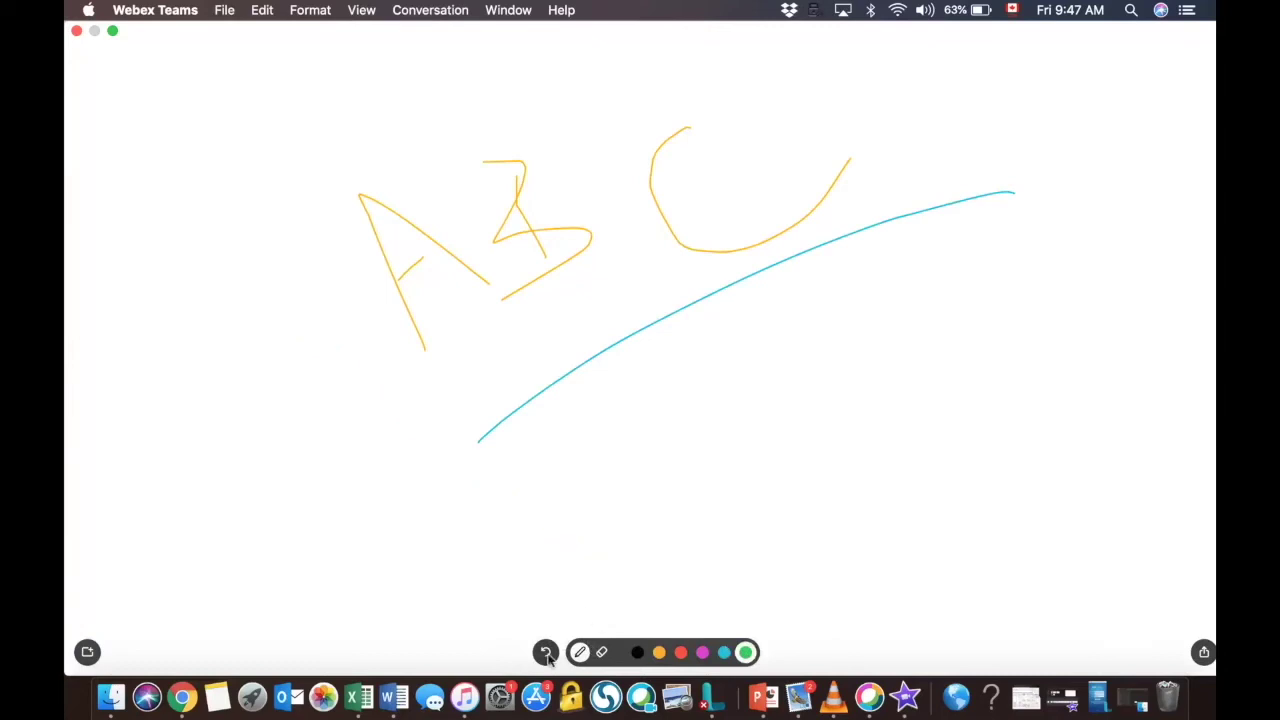
left_click(546, 653)
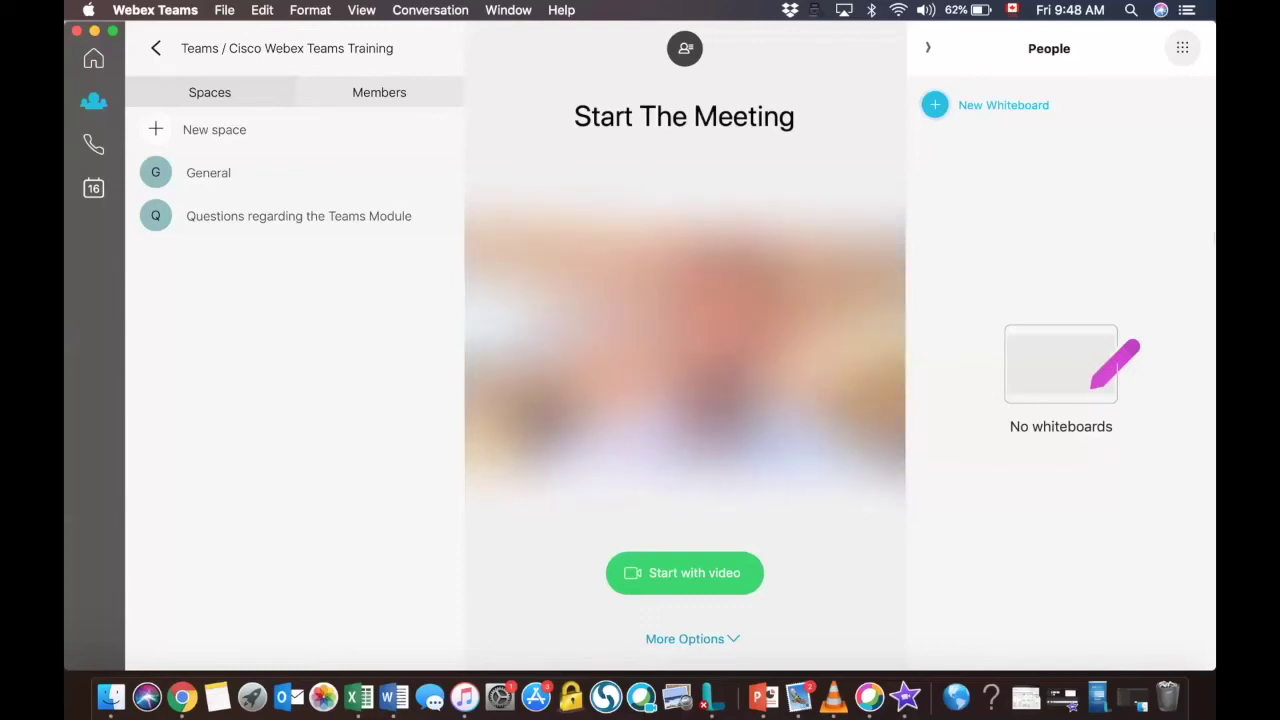
Show the space's meetings and start scheduling a meeting for the space as an Outlook appointment.
left_click(1183, 56)
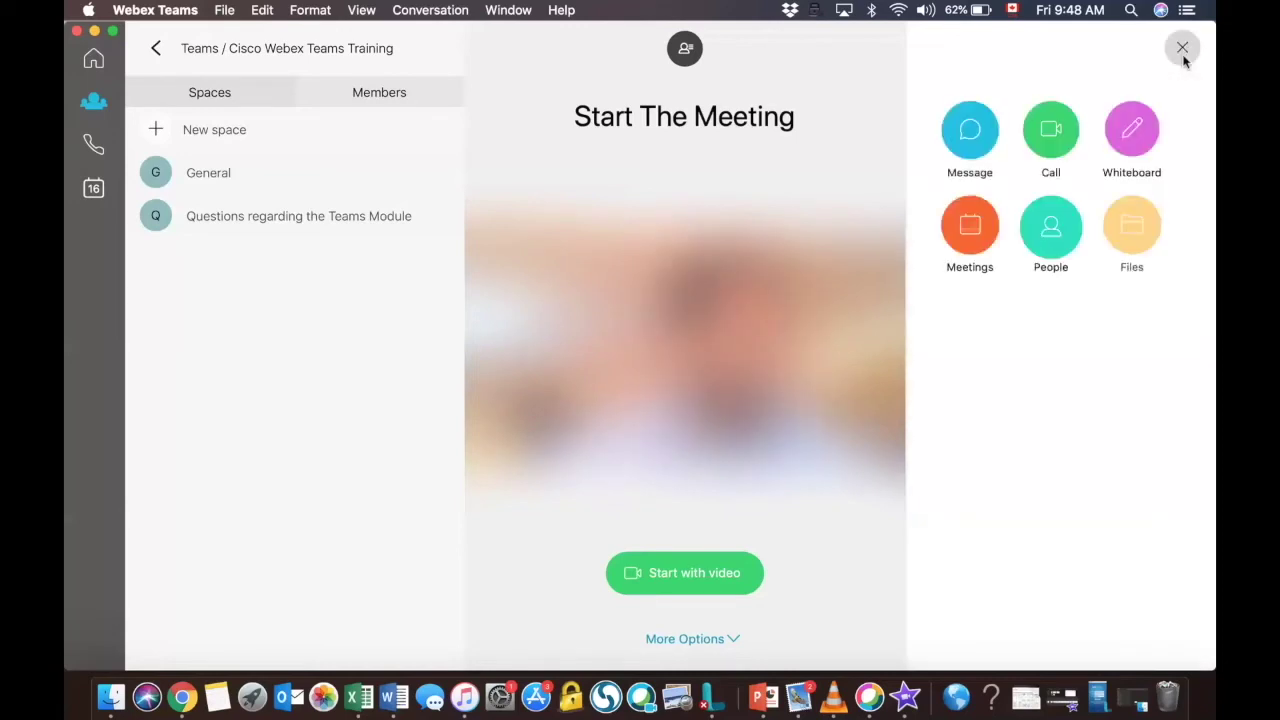
left_click(957, 243)
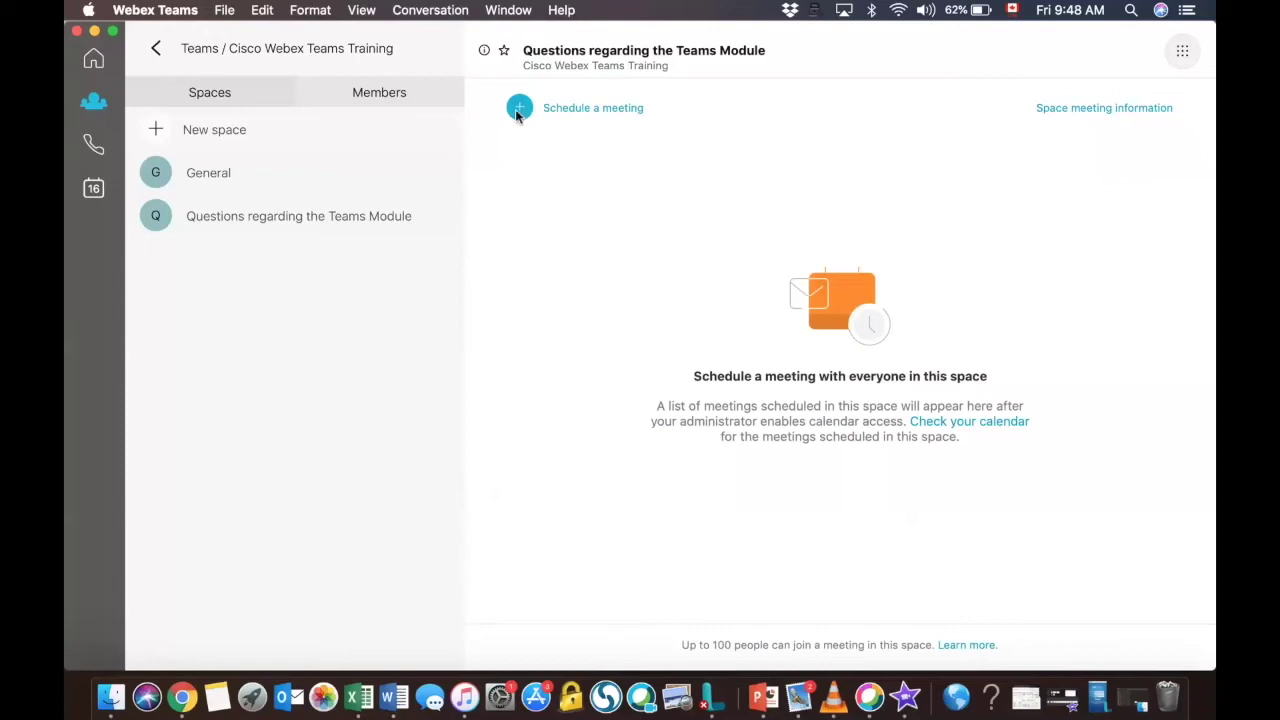
left_click(517, 113)
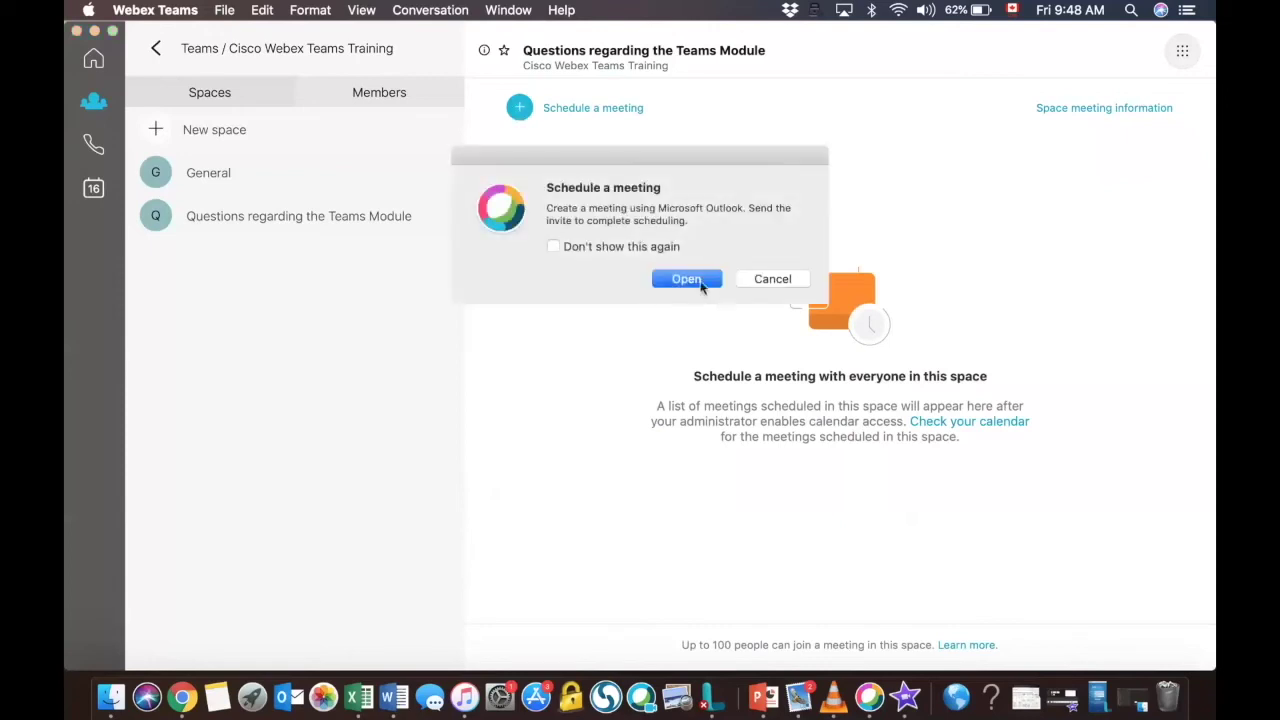
left_click(686, 279)
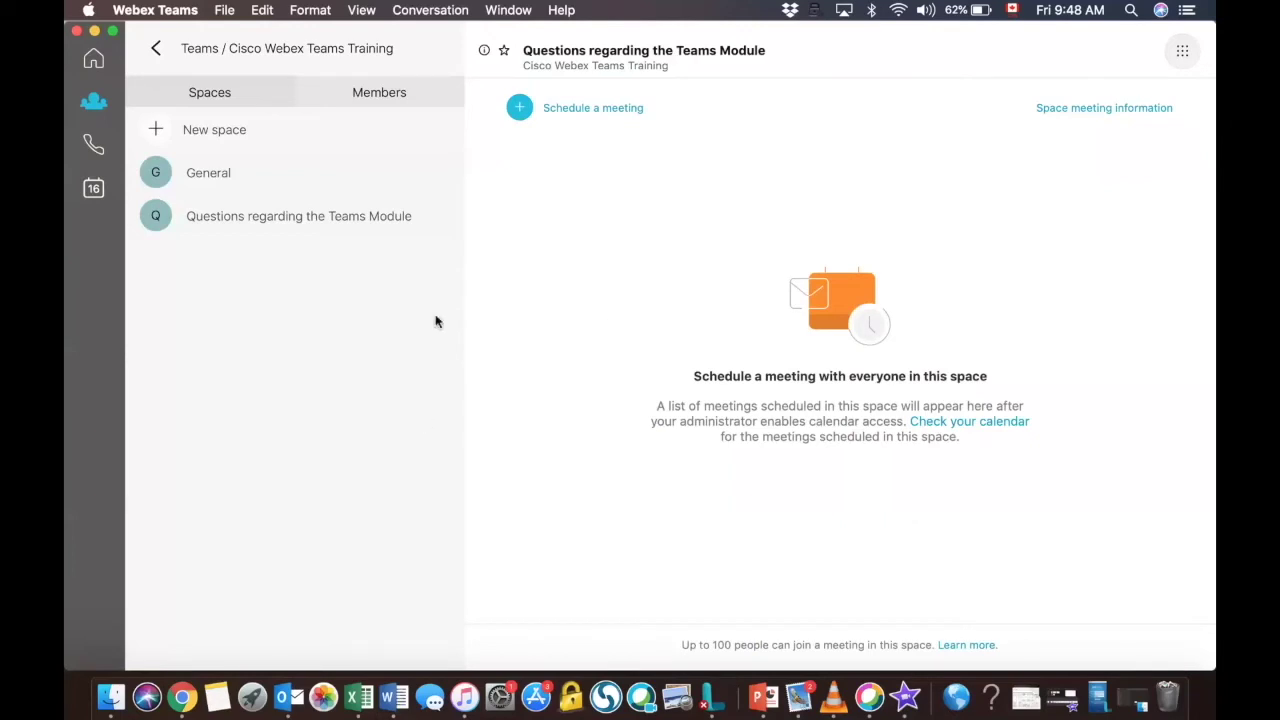
left_click(534, 115)
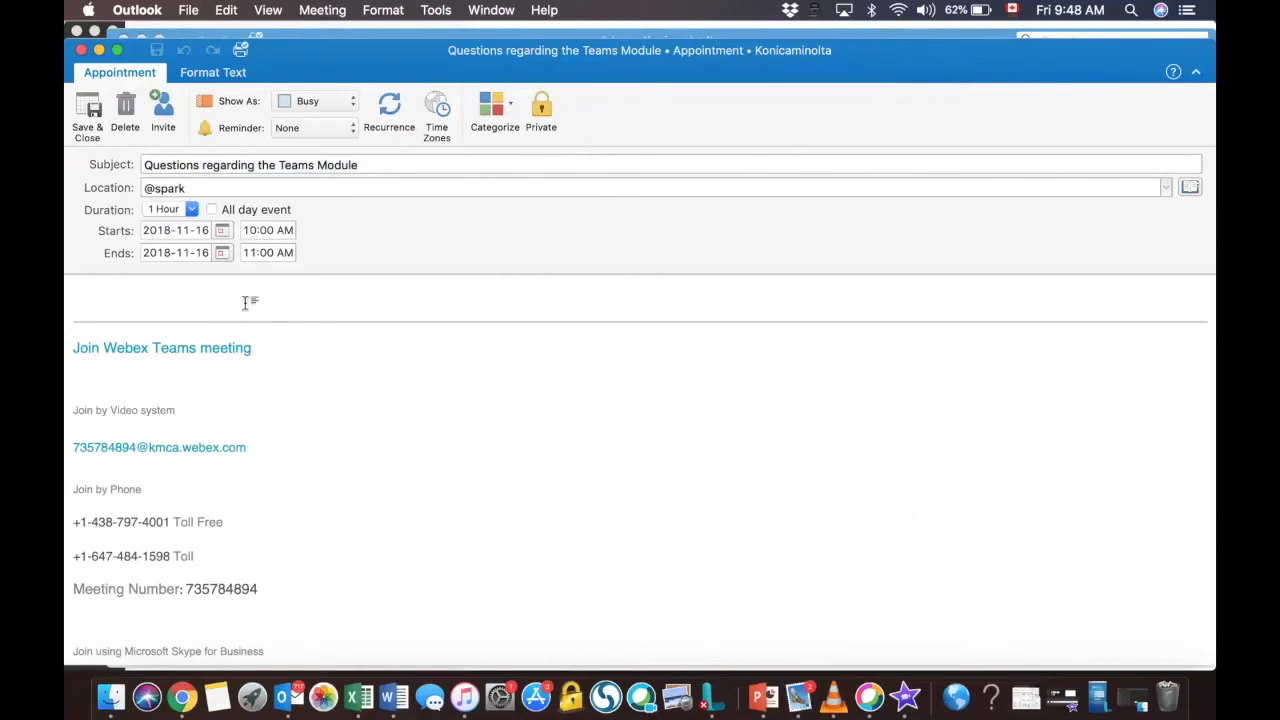
Close the meeting appointment and the inbox window, and quit Outlook to return to the space.
left_click(81, 51)
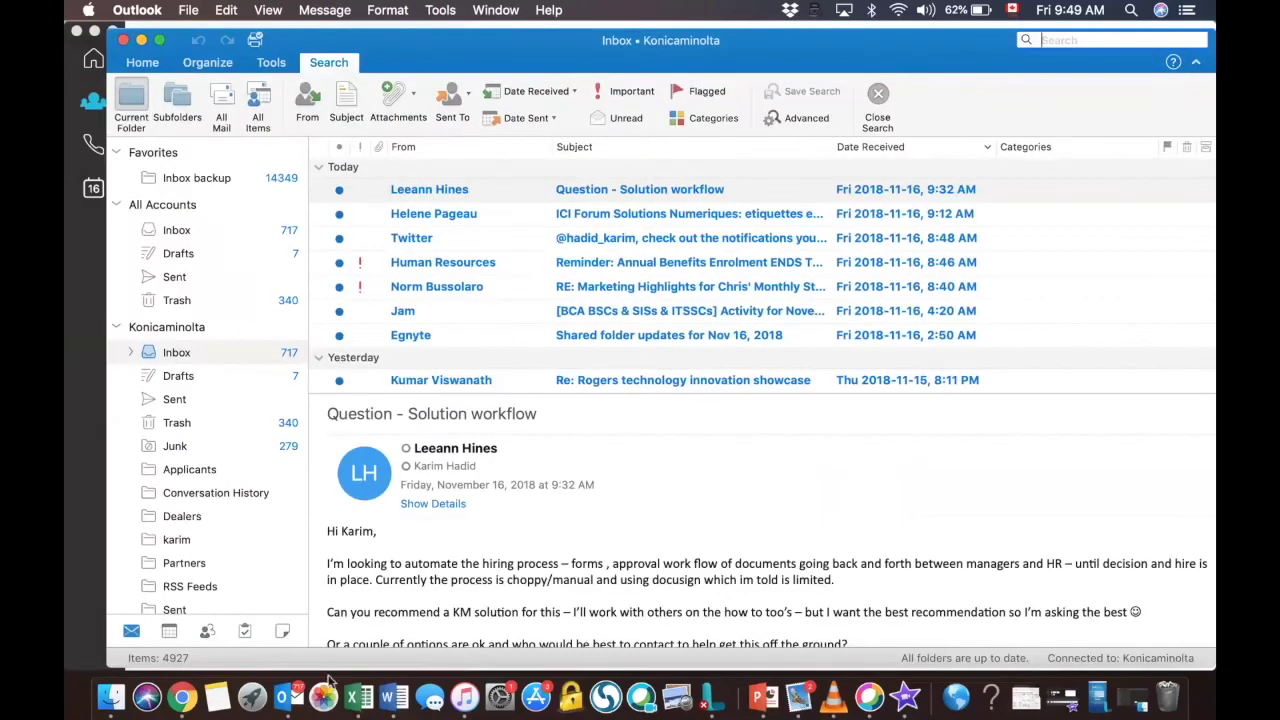
left_click(141, 40)
right_click(282, 697)
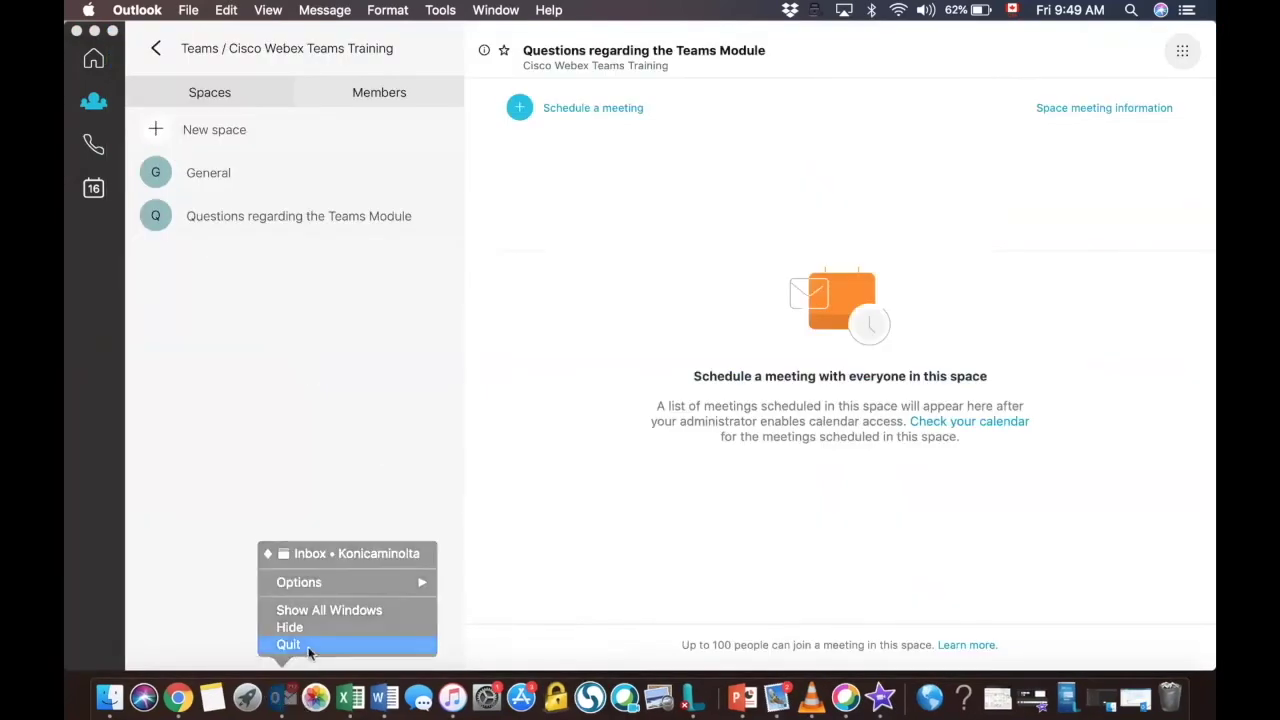
left_click(308, 652)
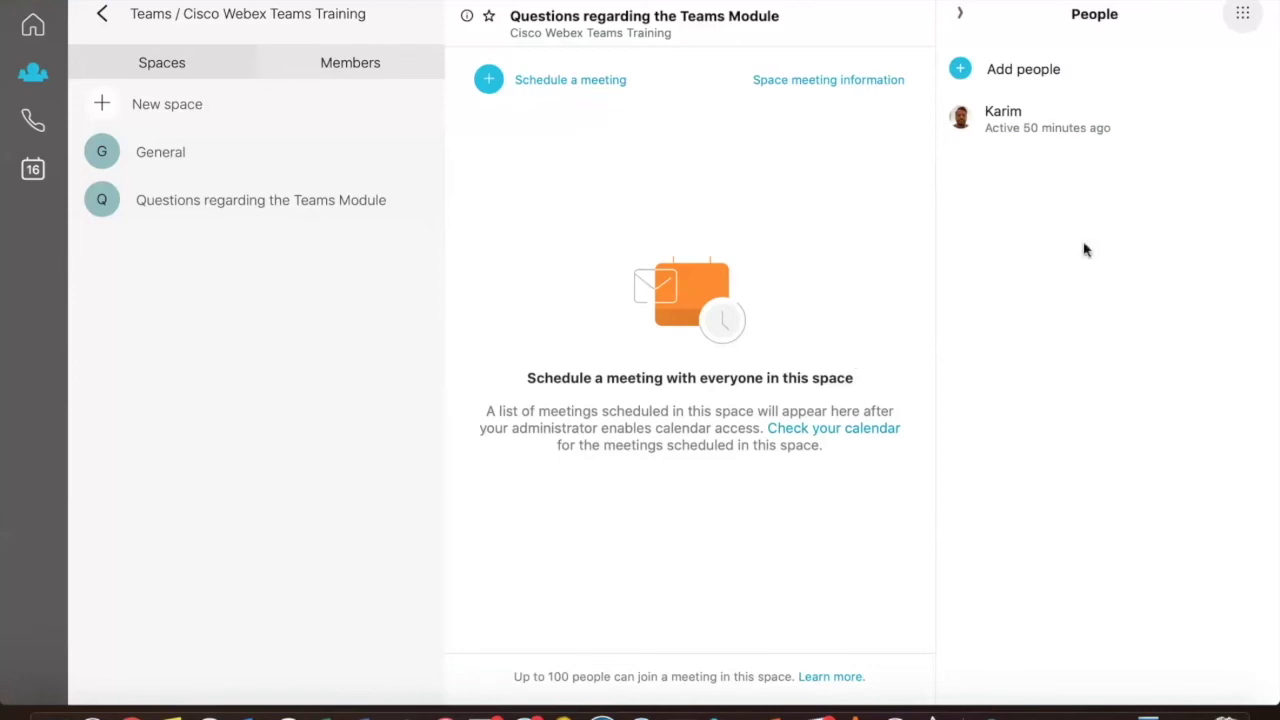
Show the Files list of the Questions regarding the Teams Module space from its activities.
left_click(1236, 24)
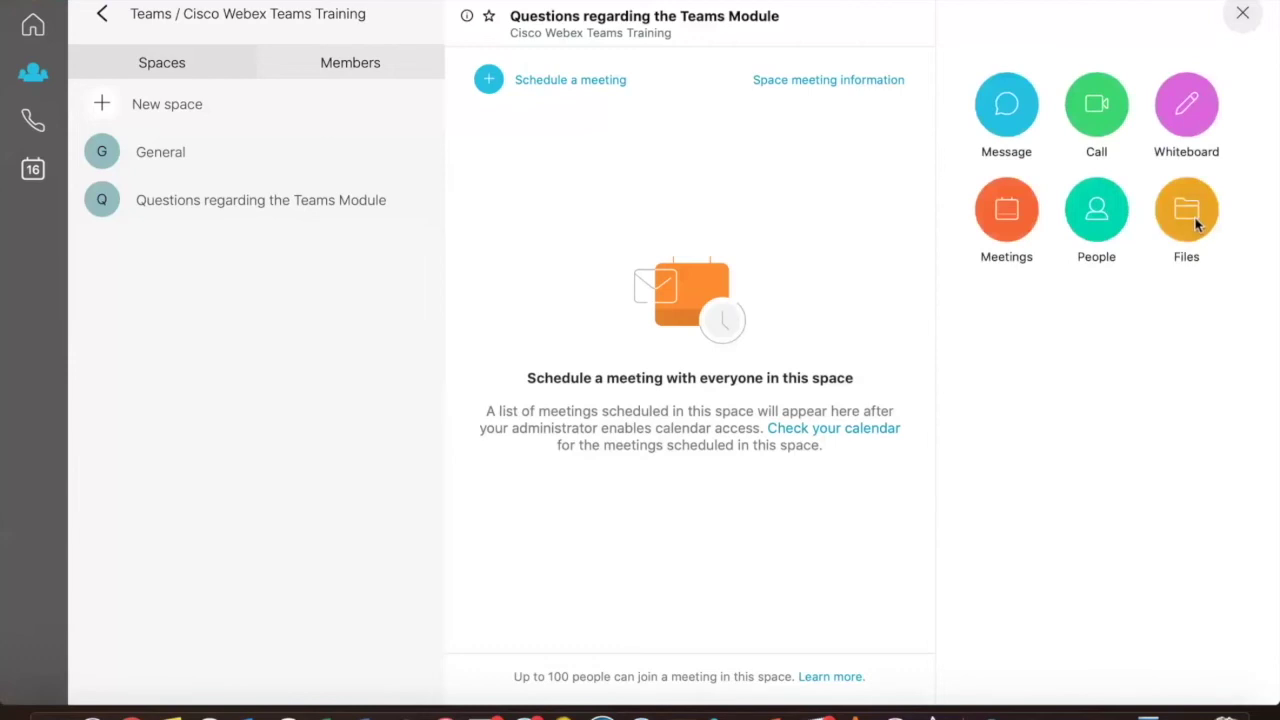
left_click(1197, 224)
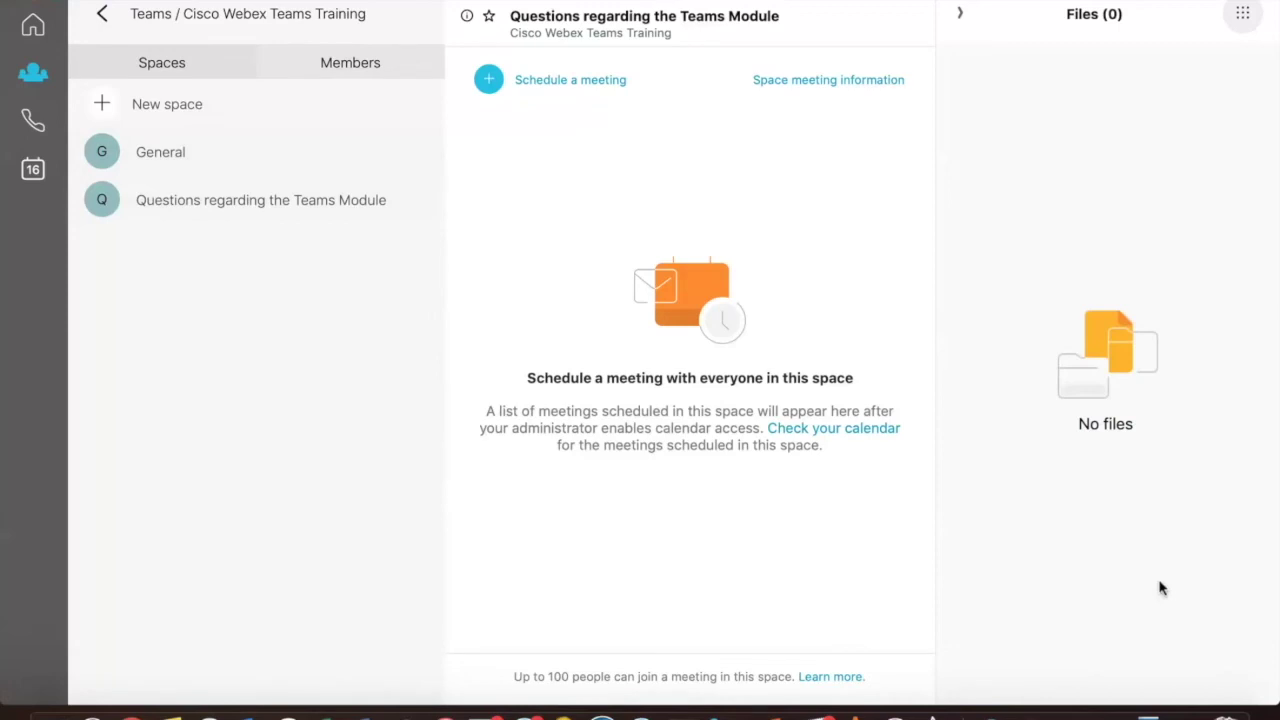
mouse_move(443, 318)
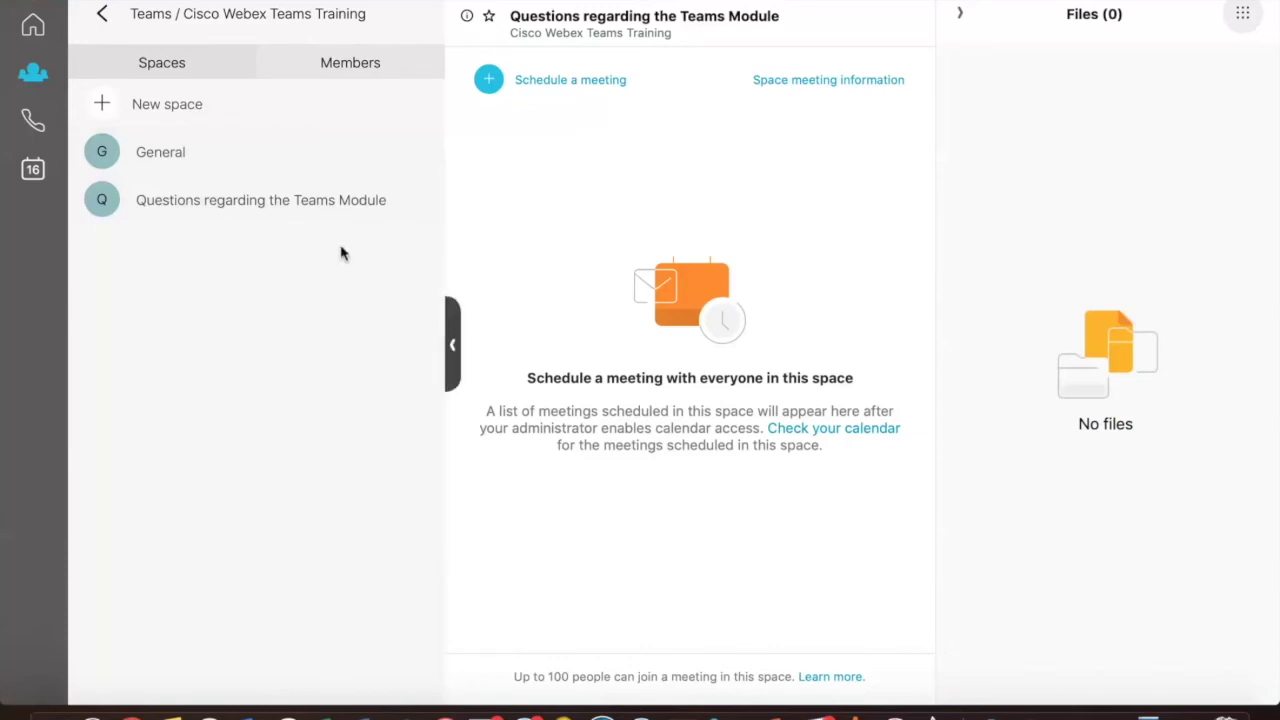
Return to the teams overview, view the BSCs & ITSCs Resources team, and open the Bi-weekly BSCs/ITSCs Call team.
left_click(32, 86)
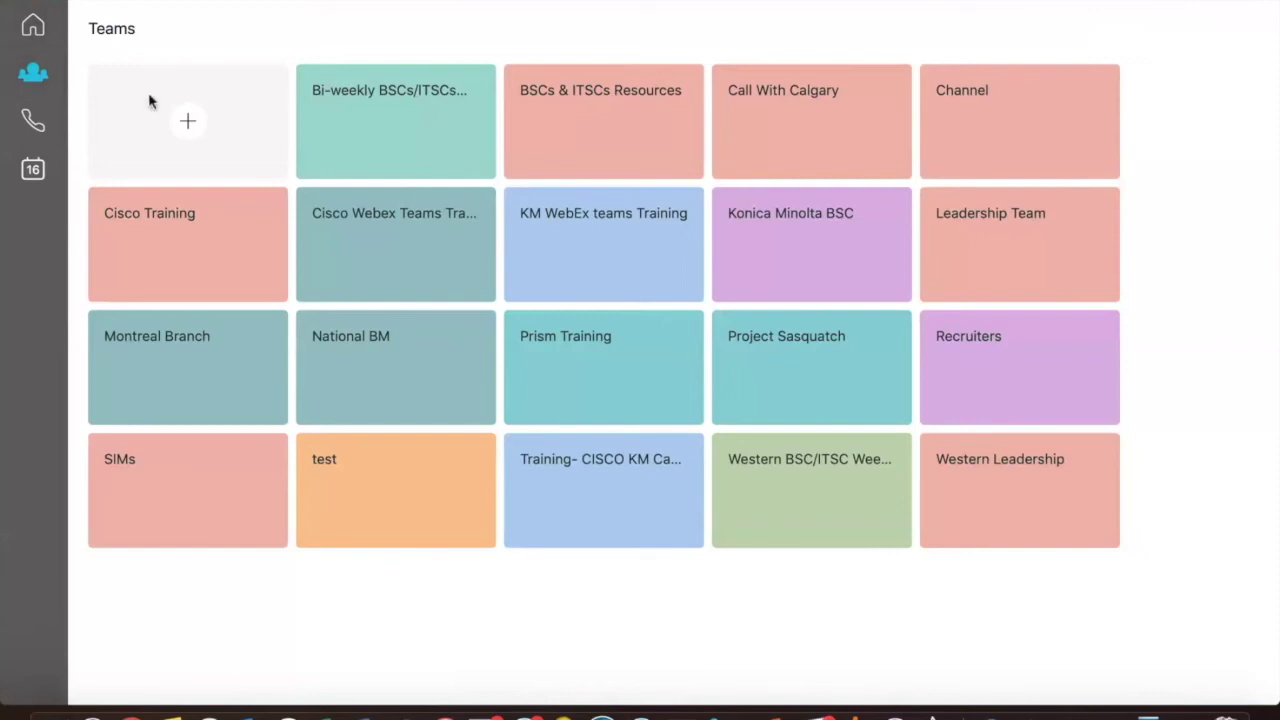
left_click(586, 113)
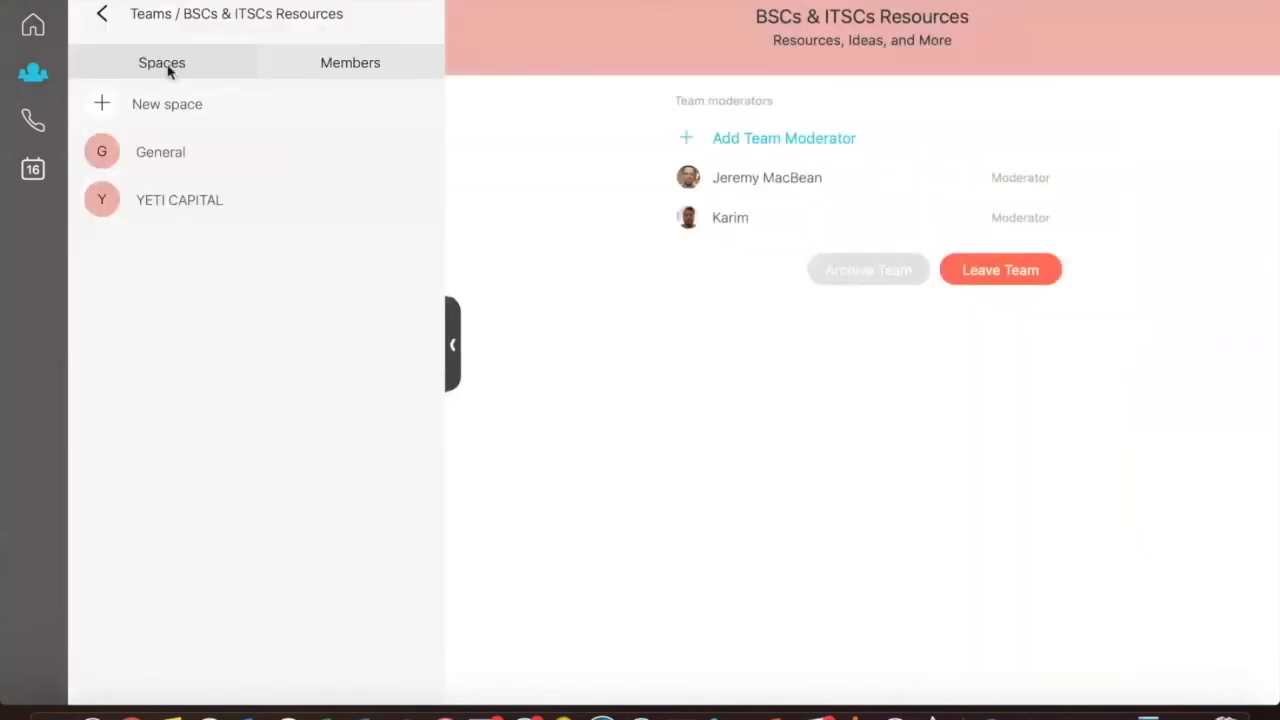
left_click(100, 18)
left_click(366, 116)
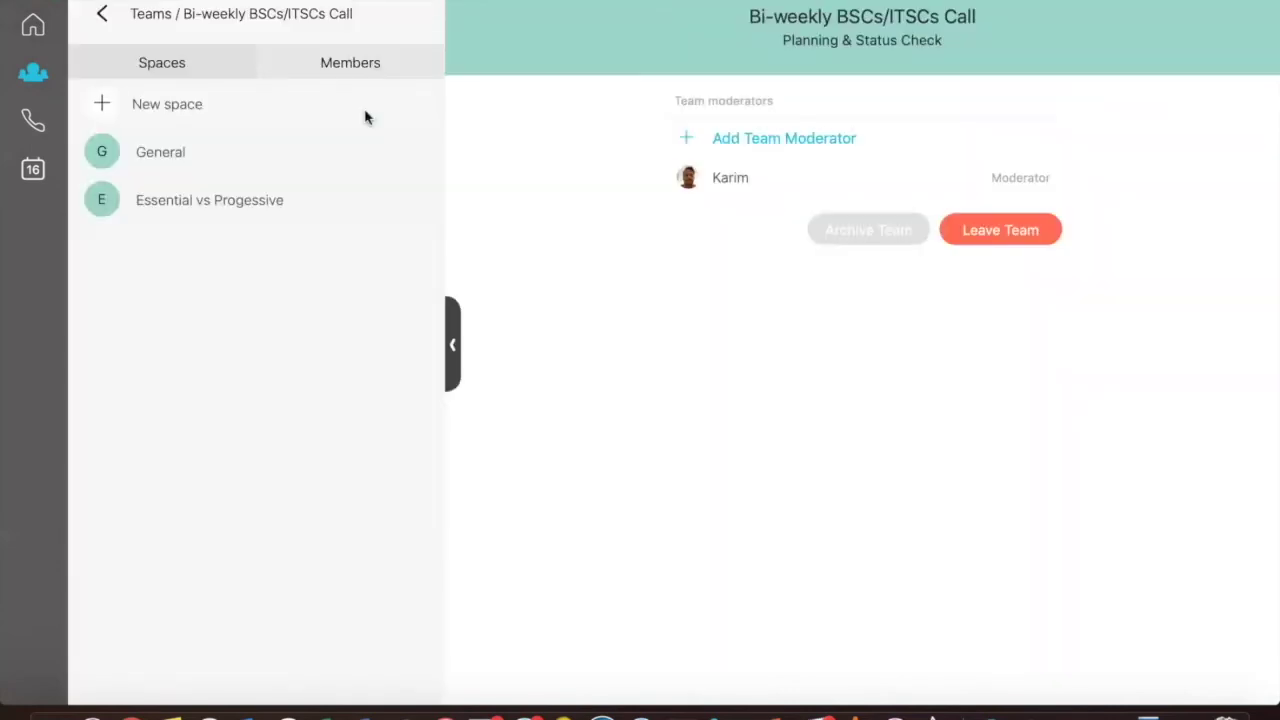
Open the General space of the Bi-weekly BSCs/ITSCs Call team and look through its message history.
left_click(228, 163)
scroll(699, 263, "up", 10)
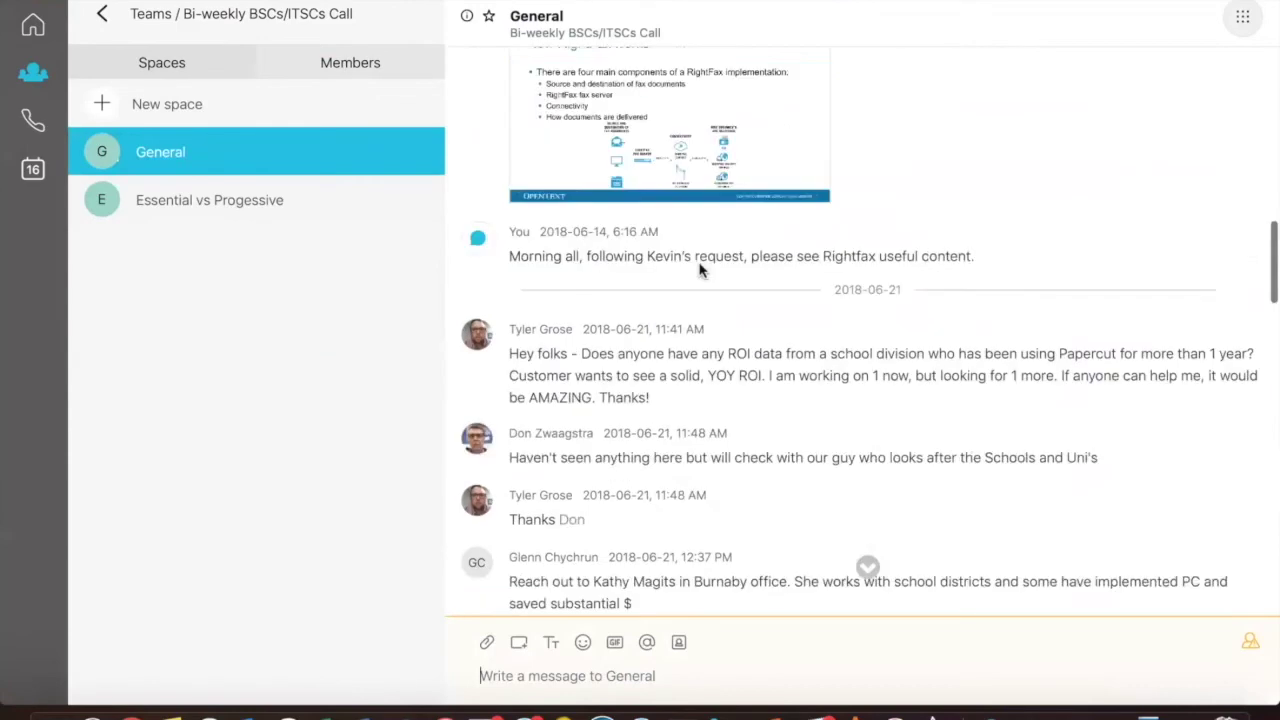
scroll(699, 263, "up", 8)
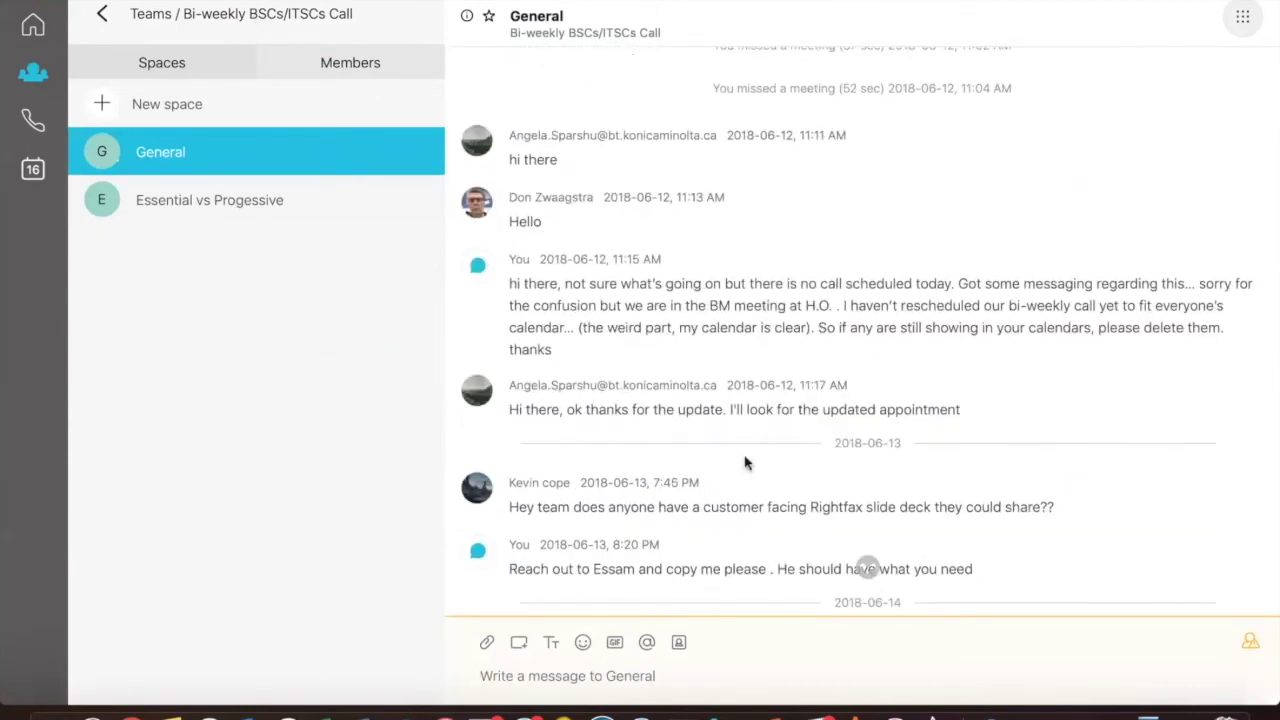
scroll(744, 440, "down", 3)
scroll(744, 462, "down", 9)
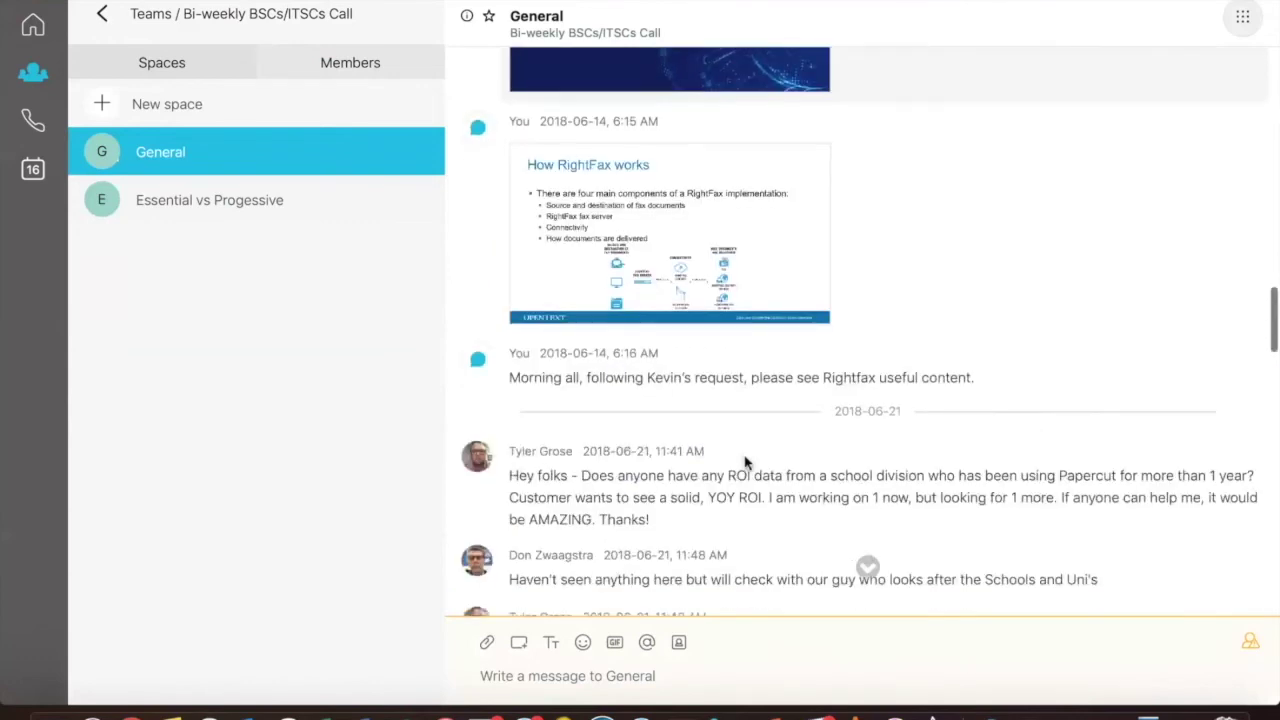
scroll(744, 463, "down", 3)
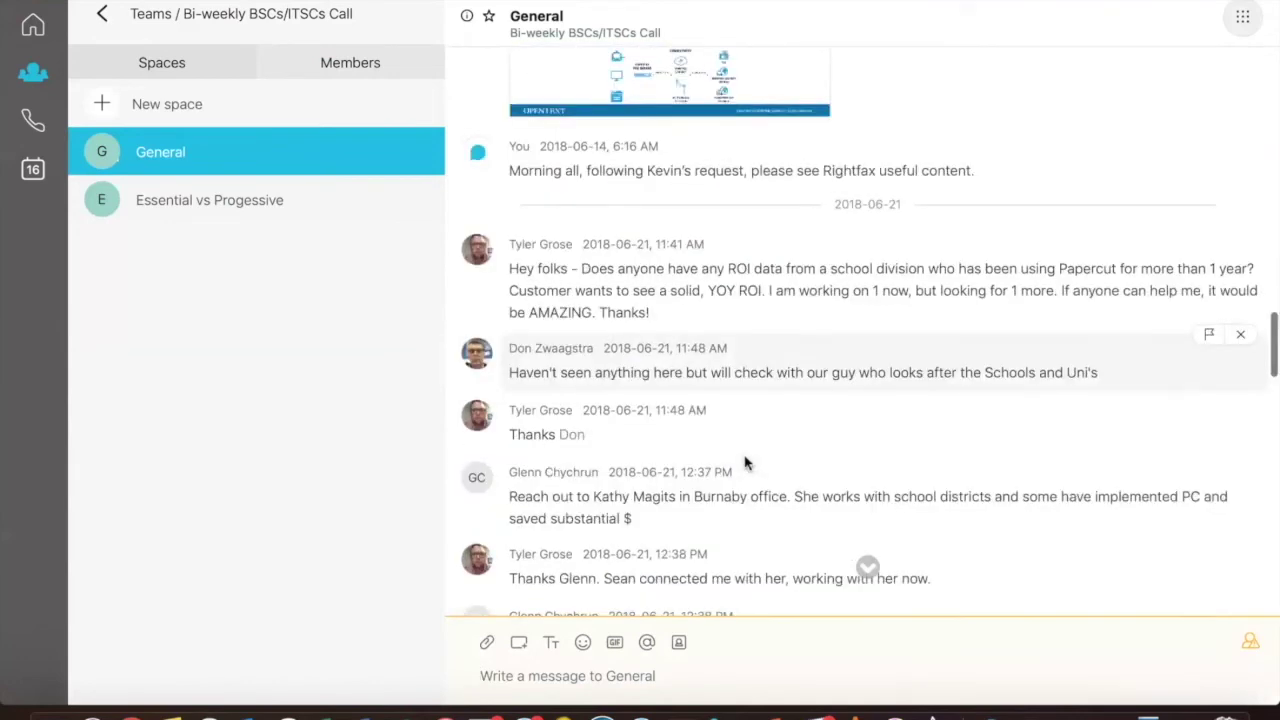
scroll(744, 462, "down", 1)
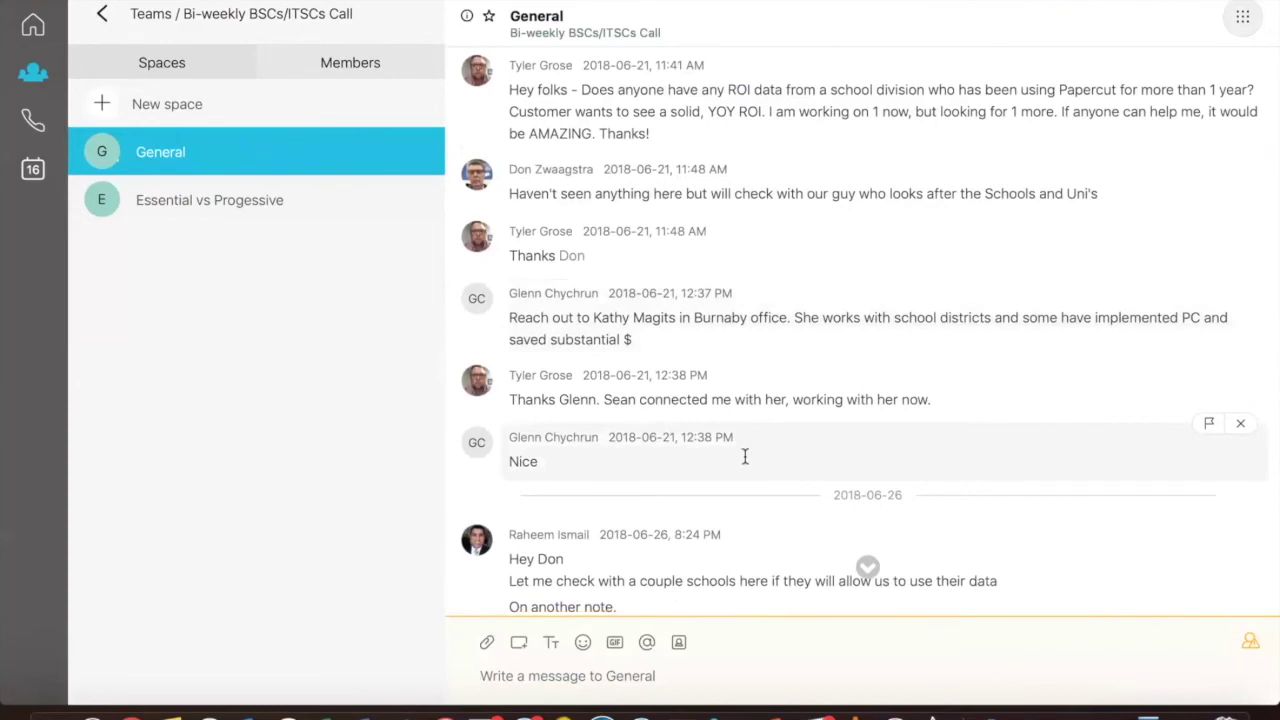
scroll(740, 462, "down", 10)
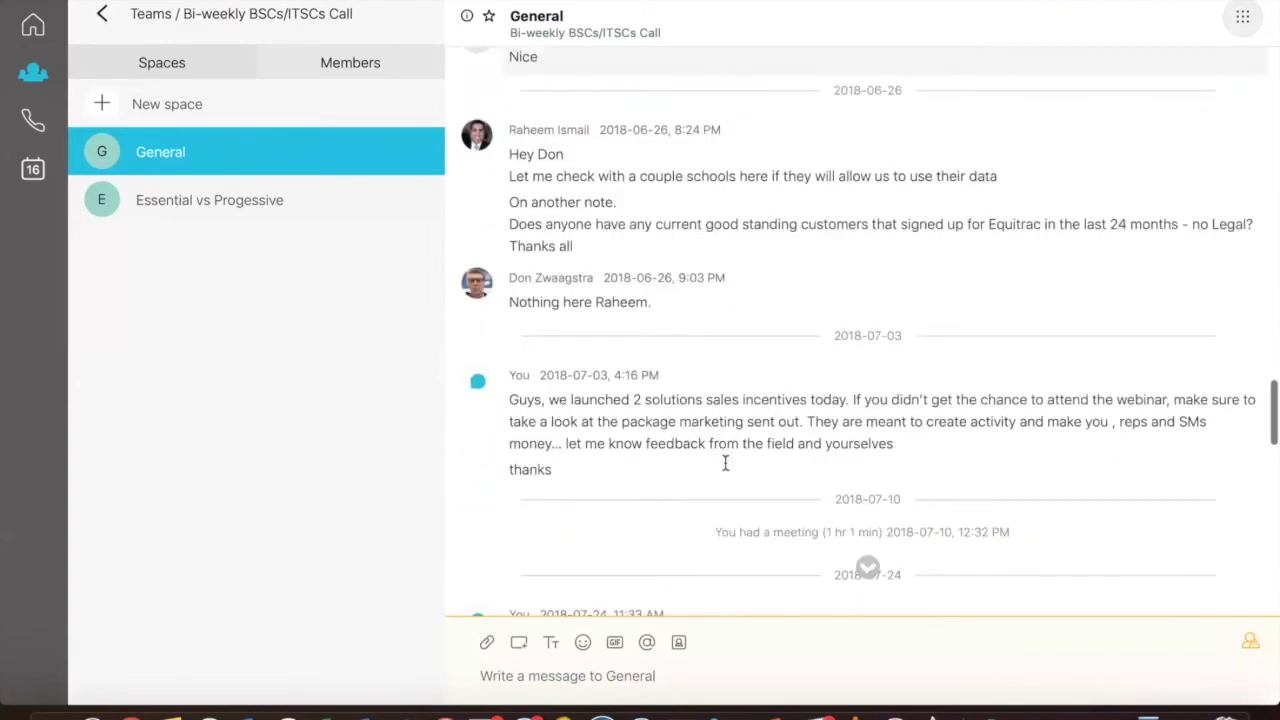
scroll(726, 470, "down", 10)
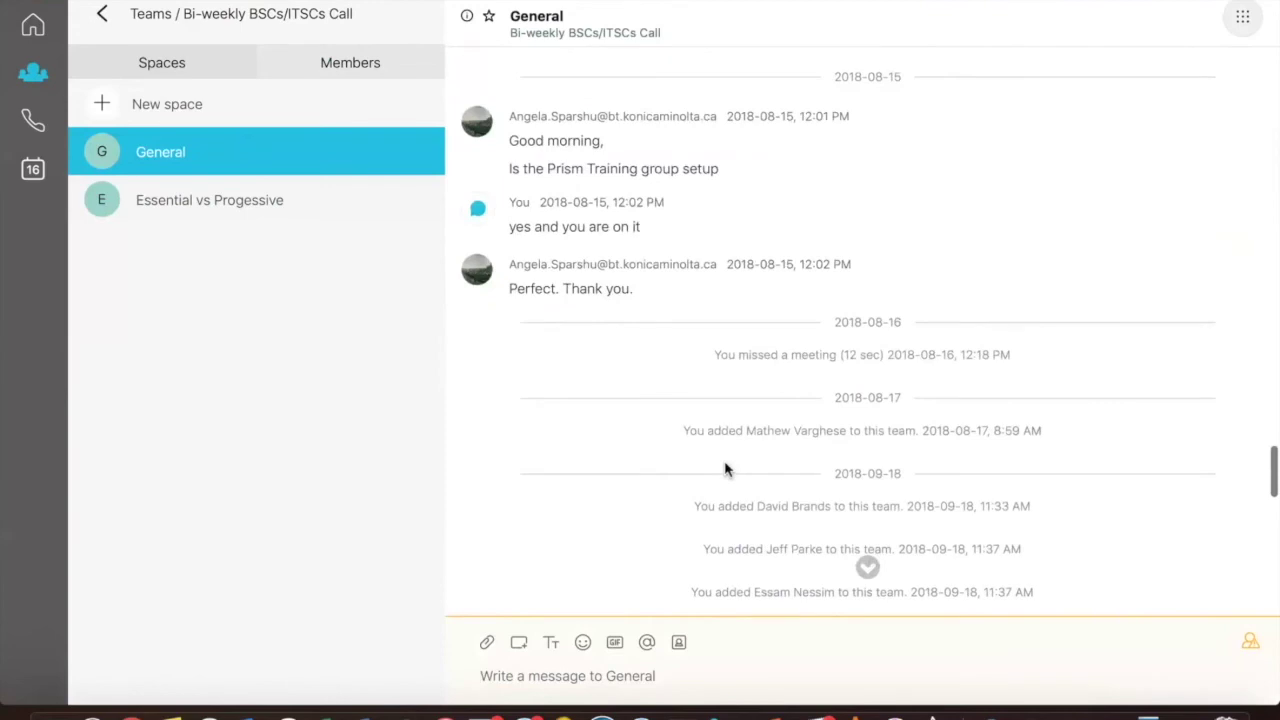
Open the Essential vs Progessive space and look through the team's member list.
scroll(726, 470, "down", 5)
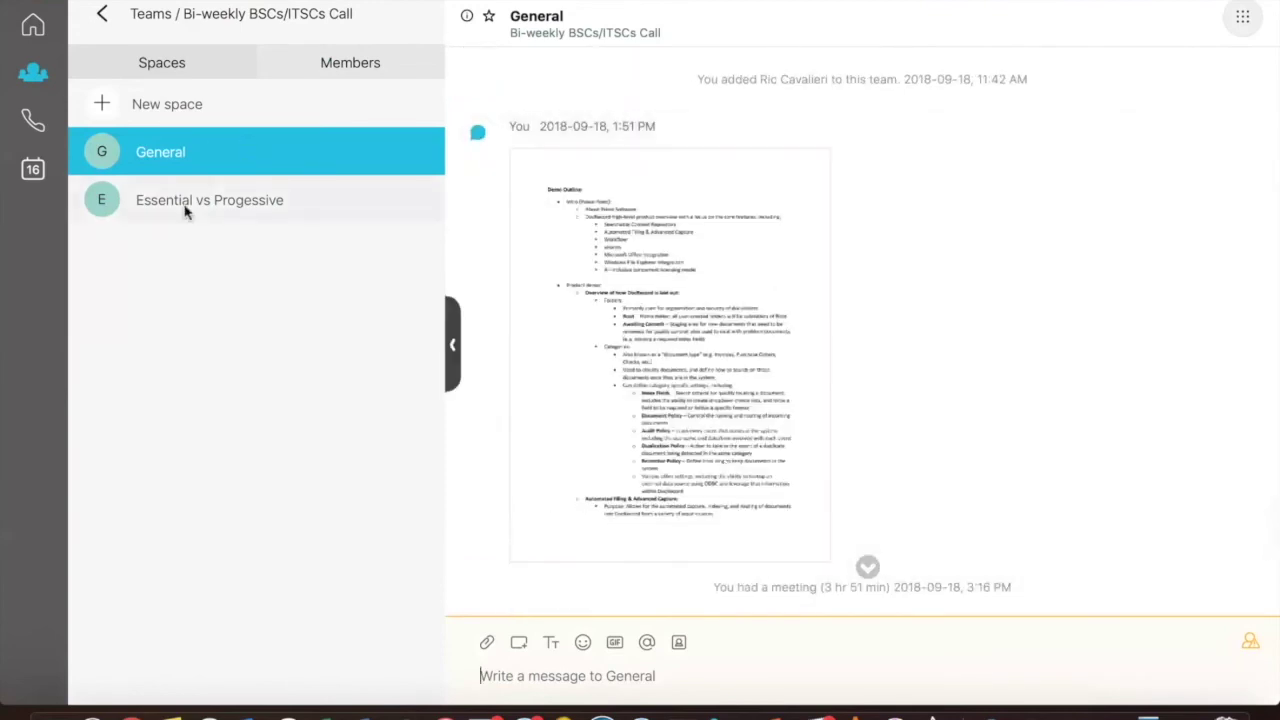
left_click(185, 205)
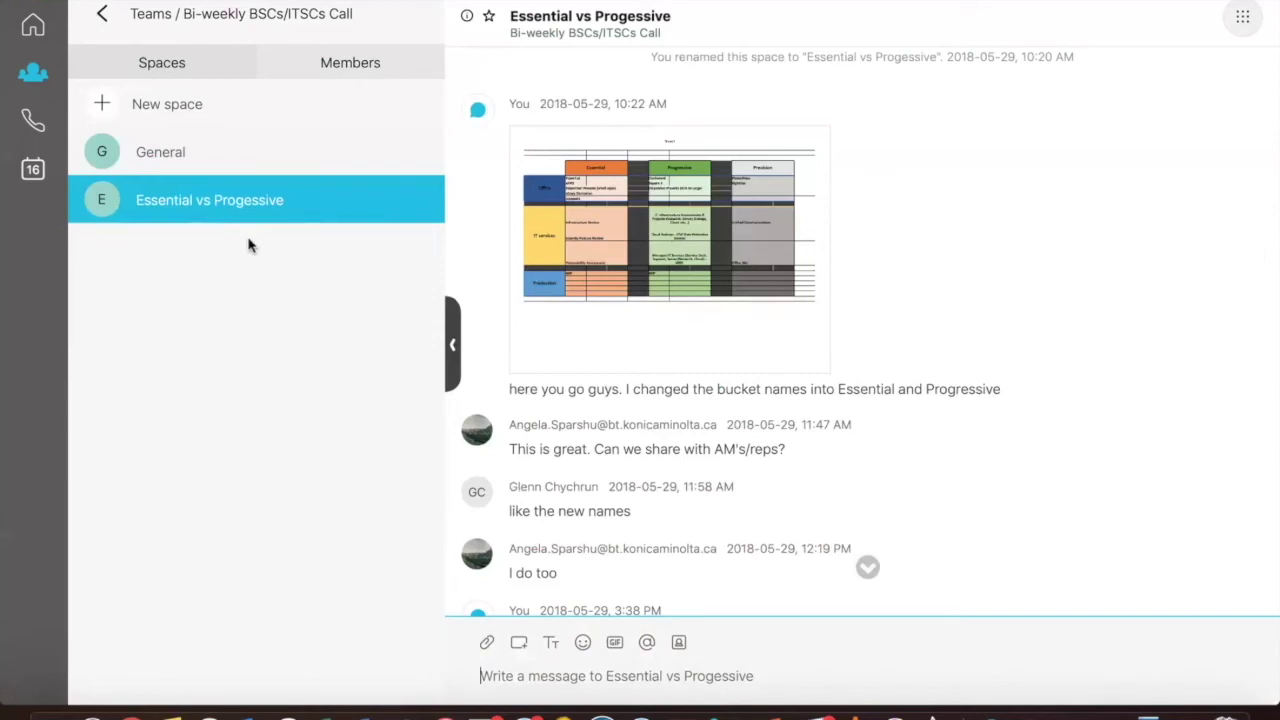
left_click(346, 56)
scroll(203, 377, "down", 10)
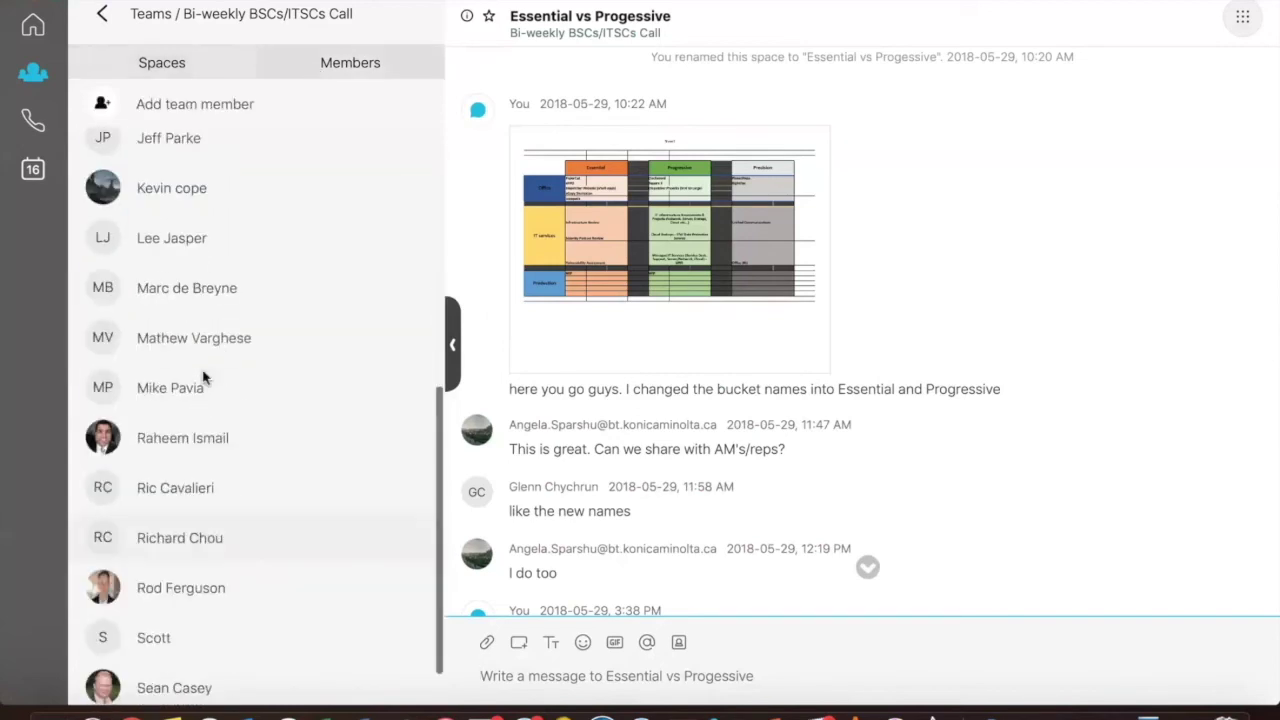
scroll(203, 377, "up", 10)
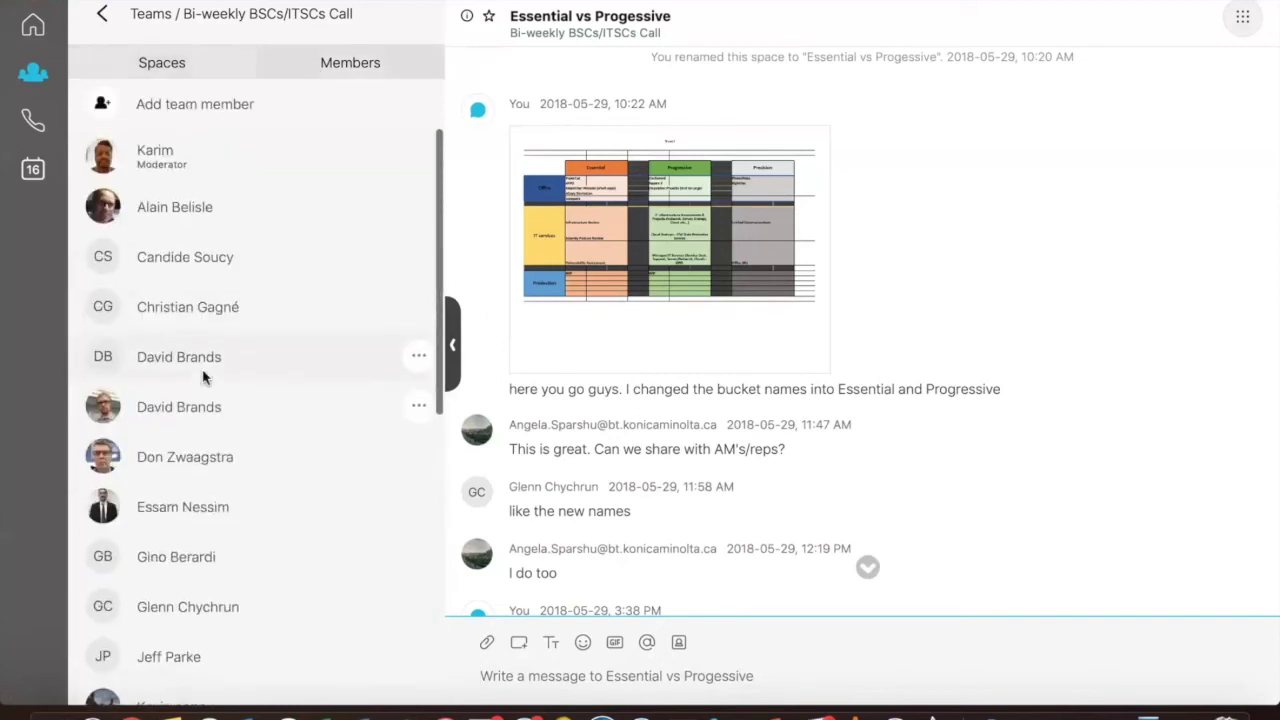
scroll(337, 149, "down", 5)
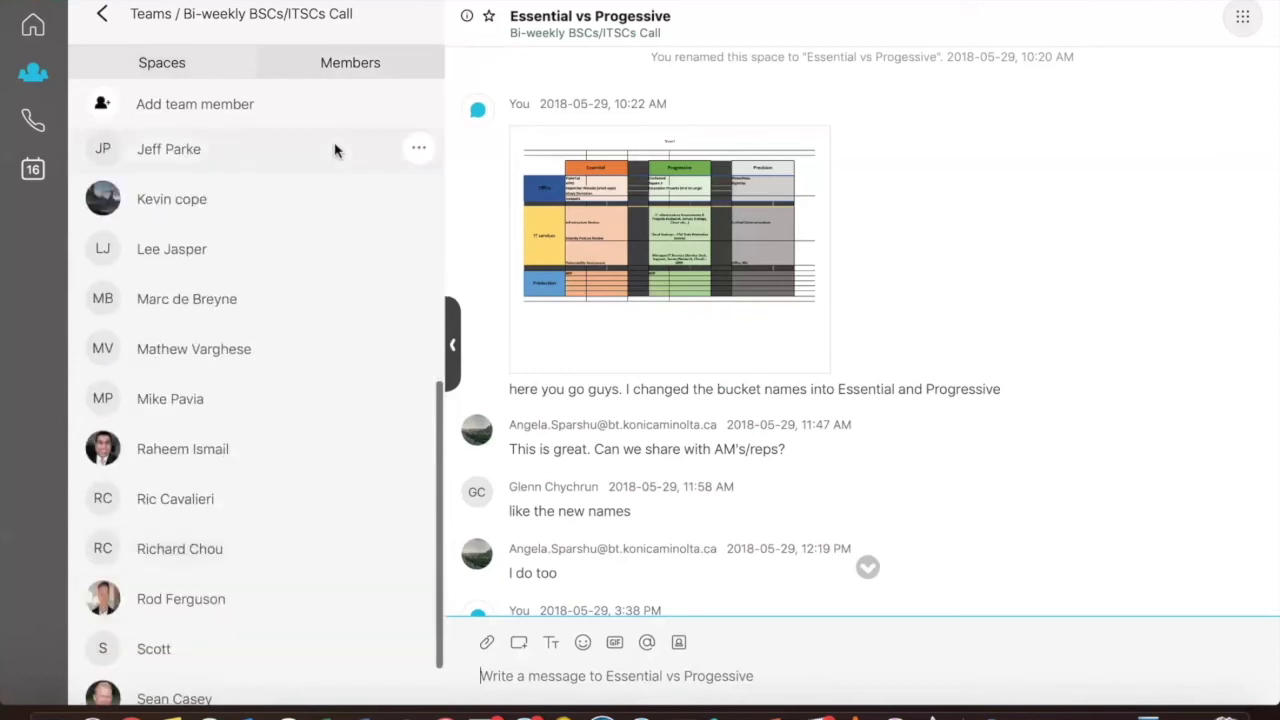
scroll(337, 149, "up", 3)
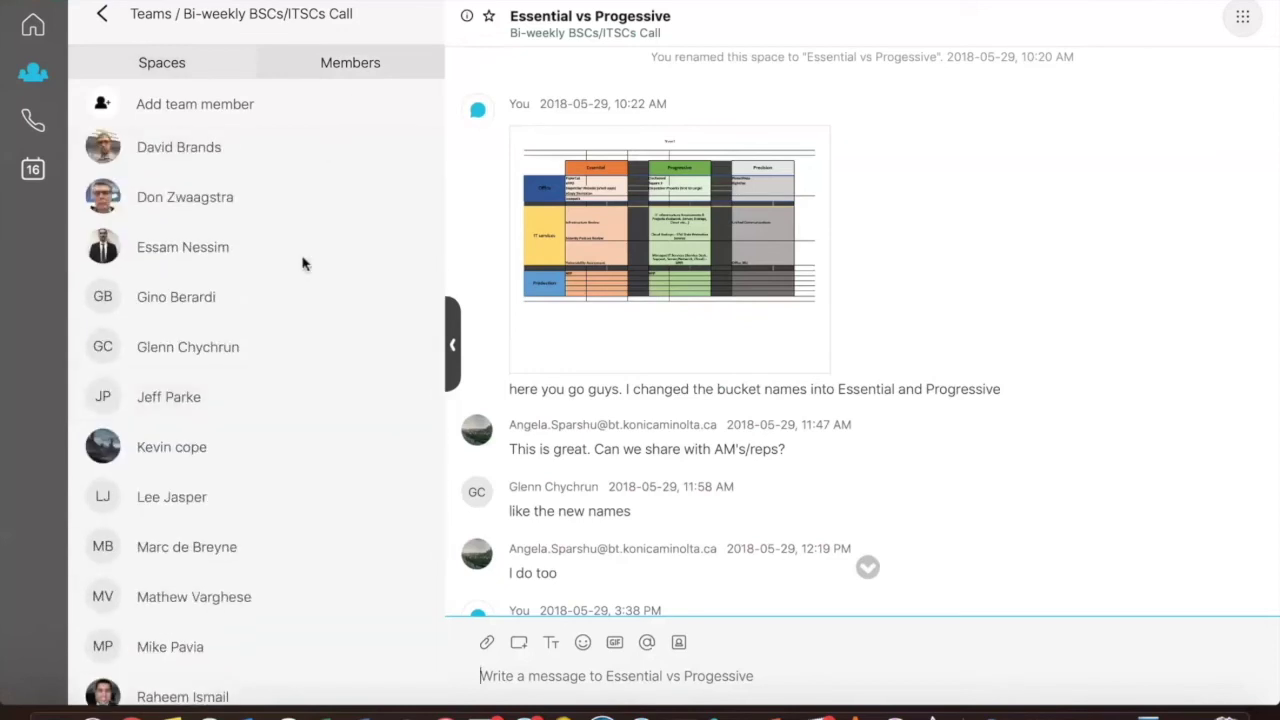
scroll(290, 416, "up", 3)
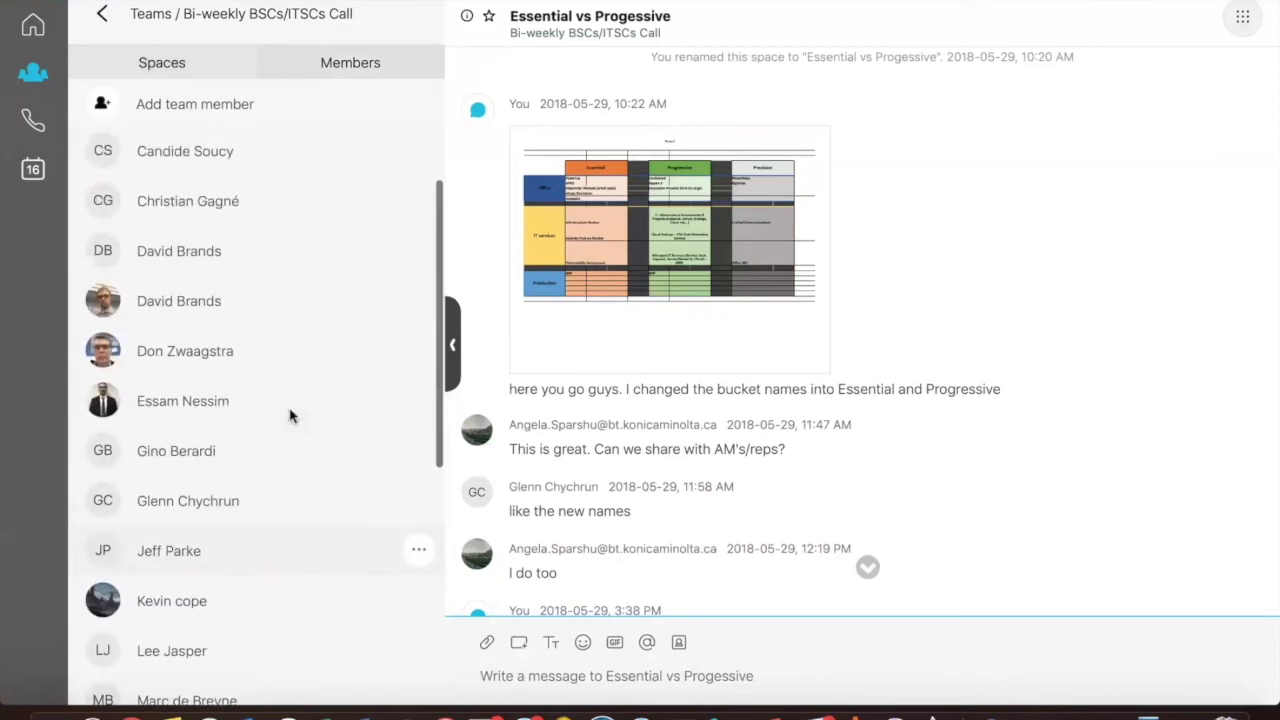
scroll(289, 417, "down", 6)
Return to the team's spaces and show the Files list of the Essential vs Progessive space.
left_click(220, 62)
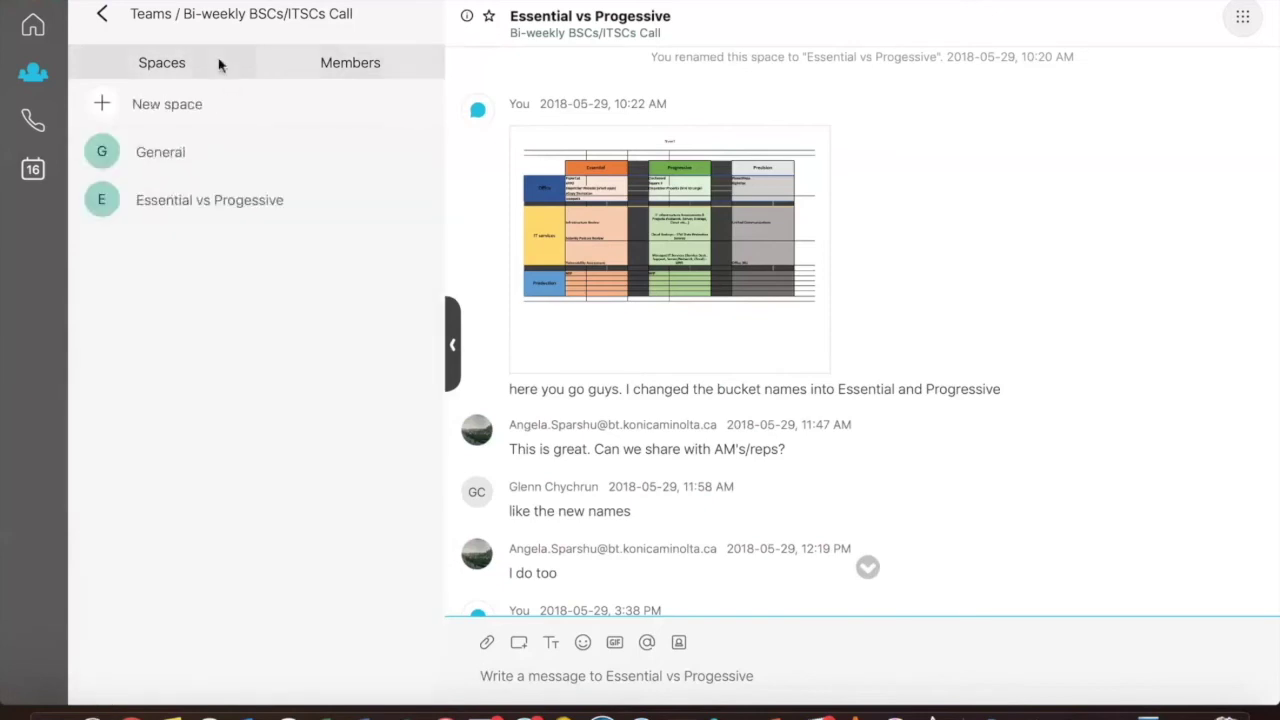
left_click(1243, 16)
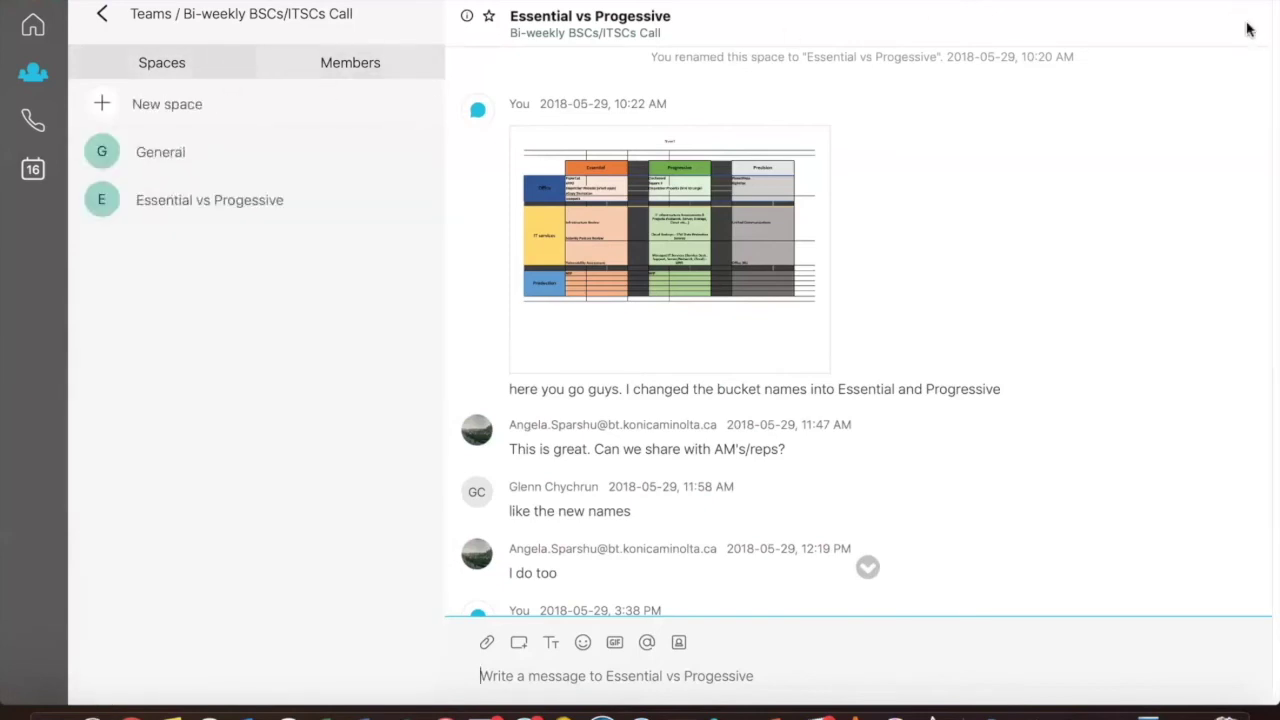
left_click(1190, 218)
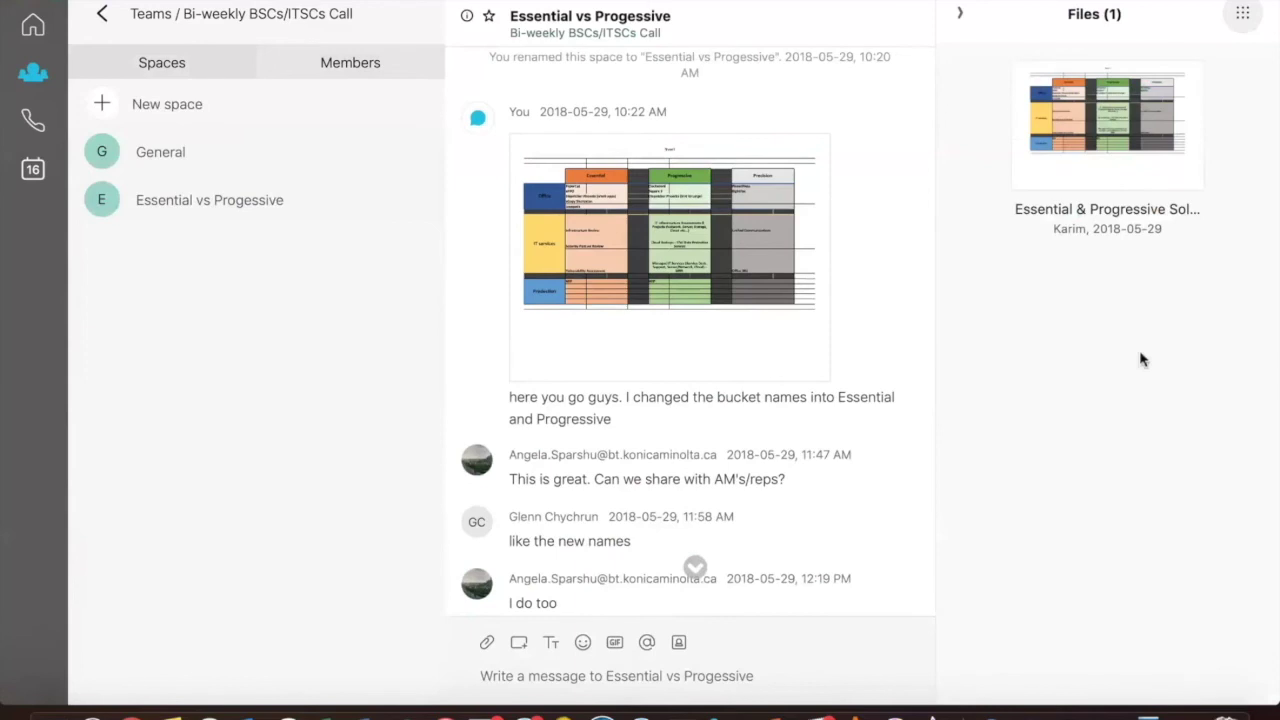
Switch to the General space of the Bi-weekly BSCs/ITSCs Call team and look through its Files list.
left_click(166, 156)
left_click(1243, 16)
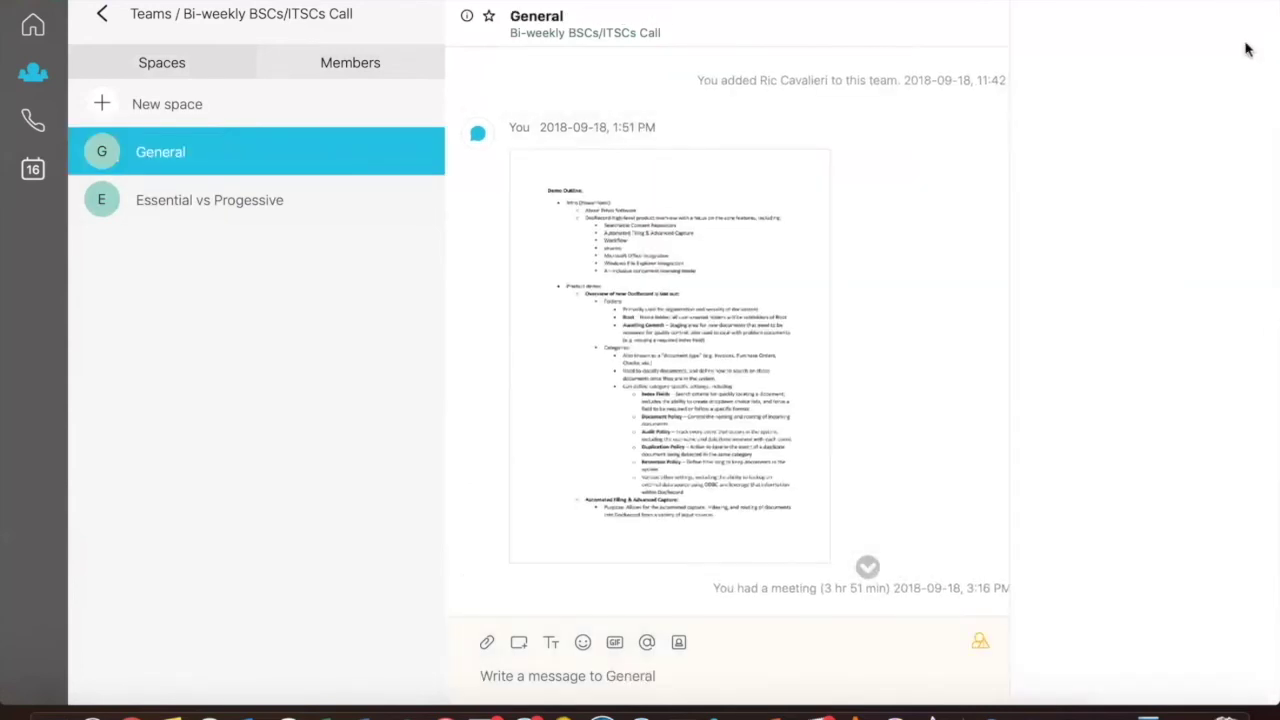
left_click(1188, 208)
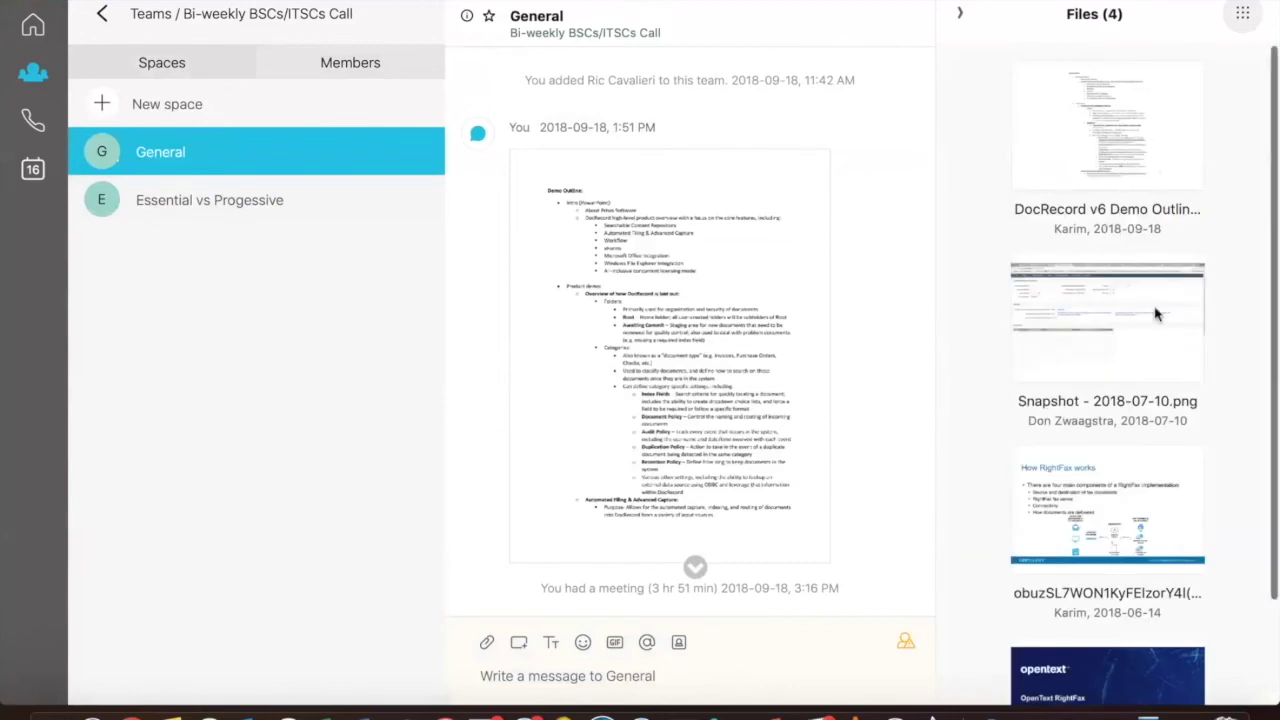
scroll(1155, 314, "down", 1)
scroll(1157, 318, "down", 3)
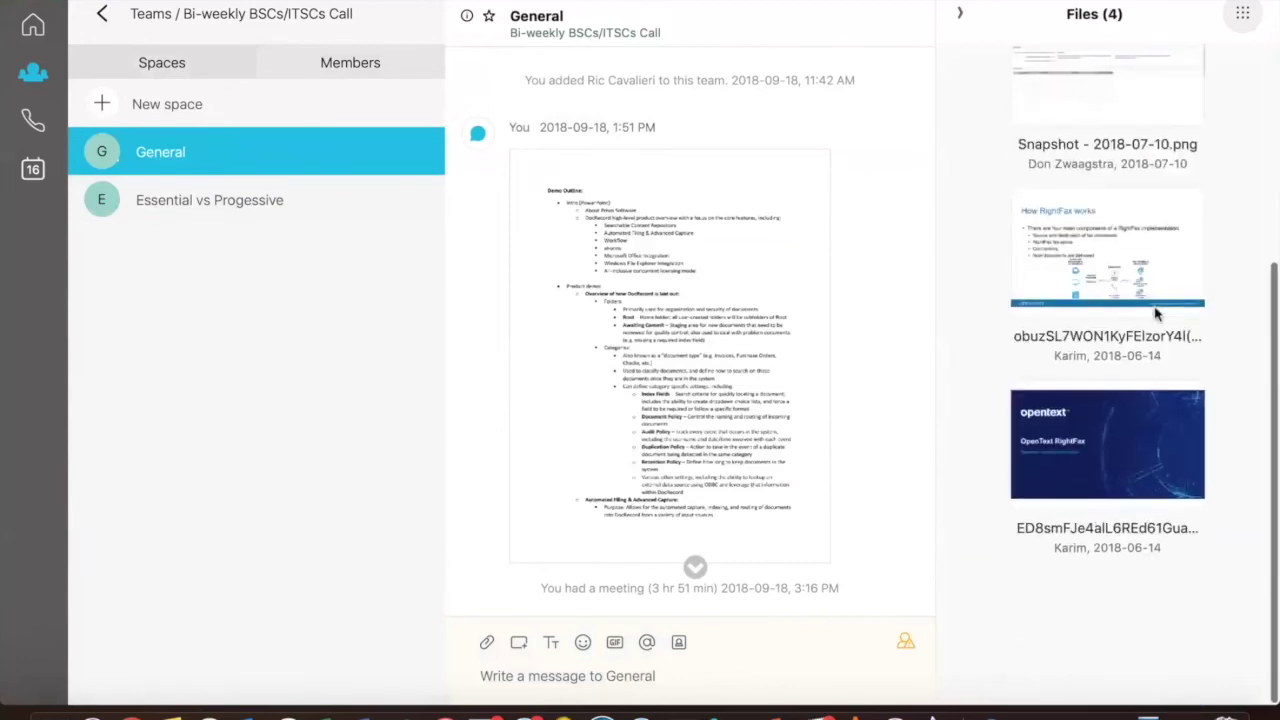
View the home conversation list, return to the teams overview, and open the General space of BSCs & ITSCs Resources.
left_click(33, 24)
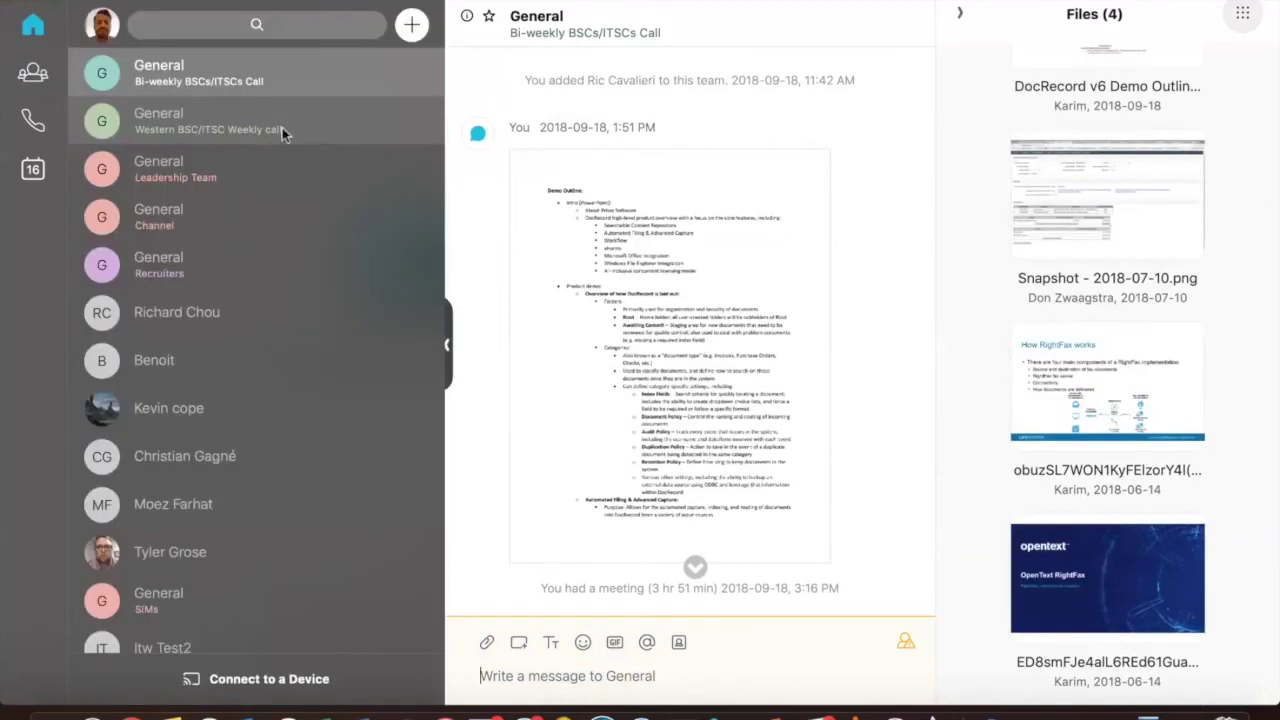
left_click(33, 72)
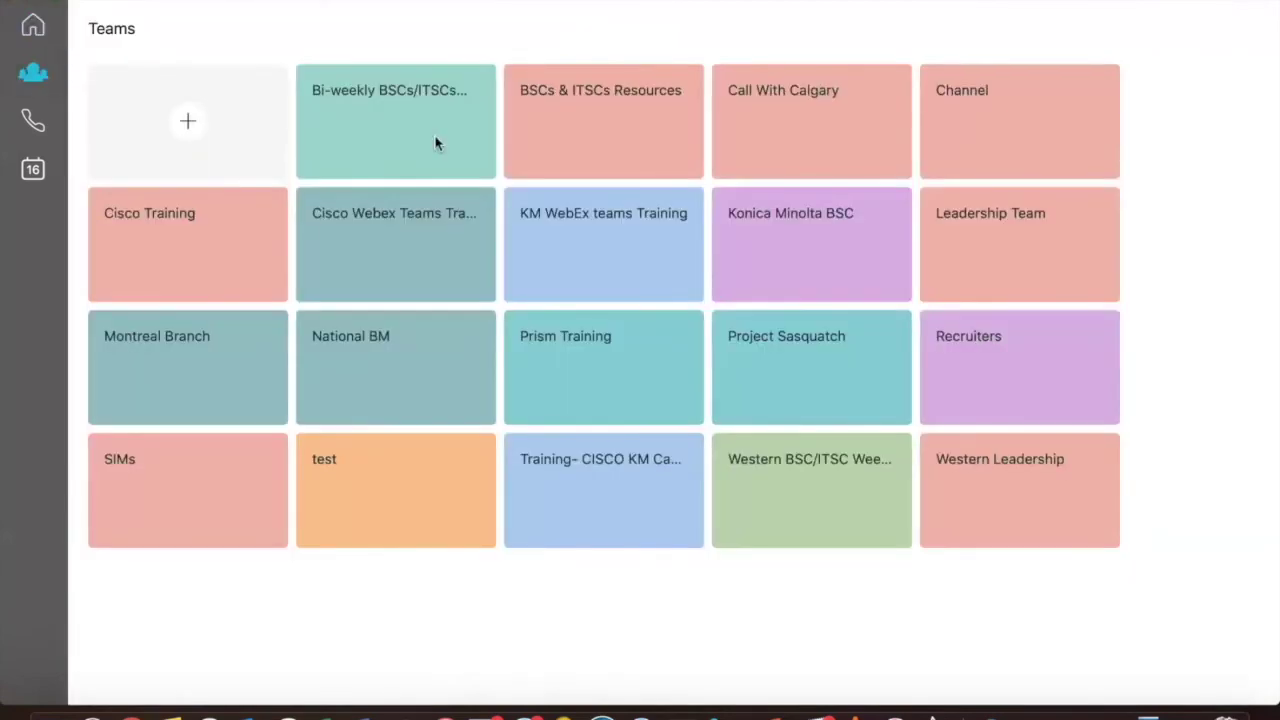
left_click(517, 103)
left_click(148, 160)
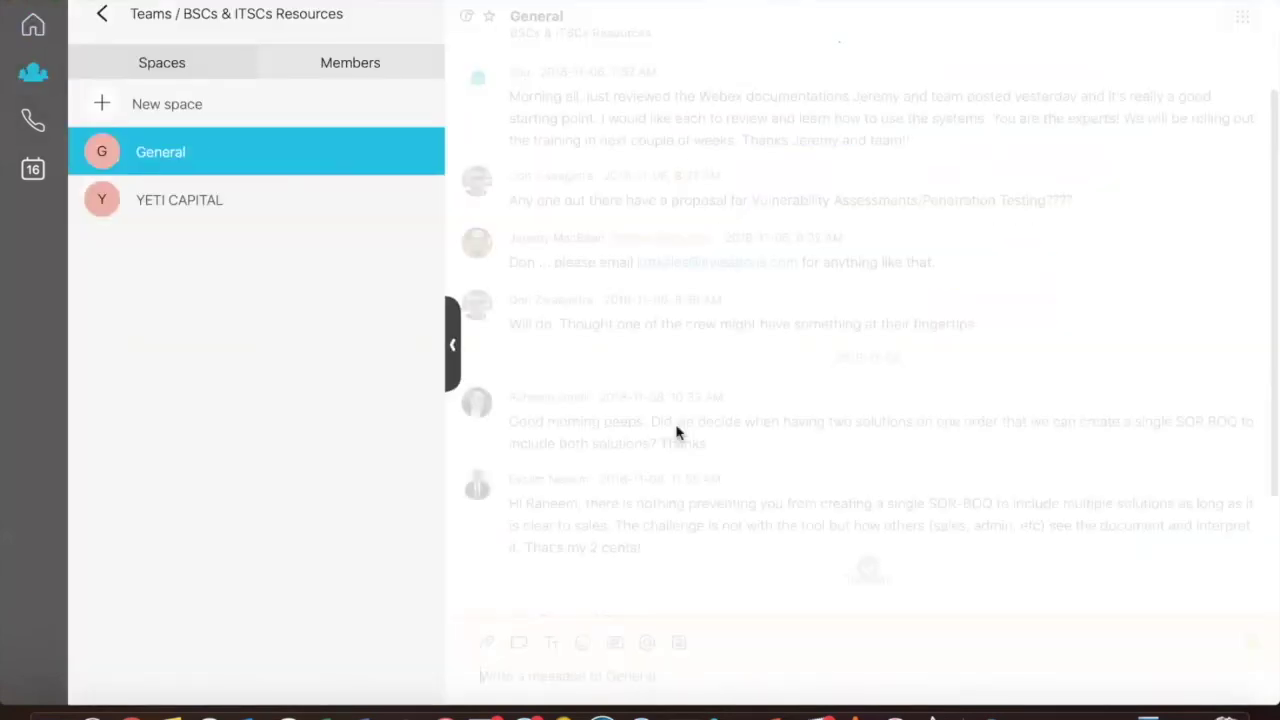
Look through the General space's older messages and shared photos from October 2018, and return to the latest messages.
scroll(677, 432, "up", 10)
scroll(677, 432, "down", 3)
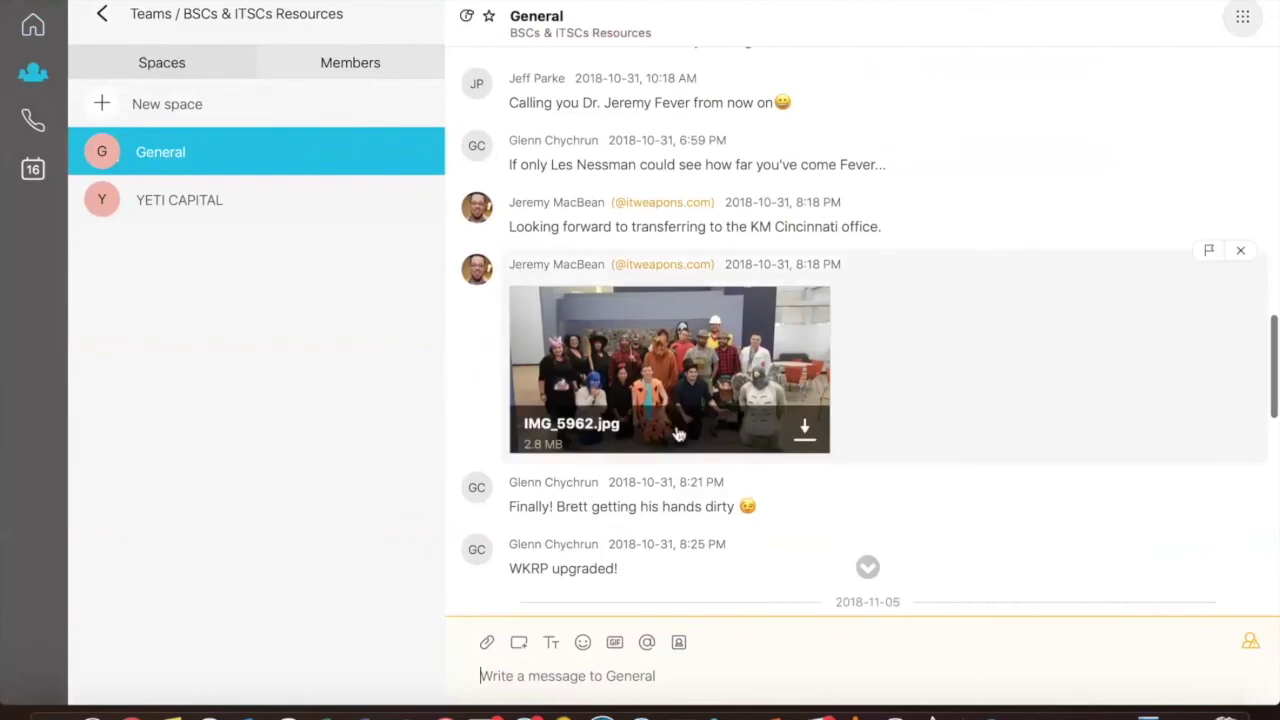
scroll(920, 278, "up", 6)
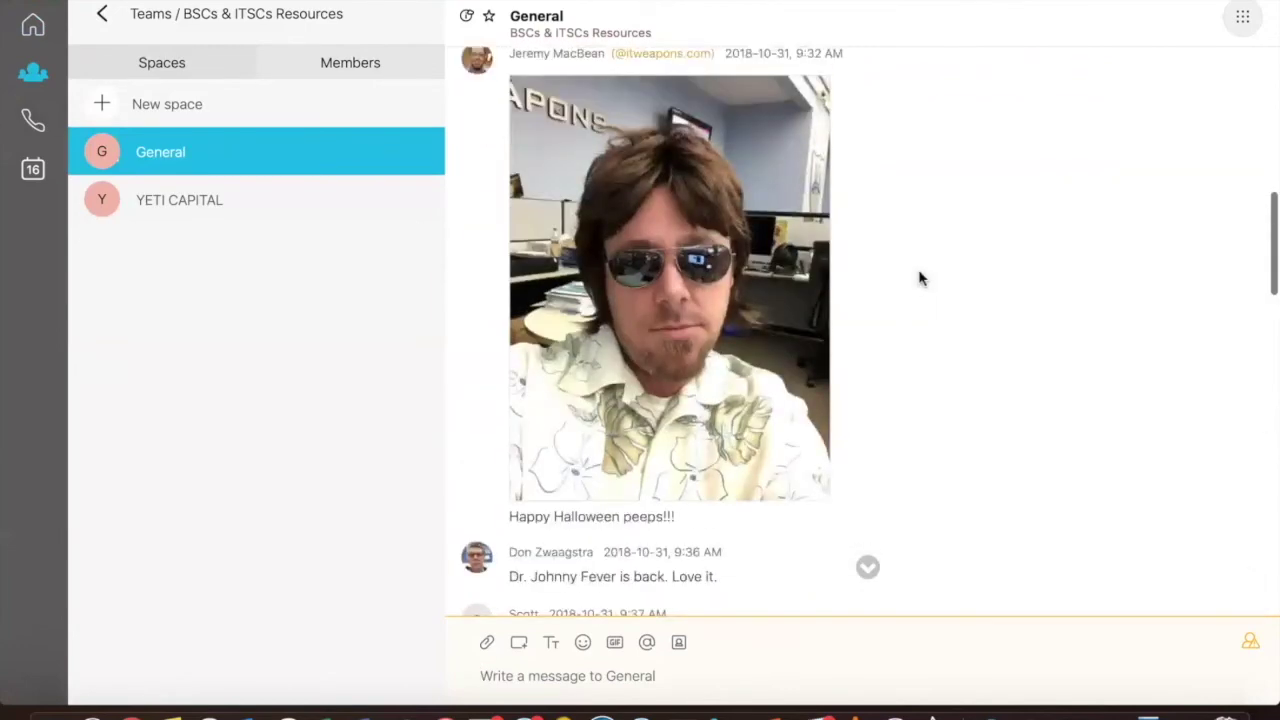
scroll(920, 278, "up", 10)
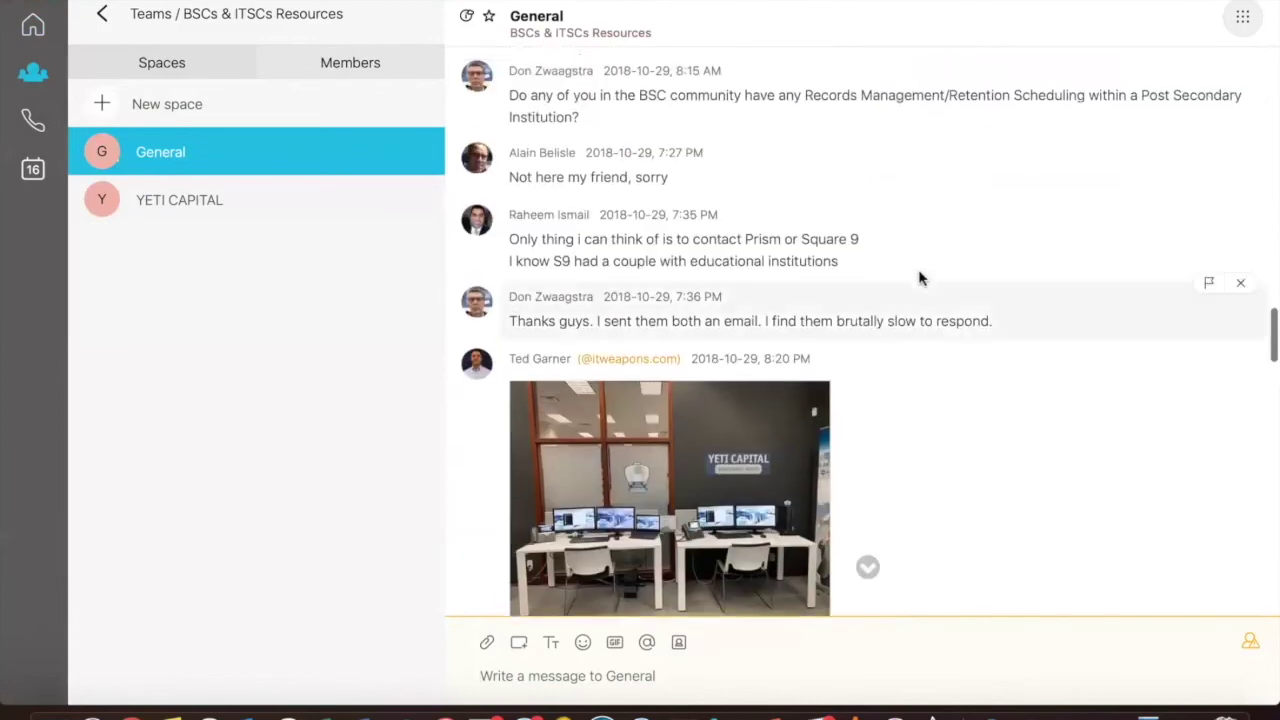
scroll(920, 278, "up", 10)
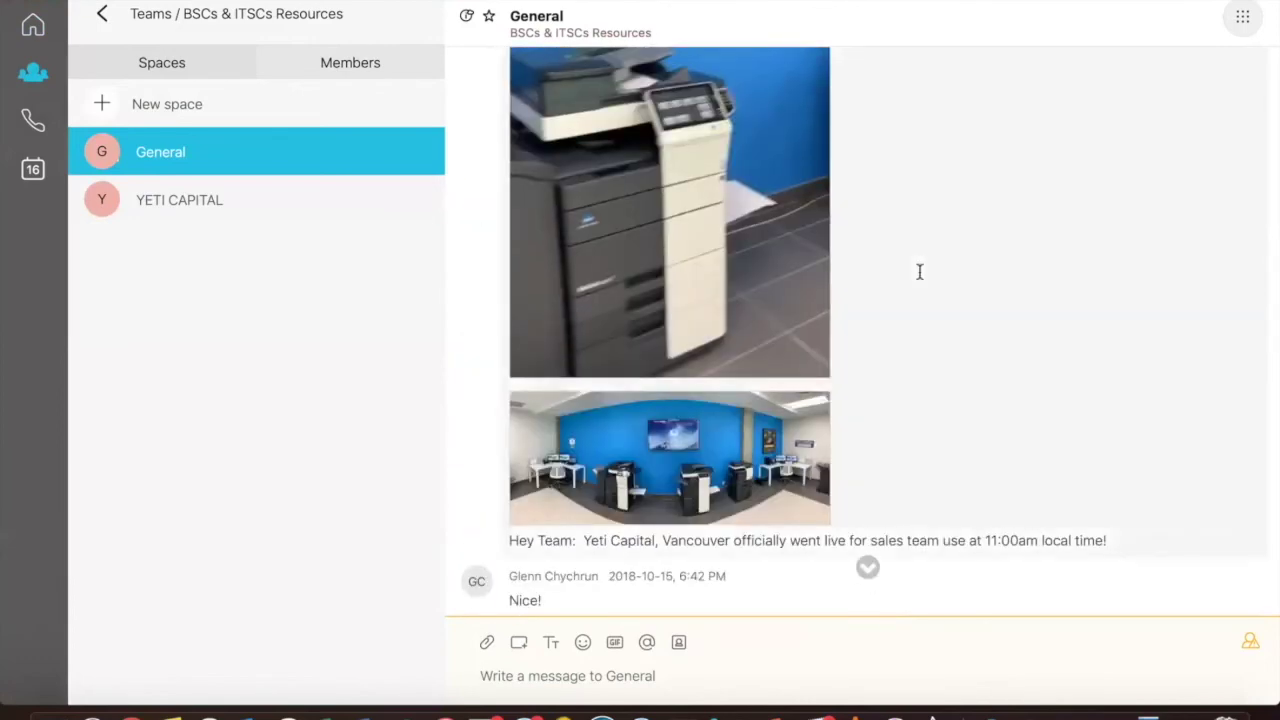
scroll(920, 272, "up", 10)
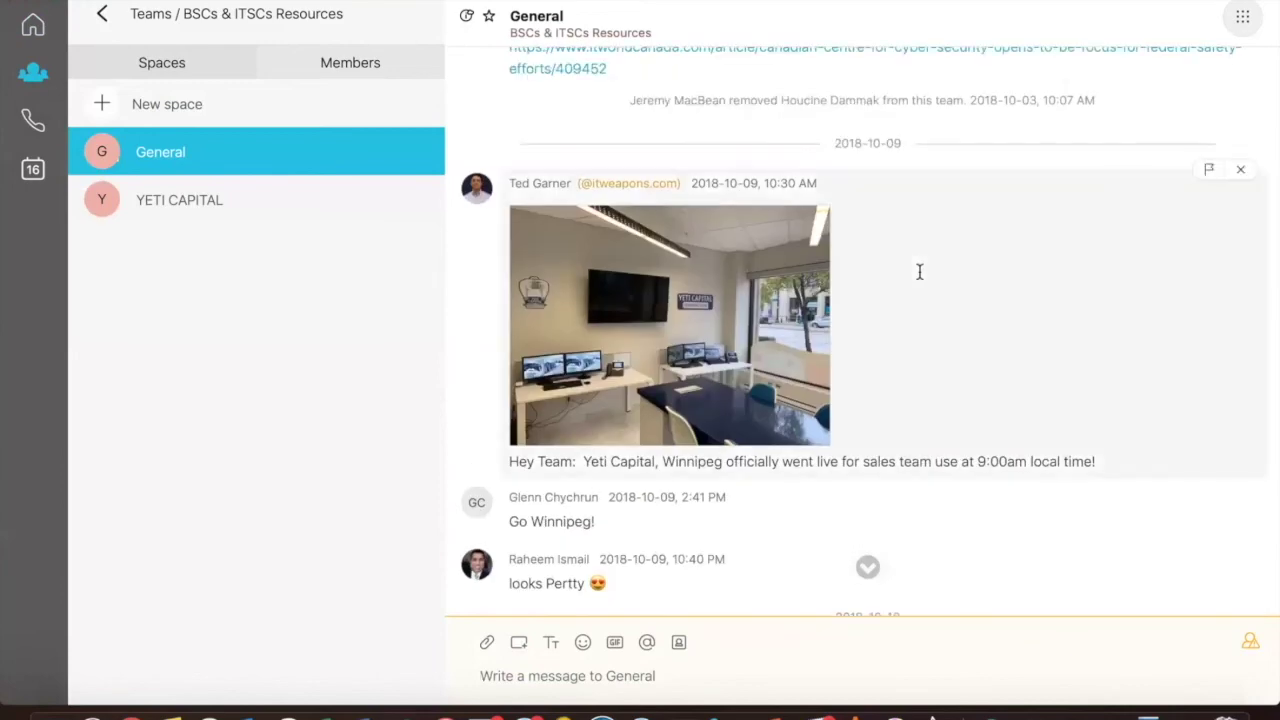
scroll(920, 272, "down", 15)
scroll(920, 272, "down", 15)
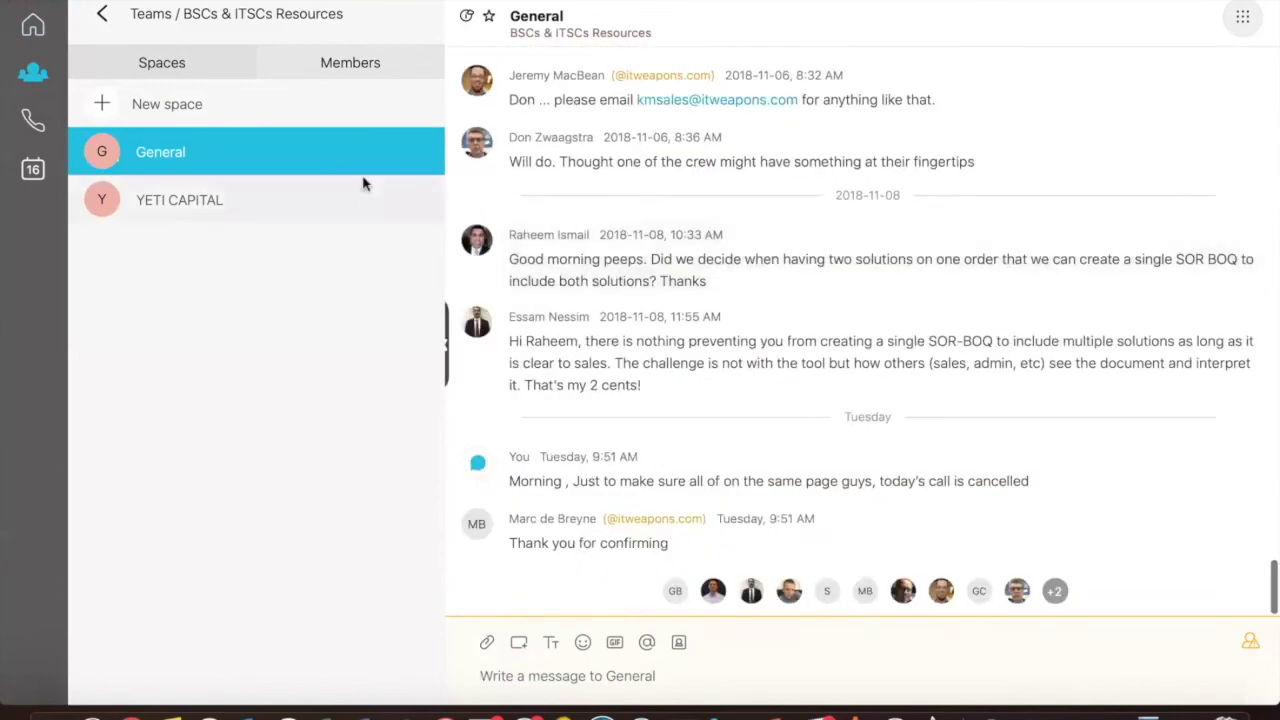
Open the call history, view the missed calls, and switch back to all calls.
left_click(34, 122)
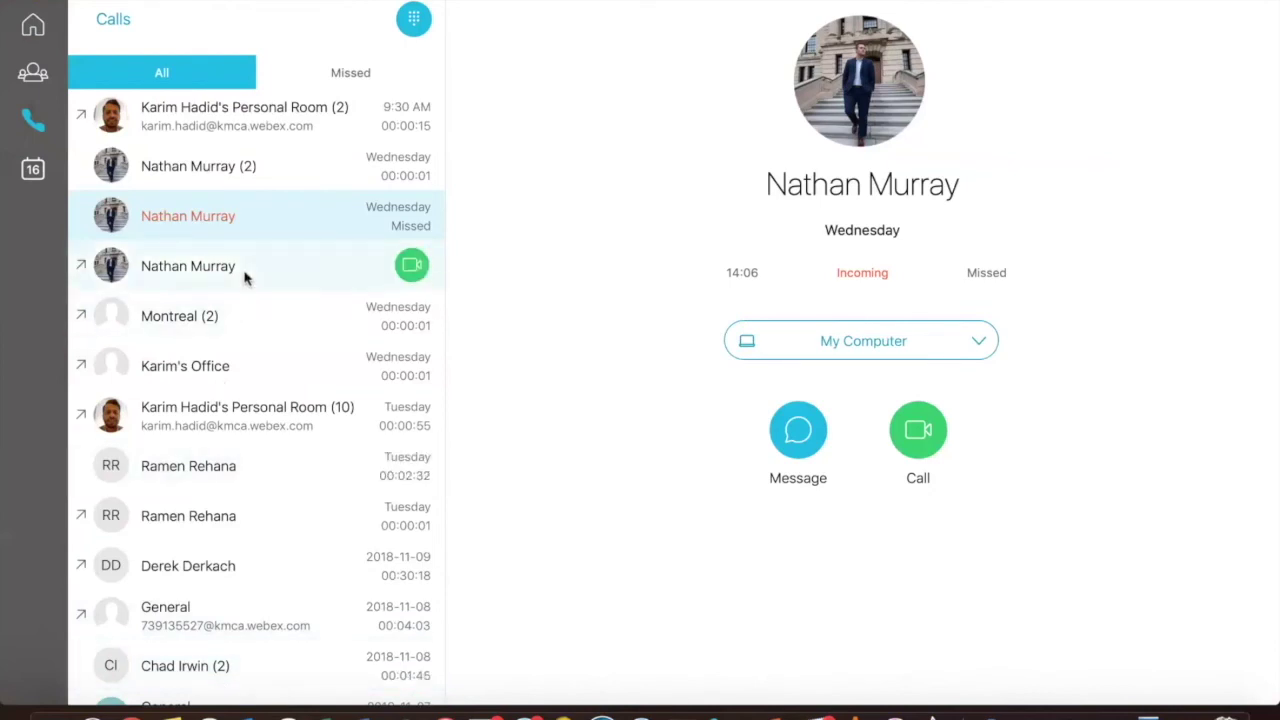
left_click(331, 72)
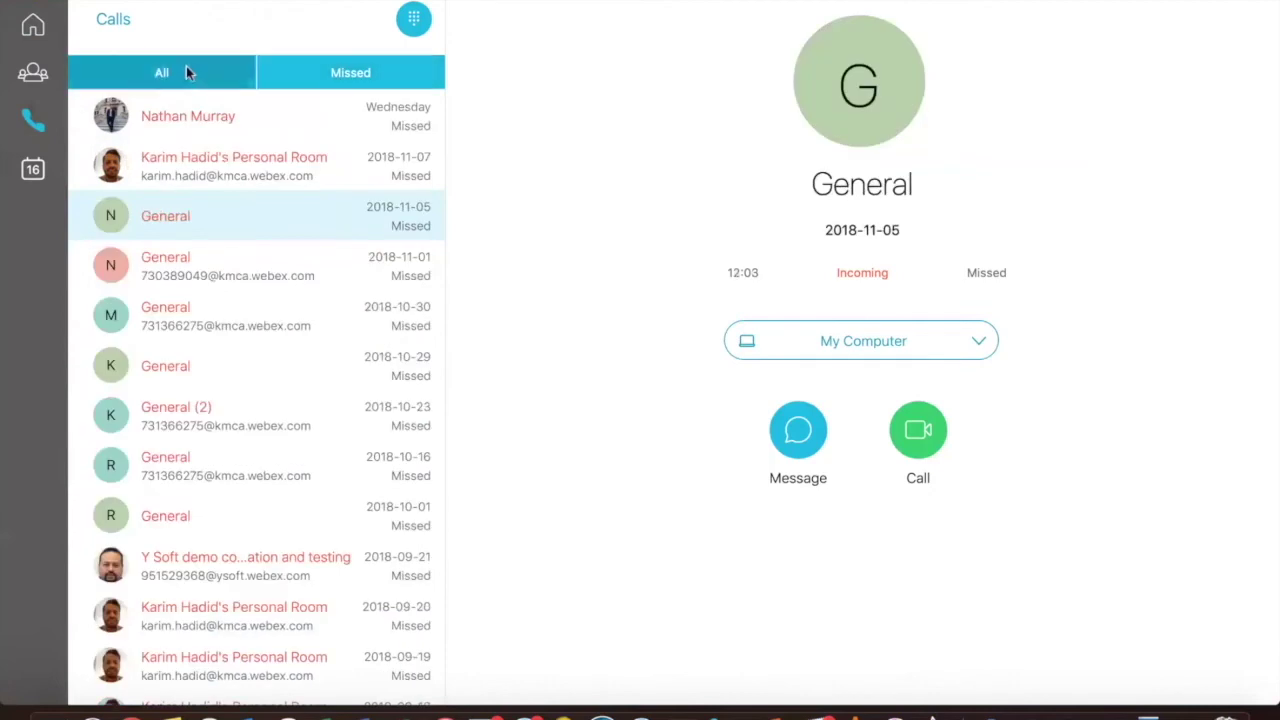
left_click(186, 72)
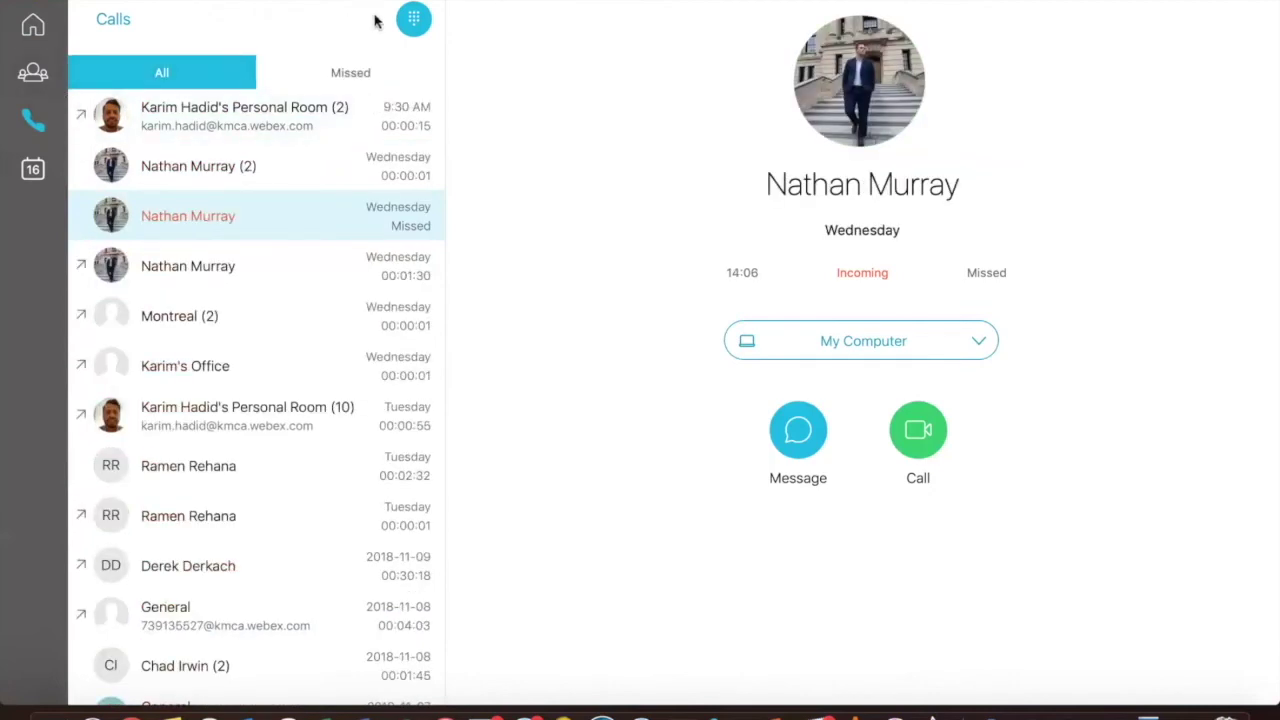
Open the dial pad, clear the previous entry, and search for contacts by two different first names.
left_click(413, 19)
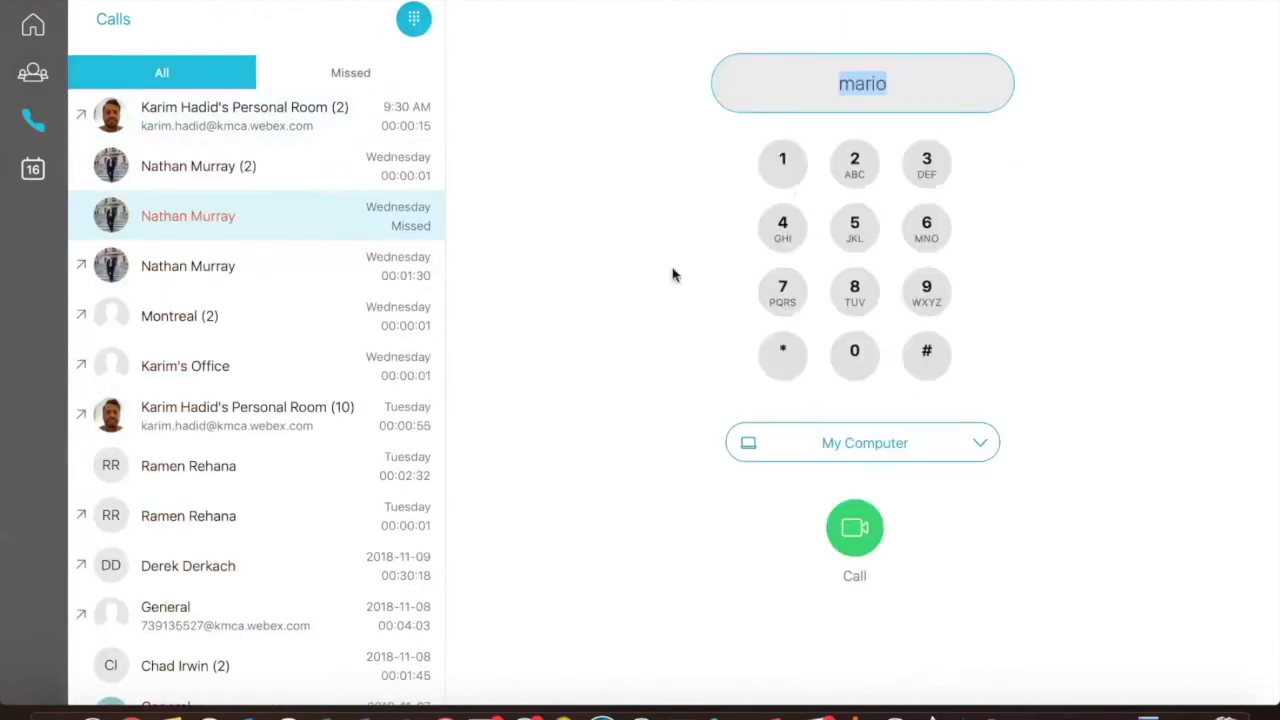
key("BackSpace")
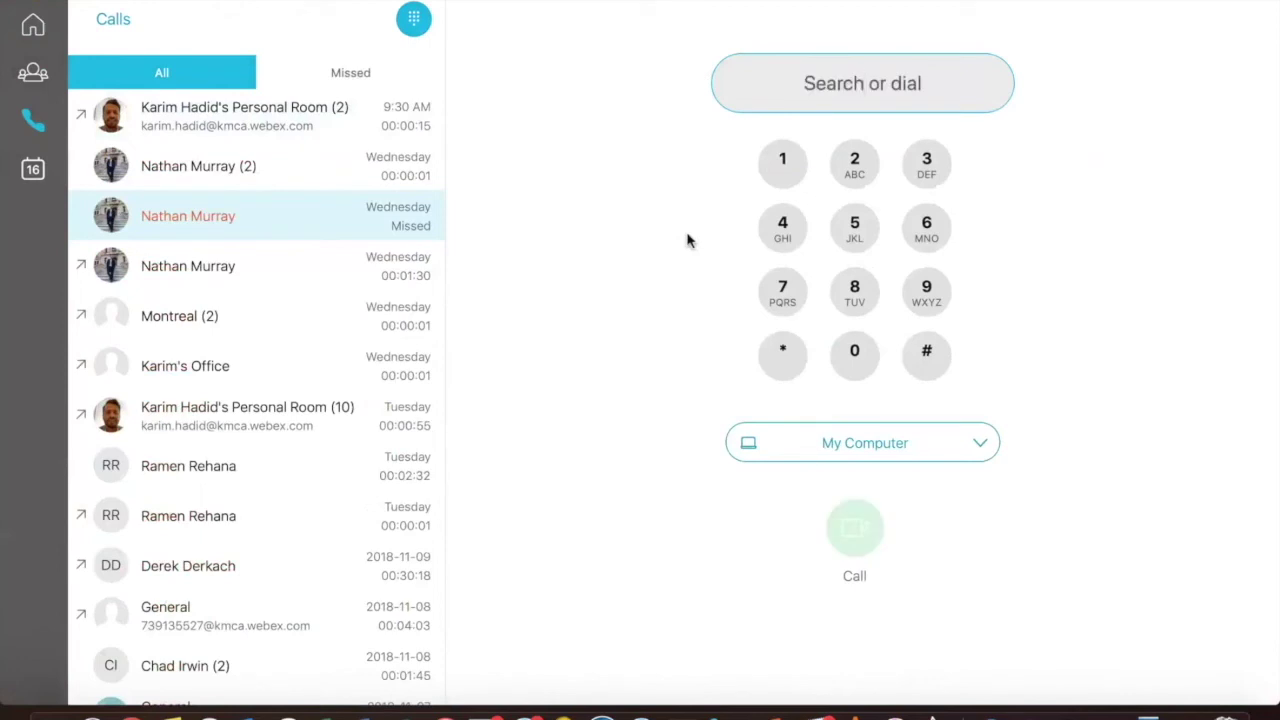
type("mario")
key("BackSpace")
type("o")
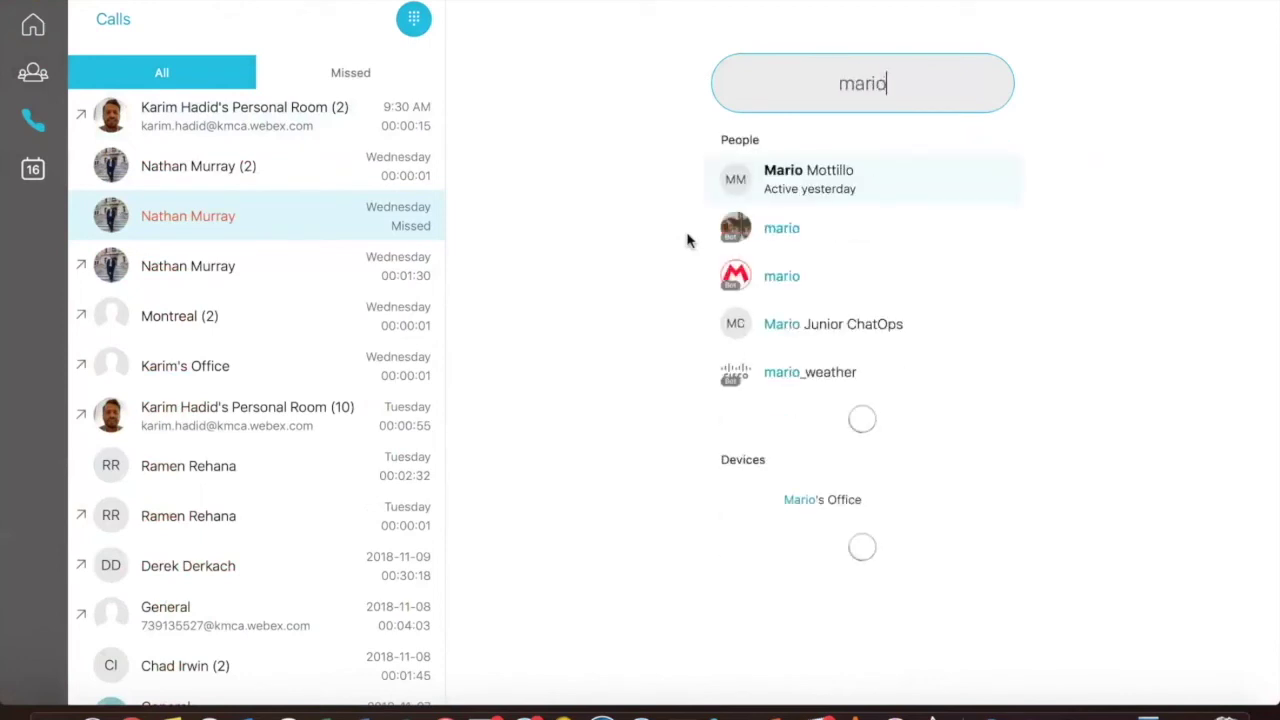
key("BackSpace")
key("BackSpace")
key("BackSpace")
key("BackSpace")
key("BackSpace")
type("chri")
key("BackSpace")
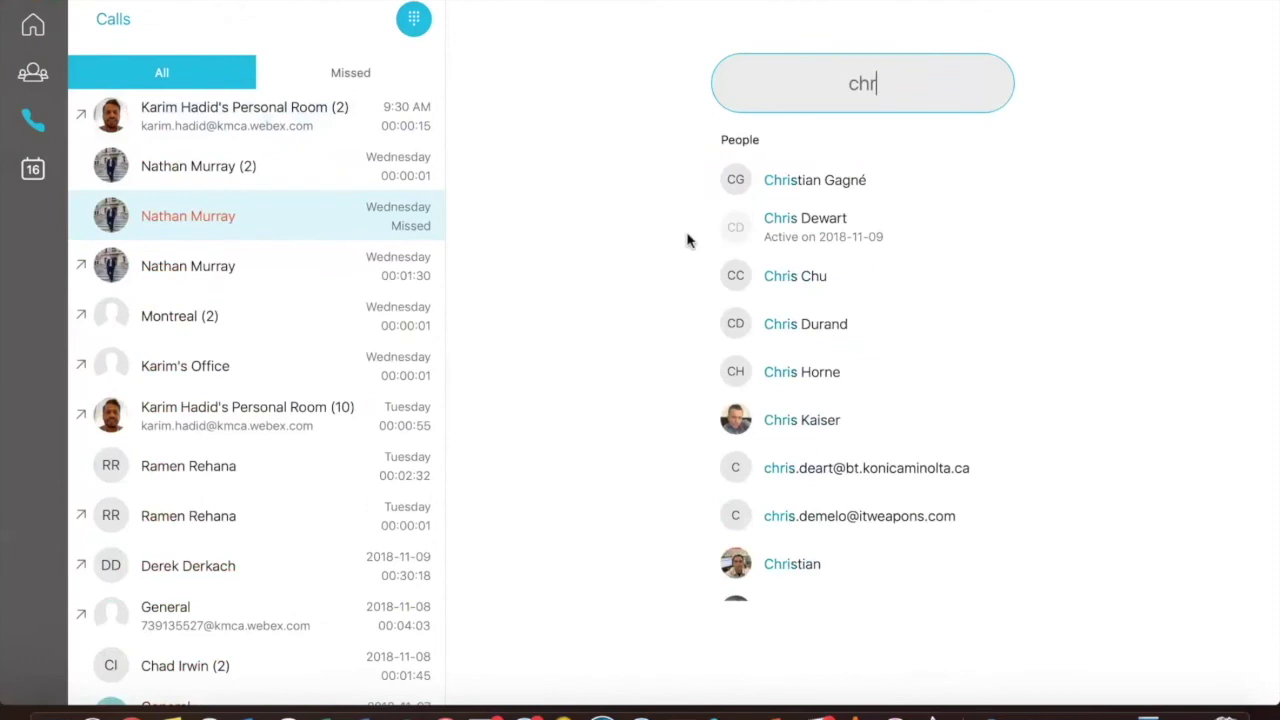
Search contacts for "te", clear the search, and show the device choices for placing a call.
key("BackSpace")
key("BackSpace")
key("BackSpace")
type("te")
key("BackSpace")
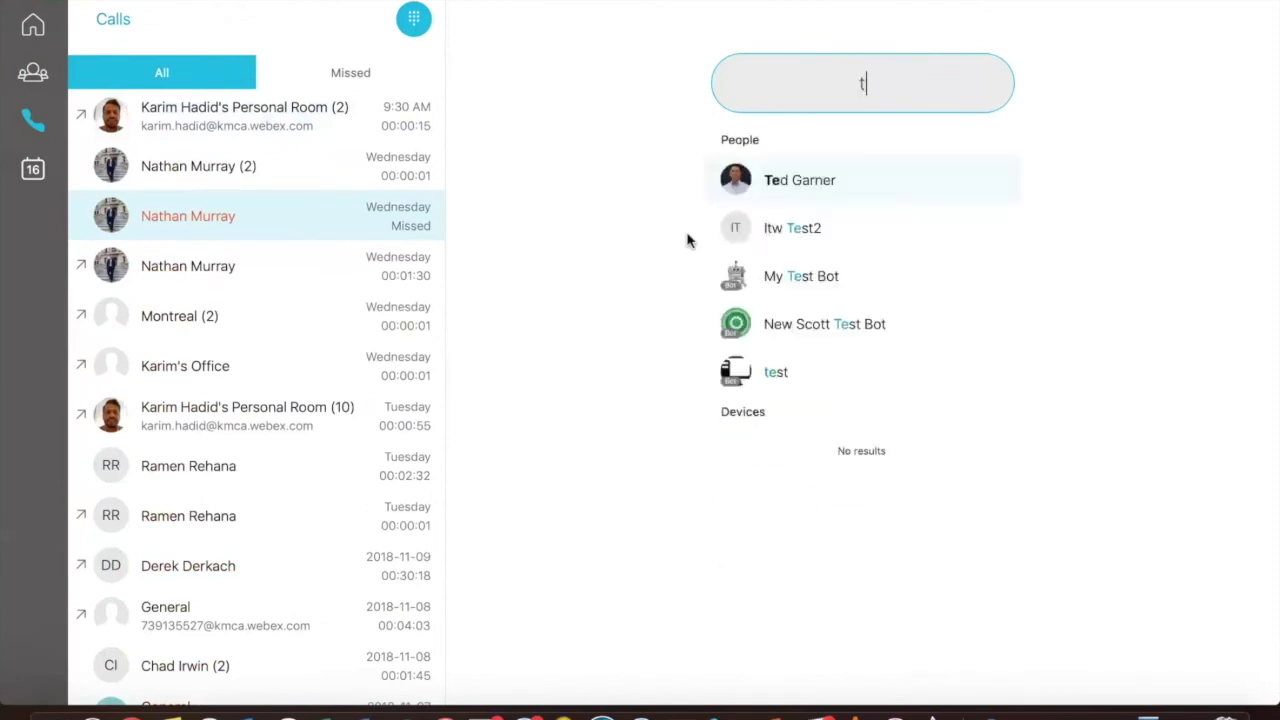
key("BackSpace")
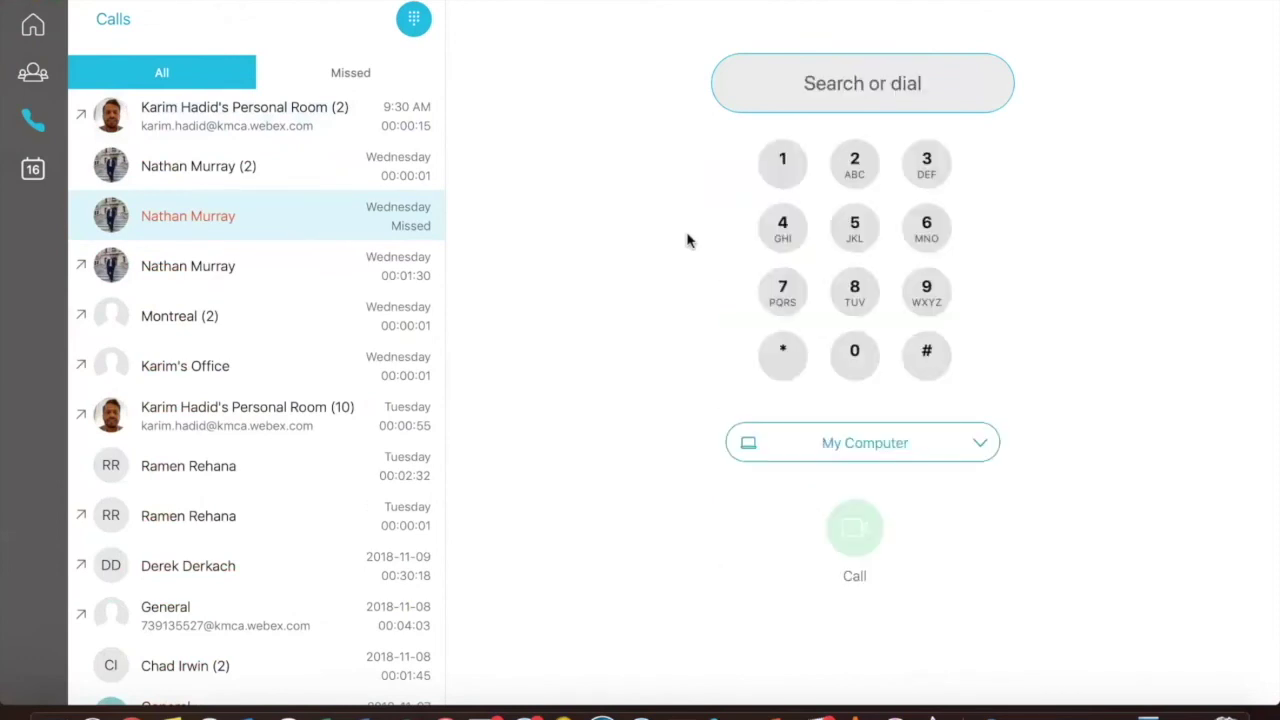
left_click(947, 443)
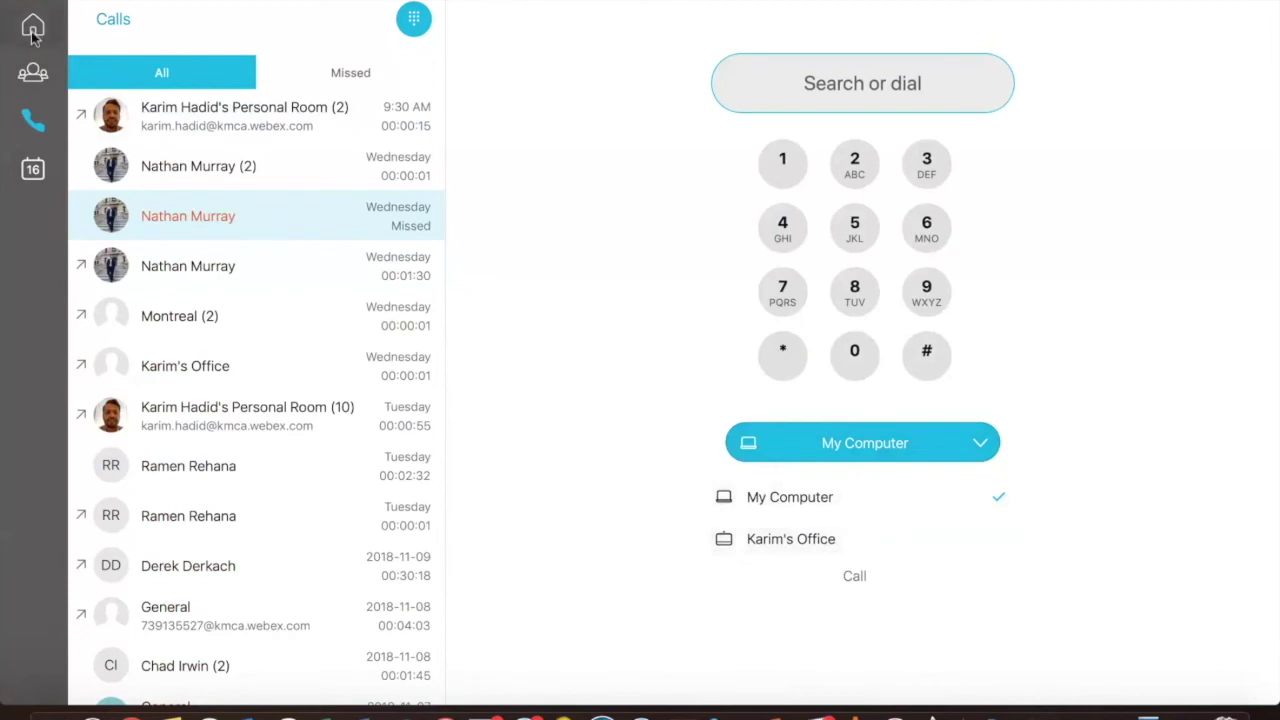
Return to the ongoing meeting in the personal room from the home list and turn on the camera video.
left_click(829, 83)
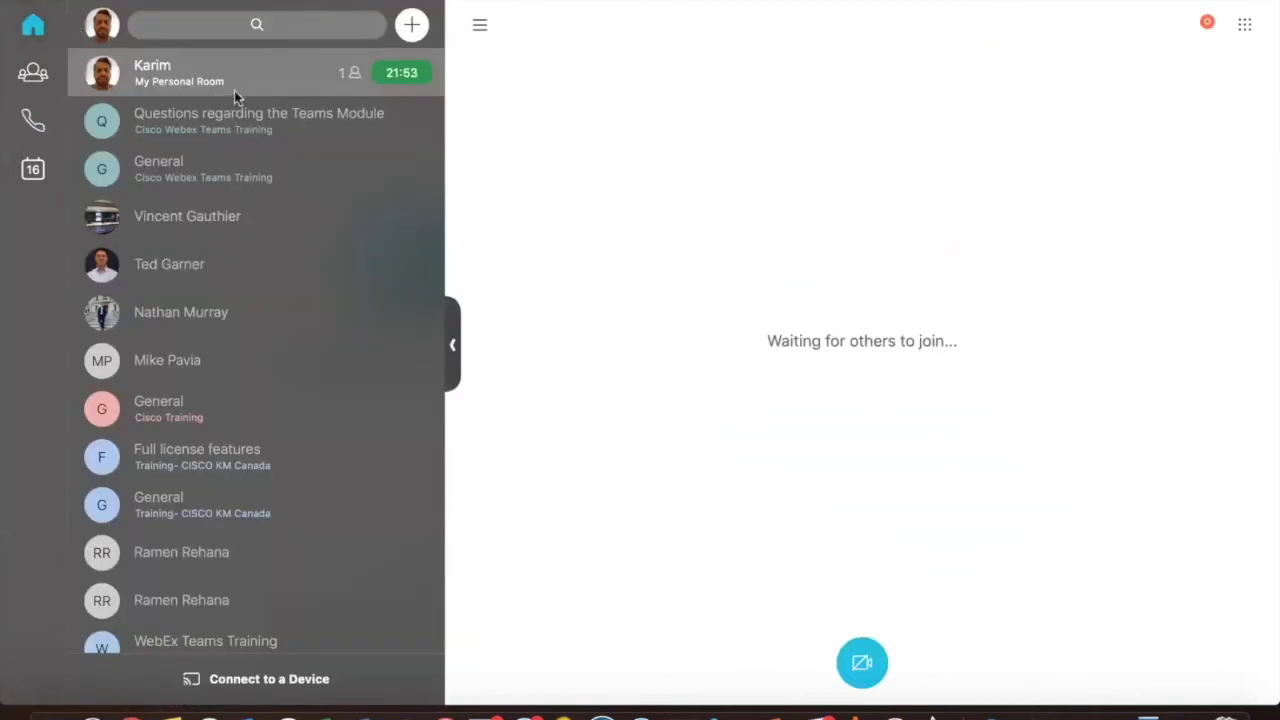
mouse_move(683, 391)
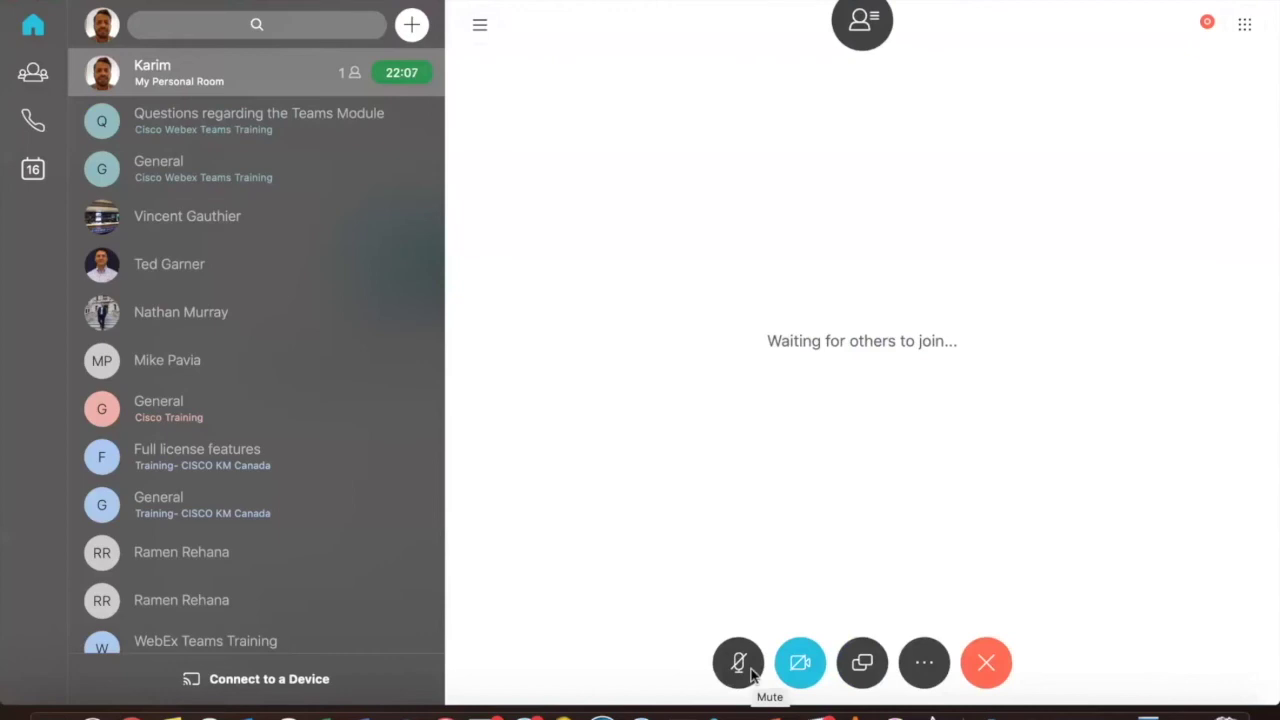
left_click(801, 663)
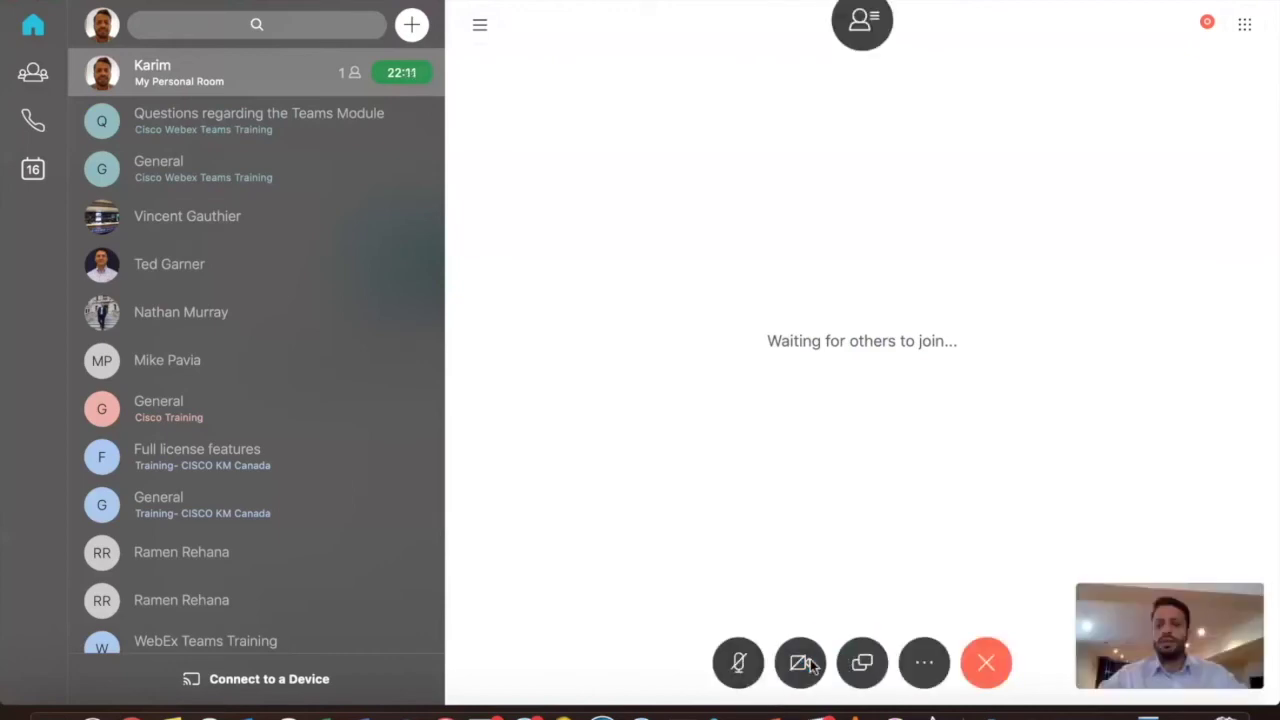
Turn off the camera video in the ongoing personal room meeting.
mouse_move(1100, 595)
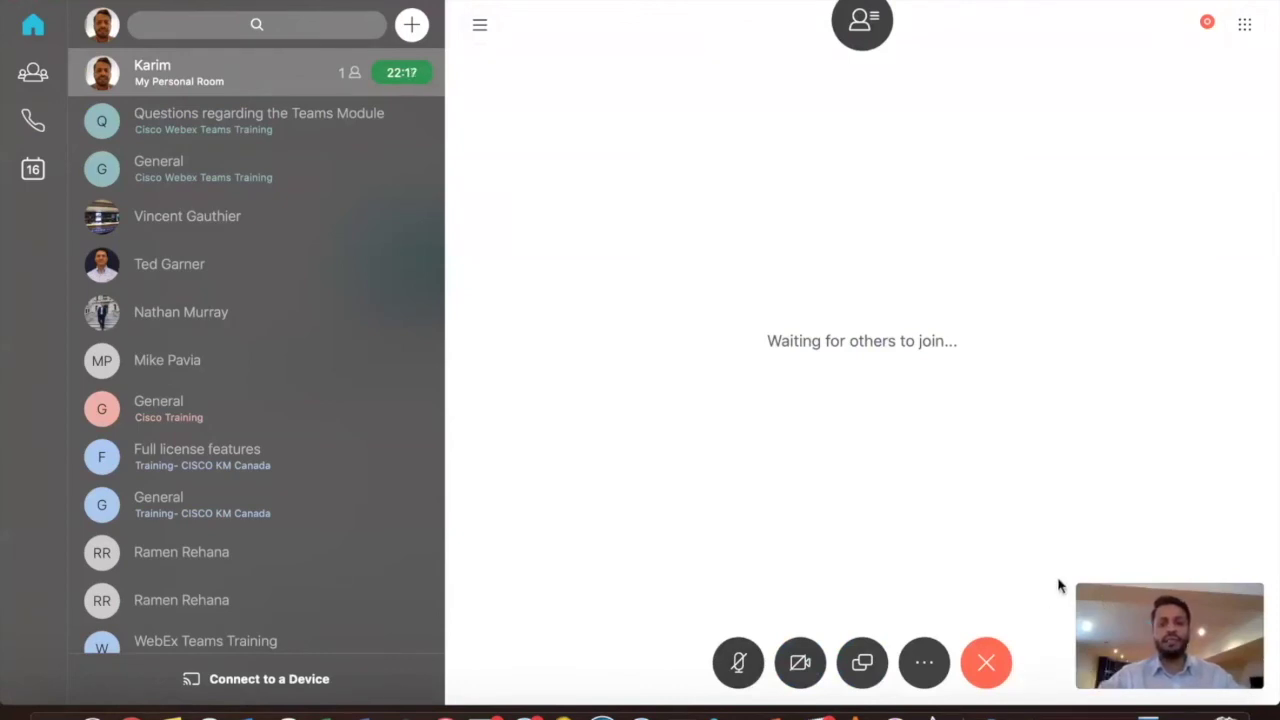
mouse_move(1170, 640)
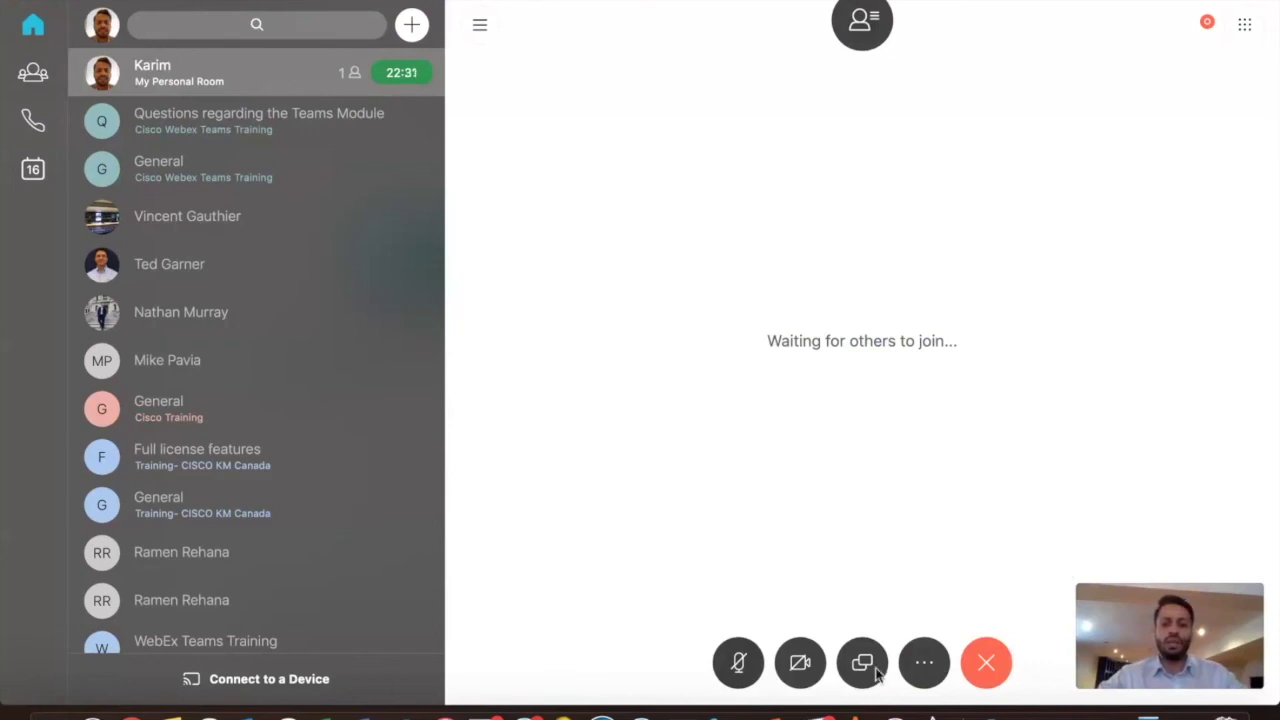
left_click(812, 668)
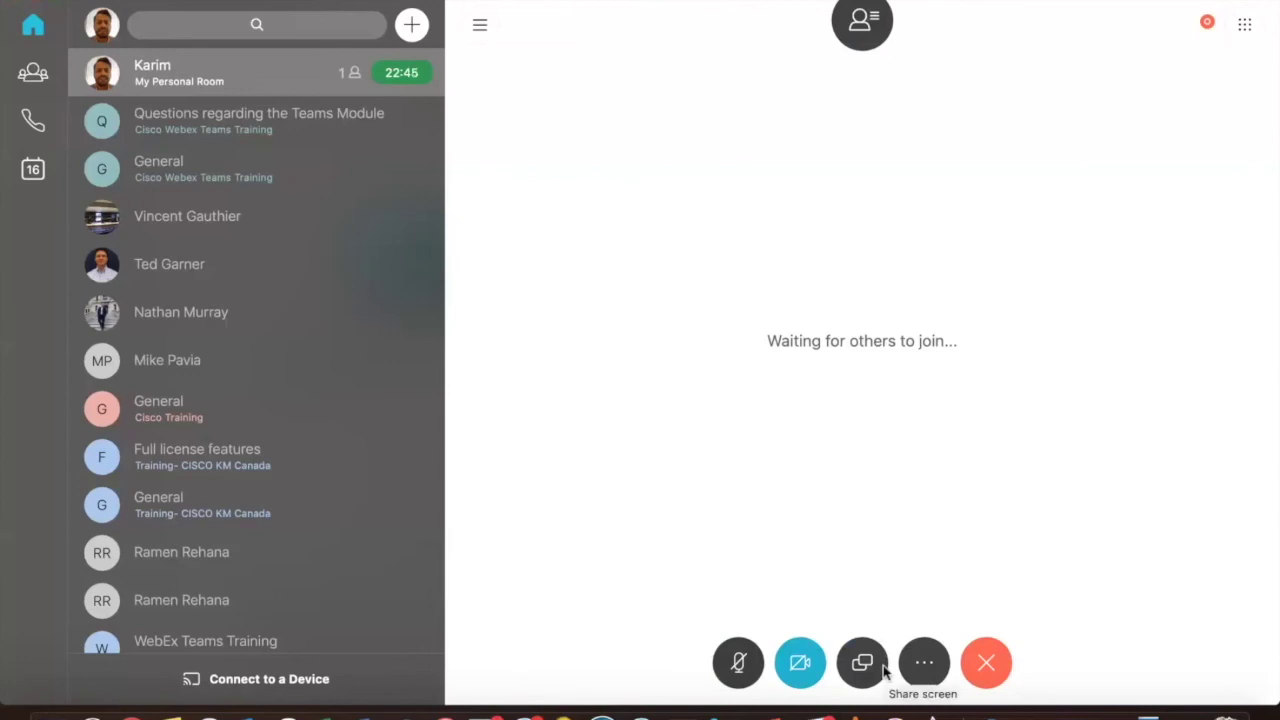
Show the meeting's additional options for recording, locking the meeting and the dial pad, and close them without choosing any.
left_click(924, 664)
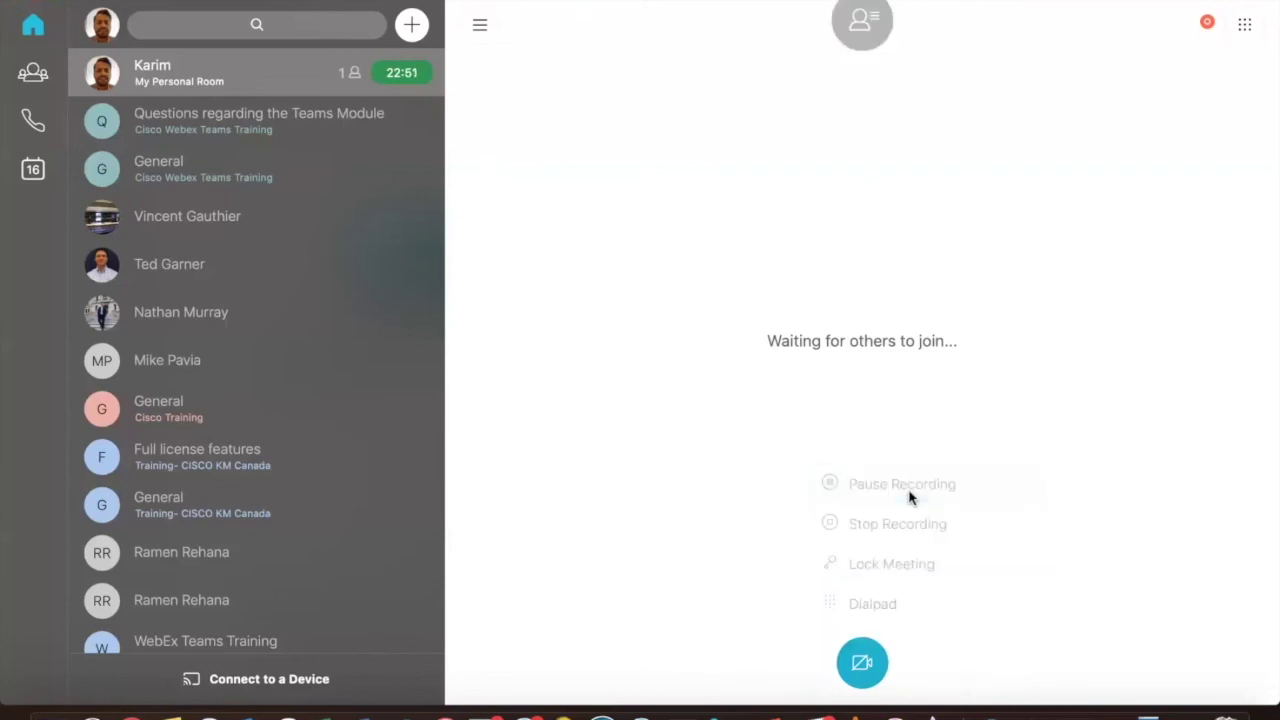
left_click(924, 663)
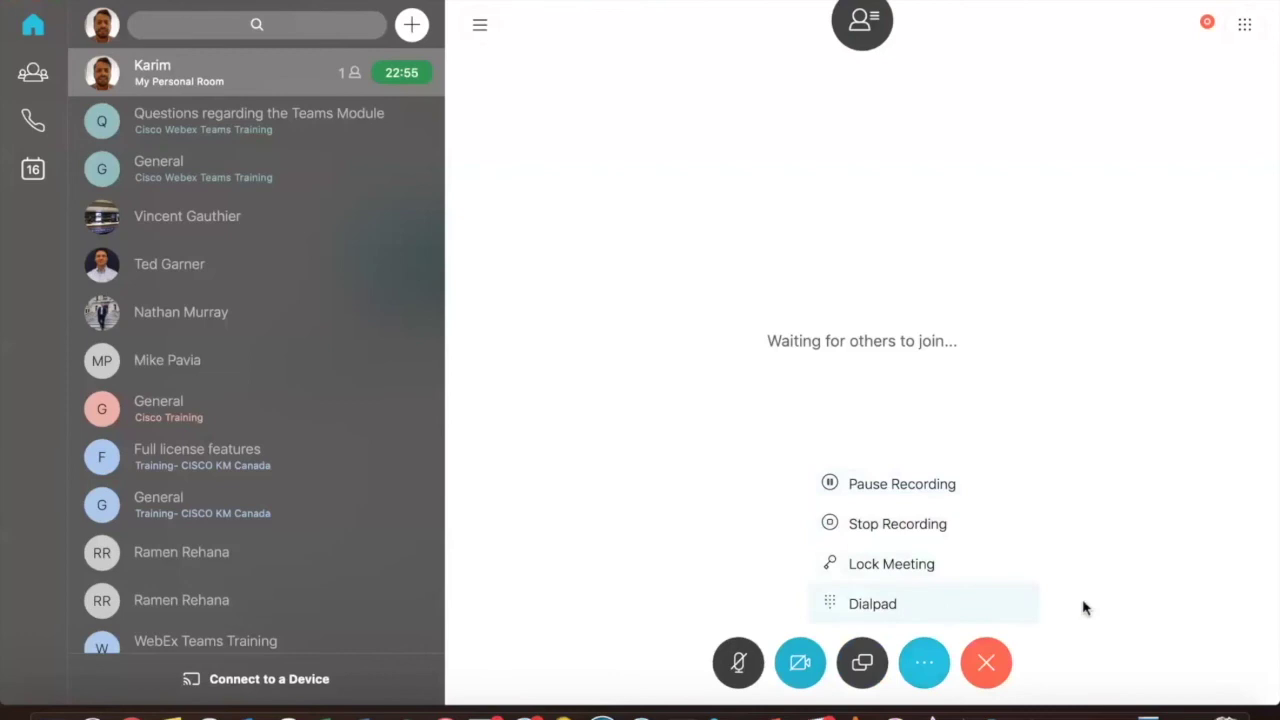
left_click(1083, 606)
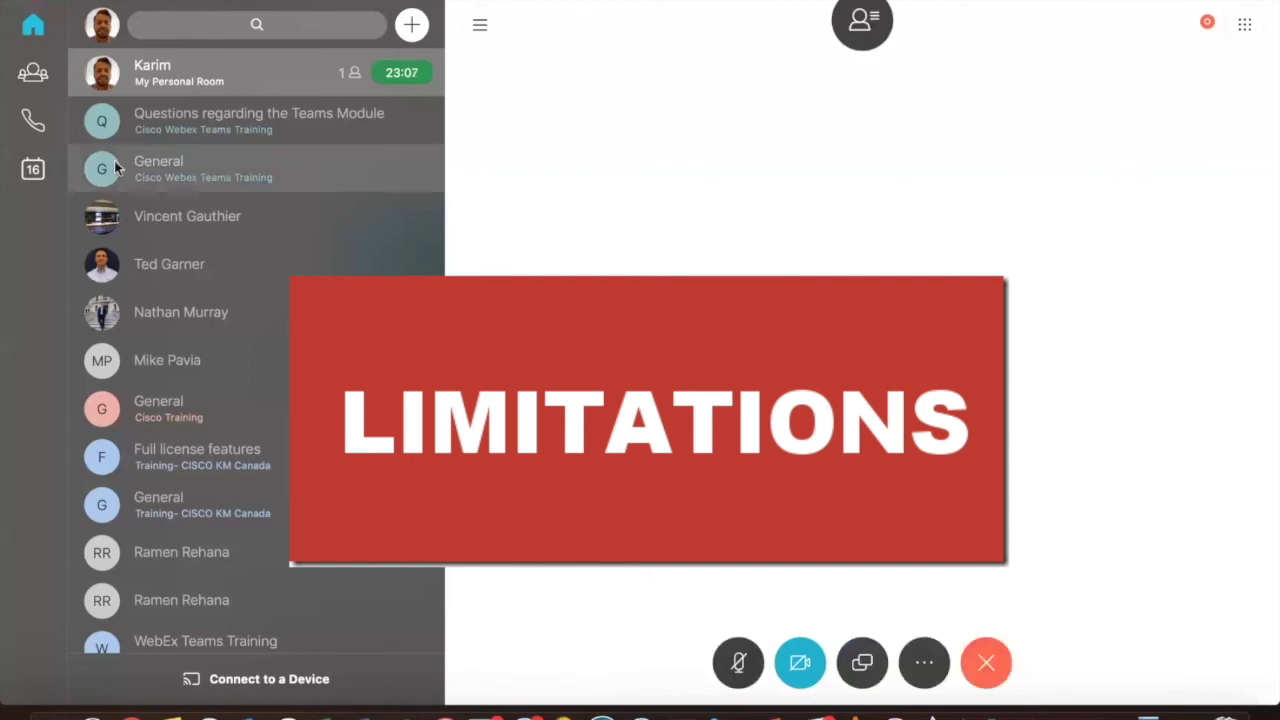
Open the meetings calendar in week view.
left_click(21, 177)
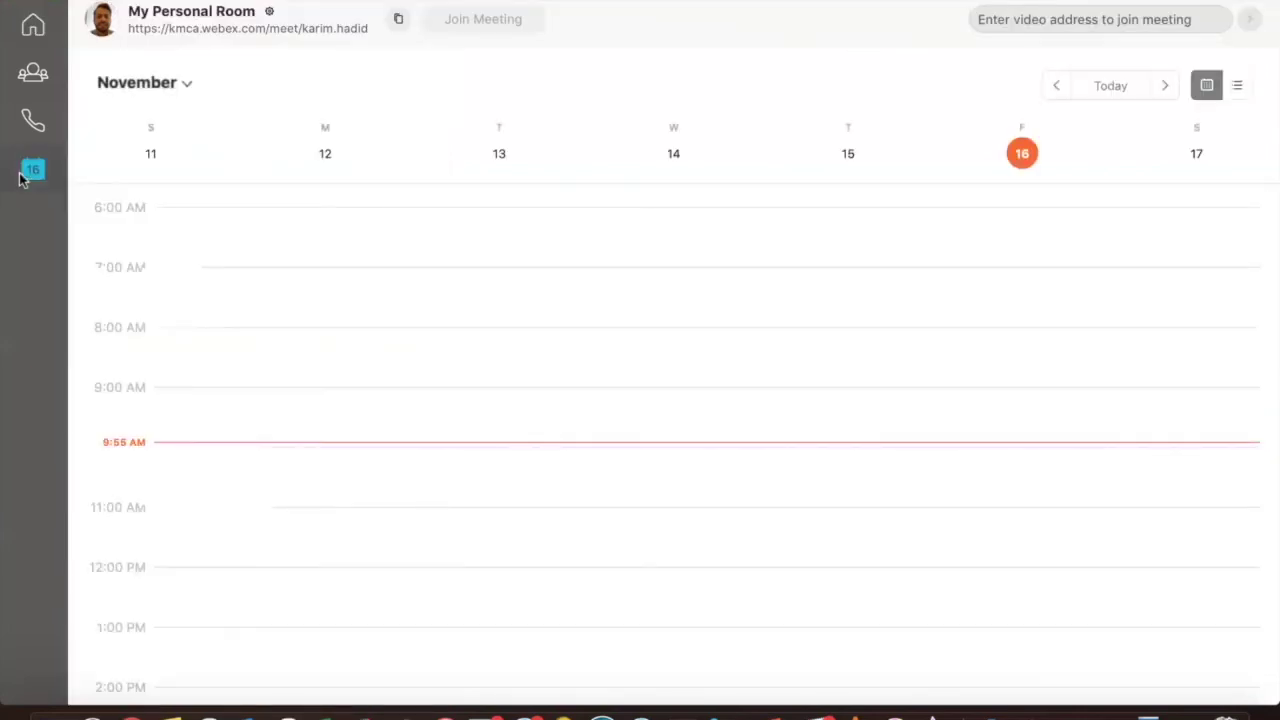